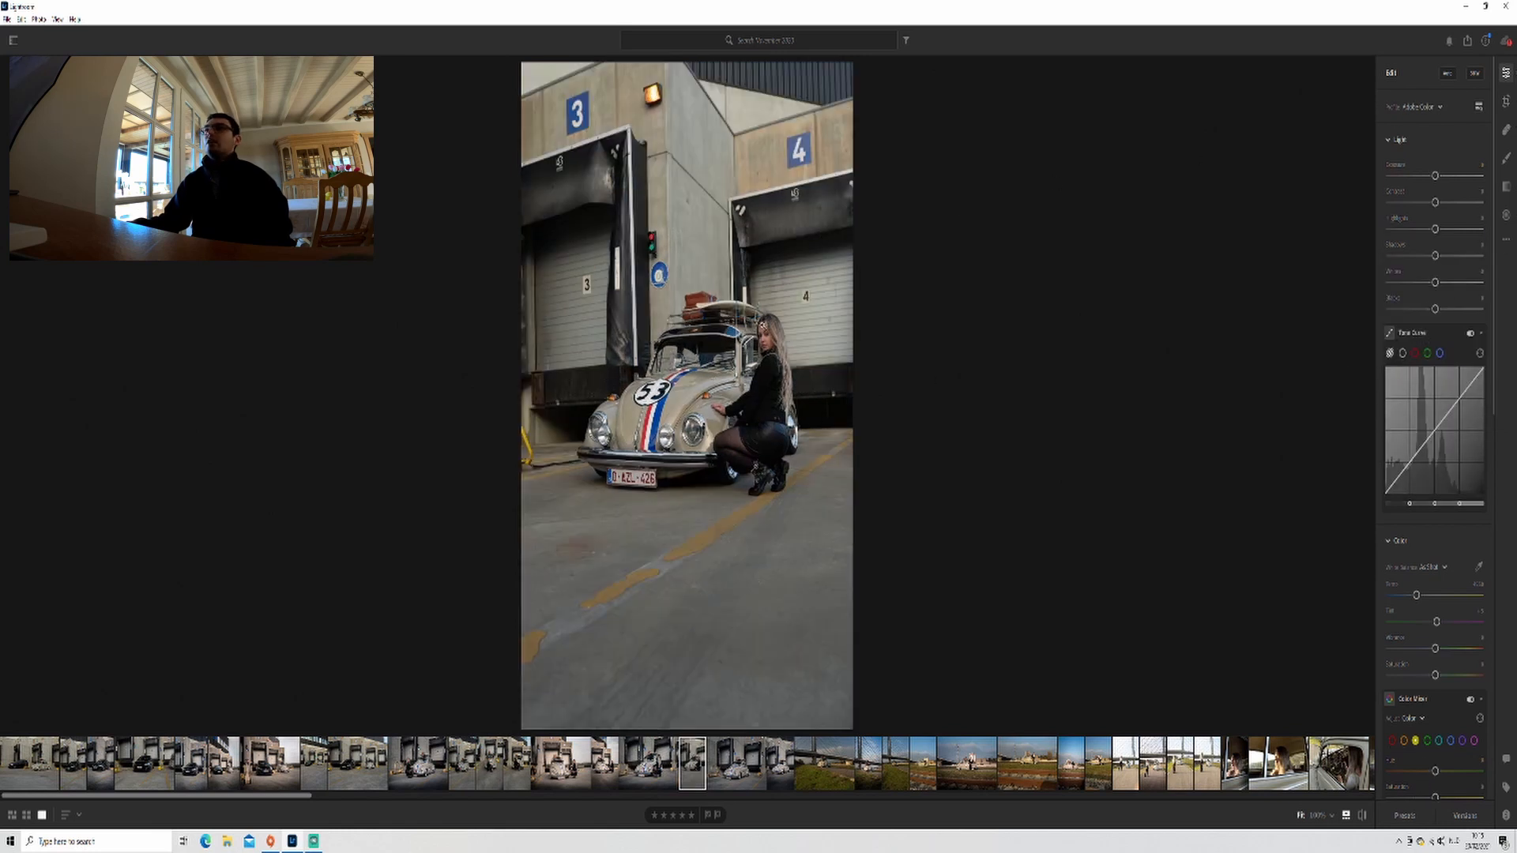
Step: Raise Exposure, Highlights and Shadows slightly on the car photo, and lower its Contrast, Whites and Blacks
click(763, 320)
drag(645, 281, 735, 143)
drag(545, 515, 798, 231)
drag(727, 426, 586, 283)
click(586, 283)
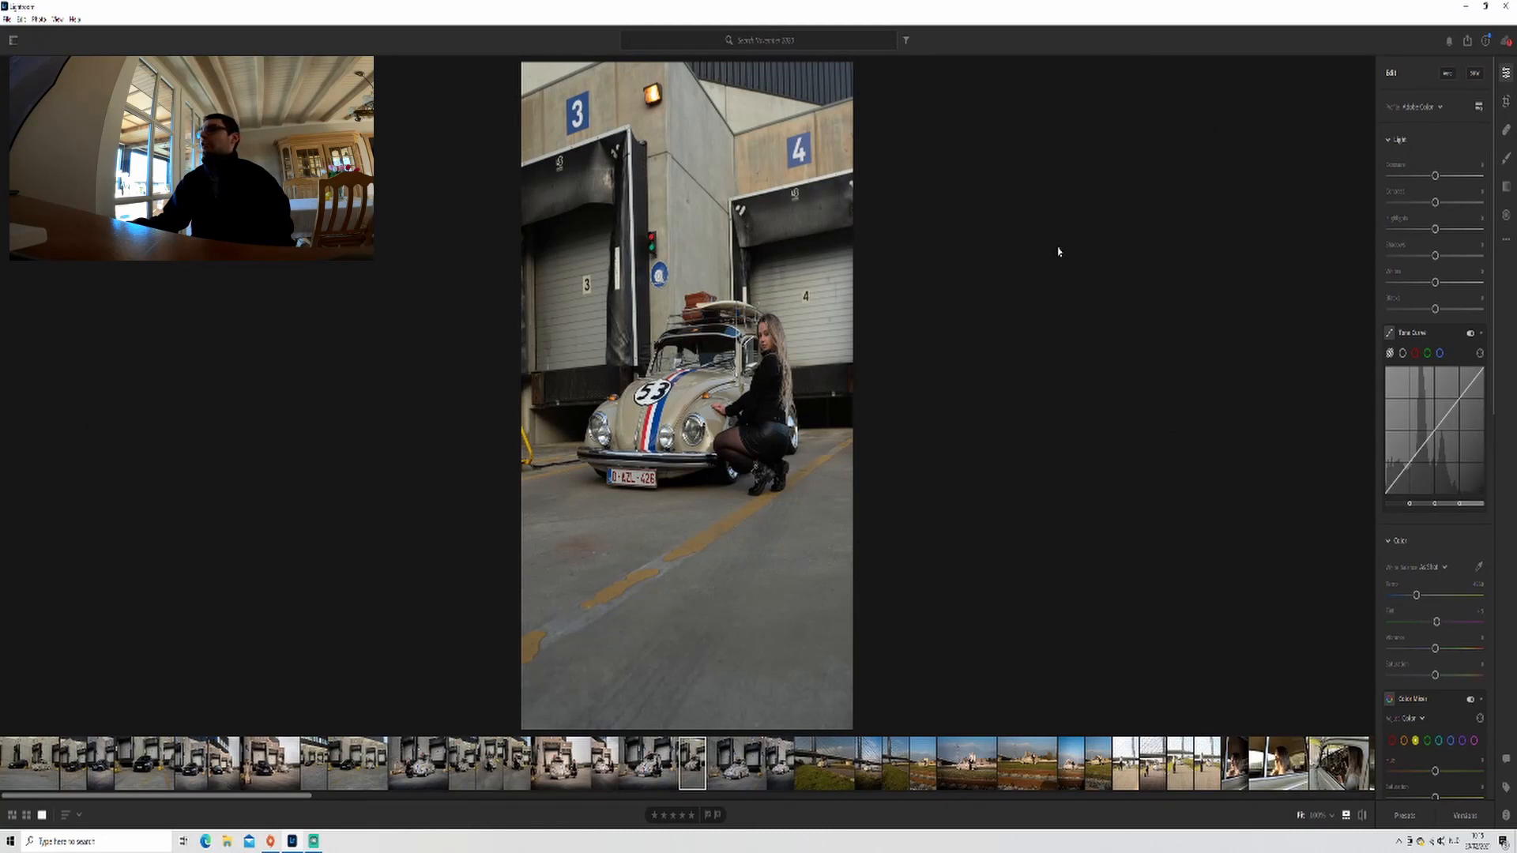
drag(1435, 175, 1439, 178)
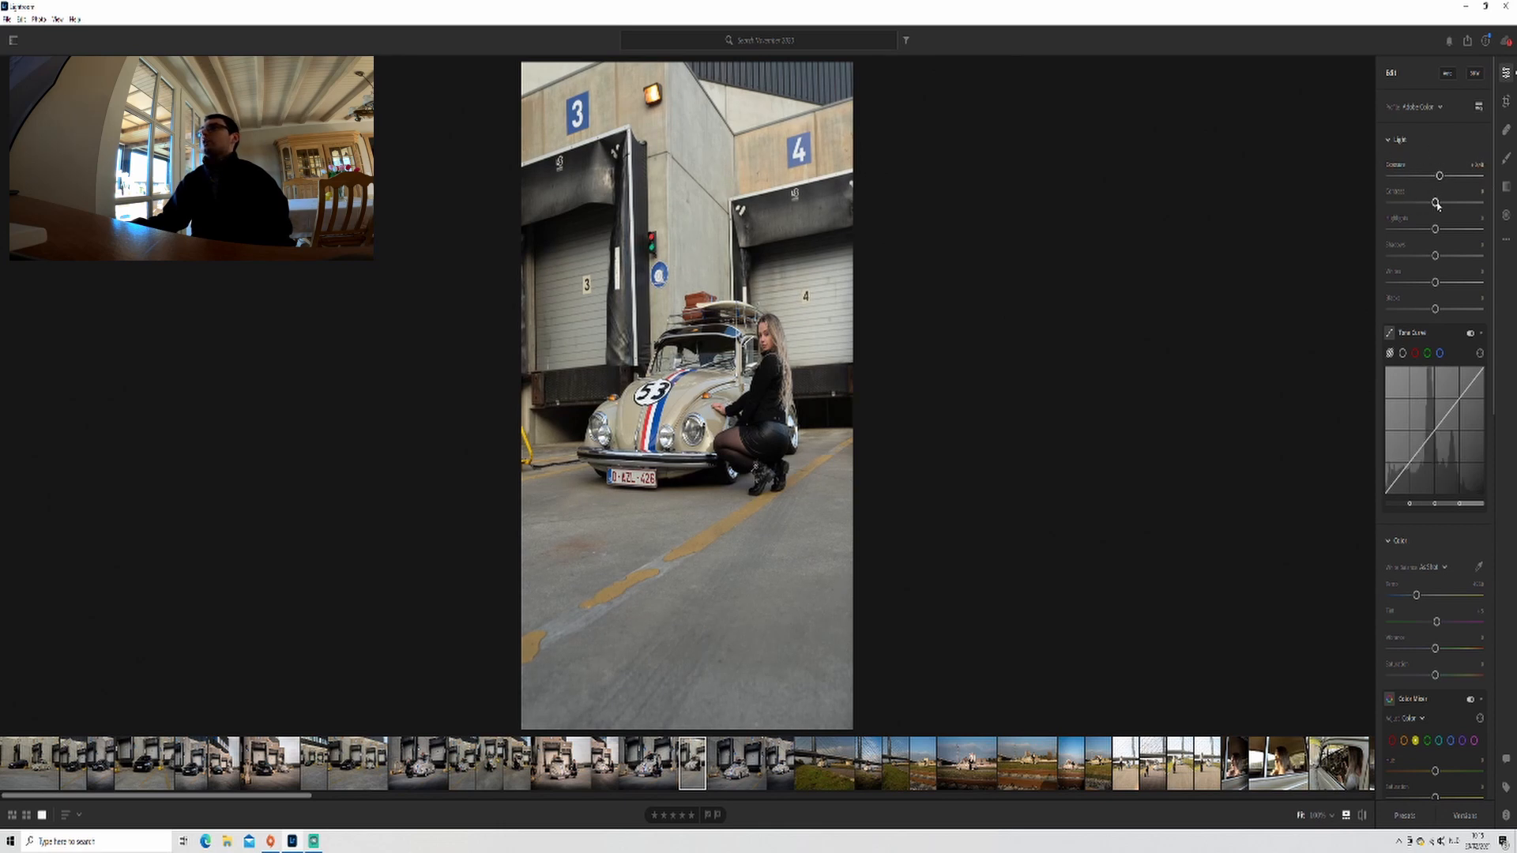
drag(1436, 205, 1443, 259)
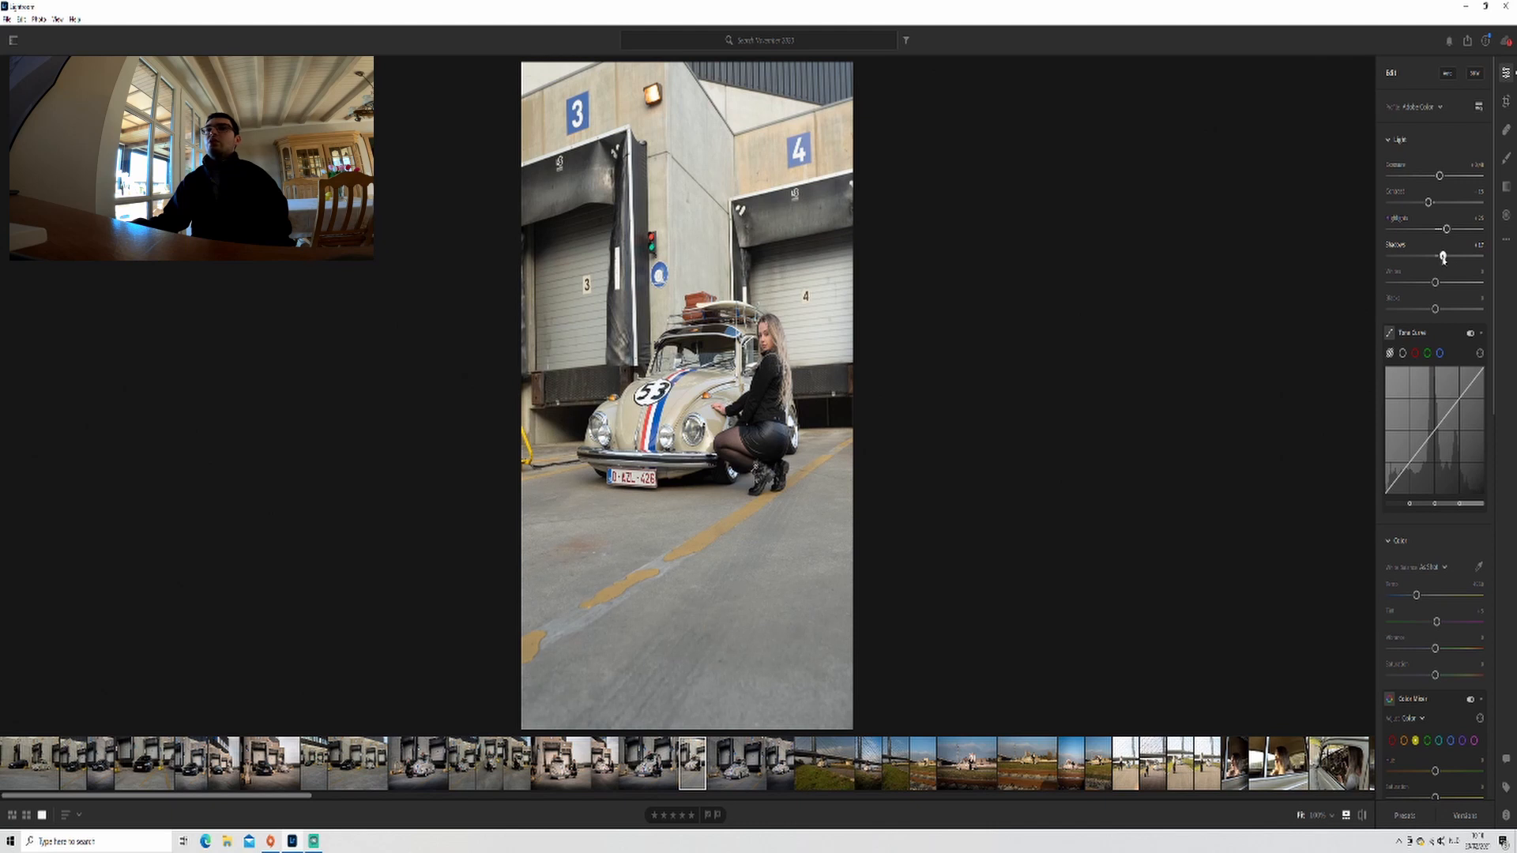
mouse_move(1435, 283)
mouse_down()
mouse_move(1404, 283)
mouse_move(1443, 286)
mouse_move(1404, 284)
mouse_move(1424, 291)
mouse_up()
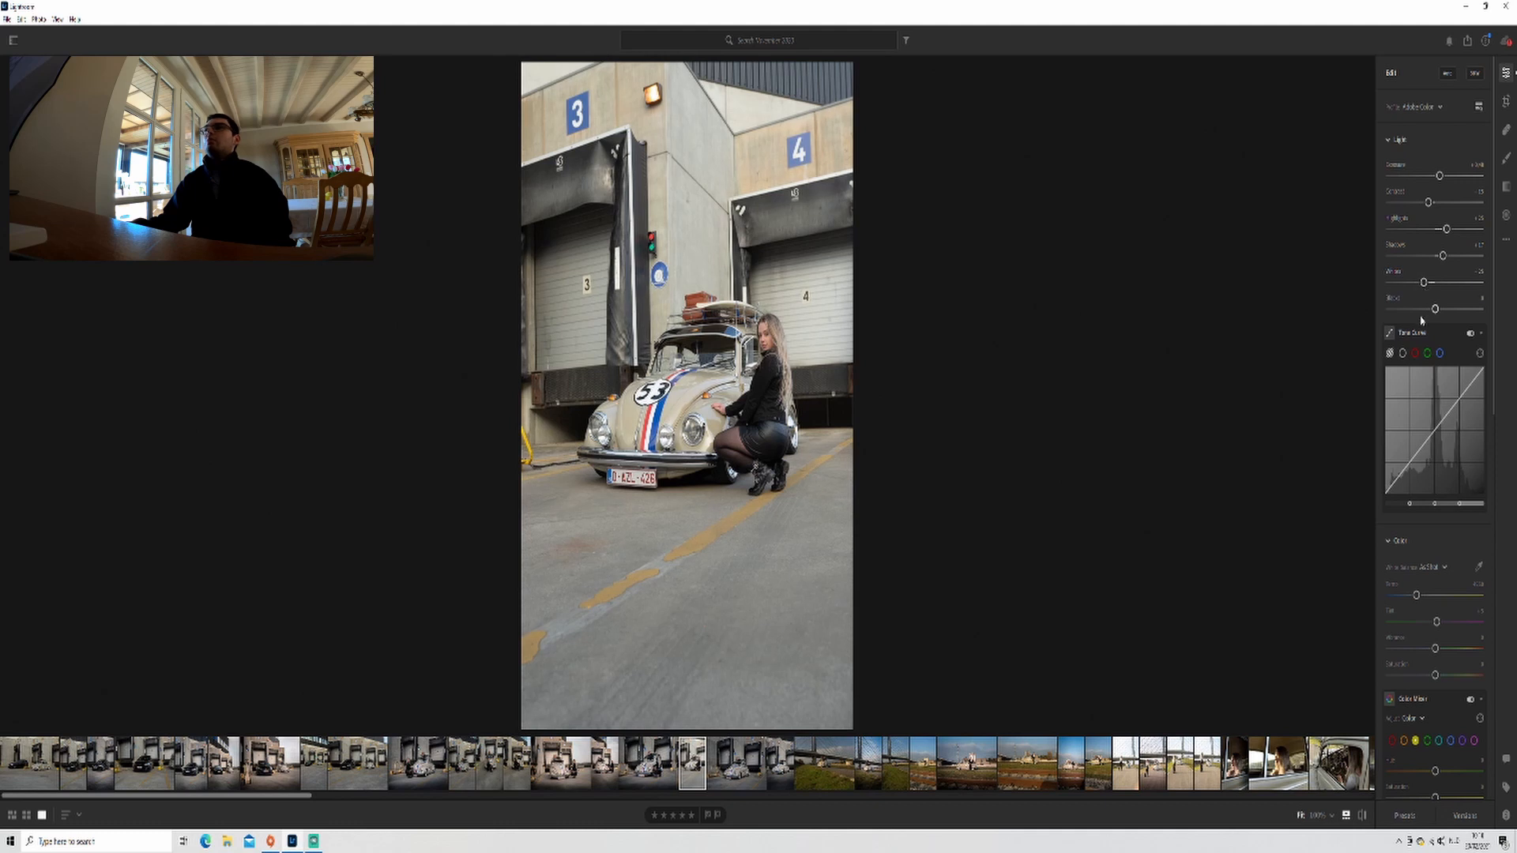
mouse_move(1435, 308)
mouse_down()
mouse_move(1419, 309)
mouse_move(1455, 309)
mouse_move(1435, 316)
mouse_up()
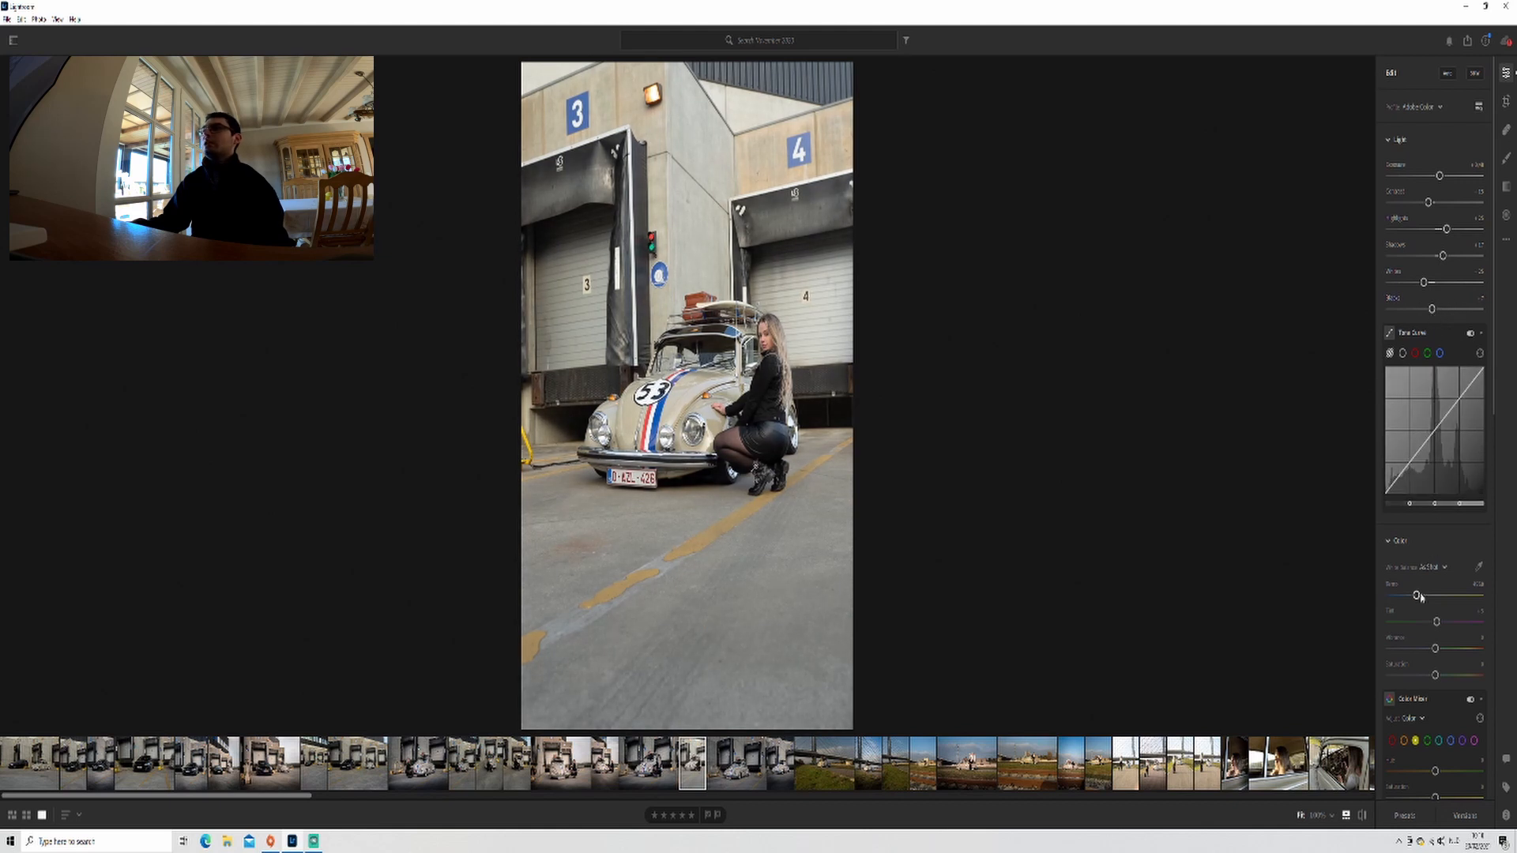
Step: Warm the photo's colour temperature slightly, fine-tune the Tint, and raise Vibrance and Saturation a little
drag(1417, 598, 1421, 596)
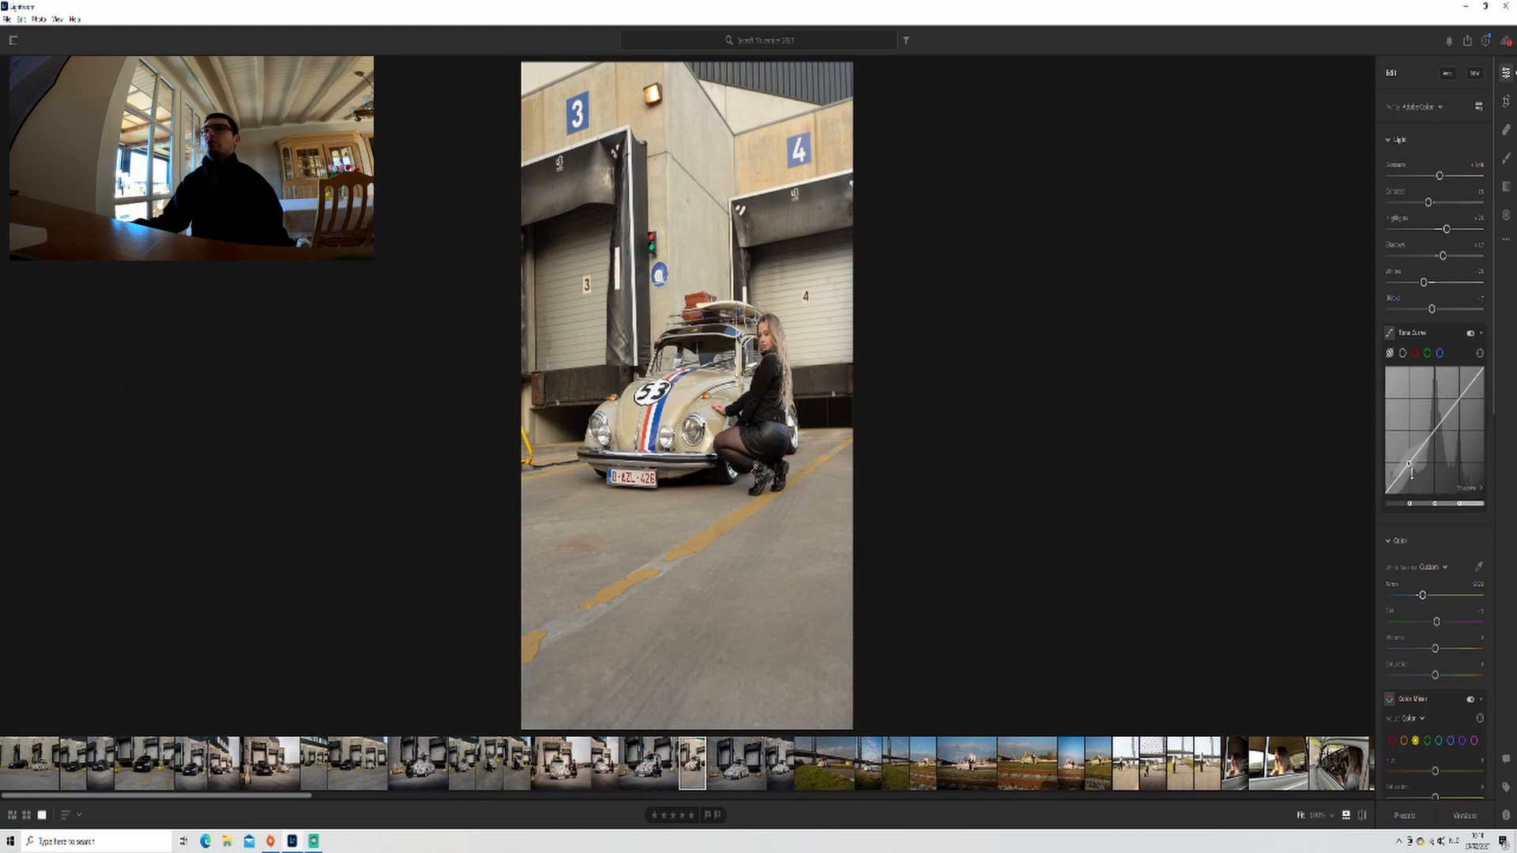
scroll(1435, 417, down, 3)
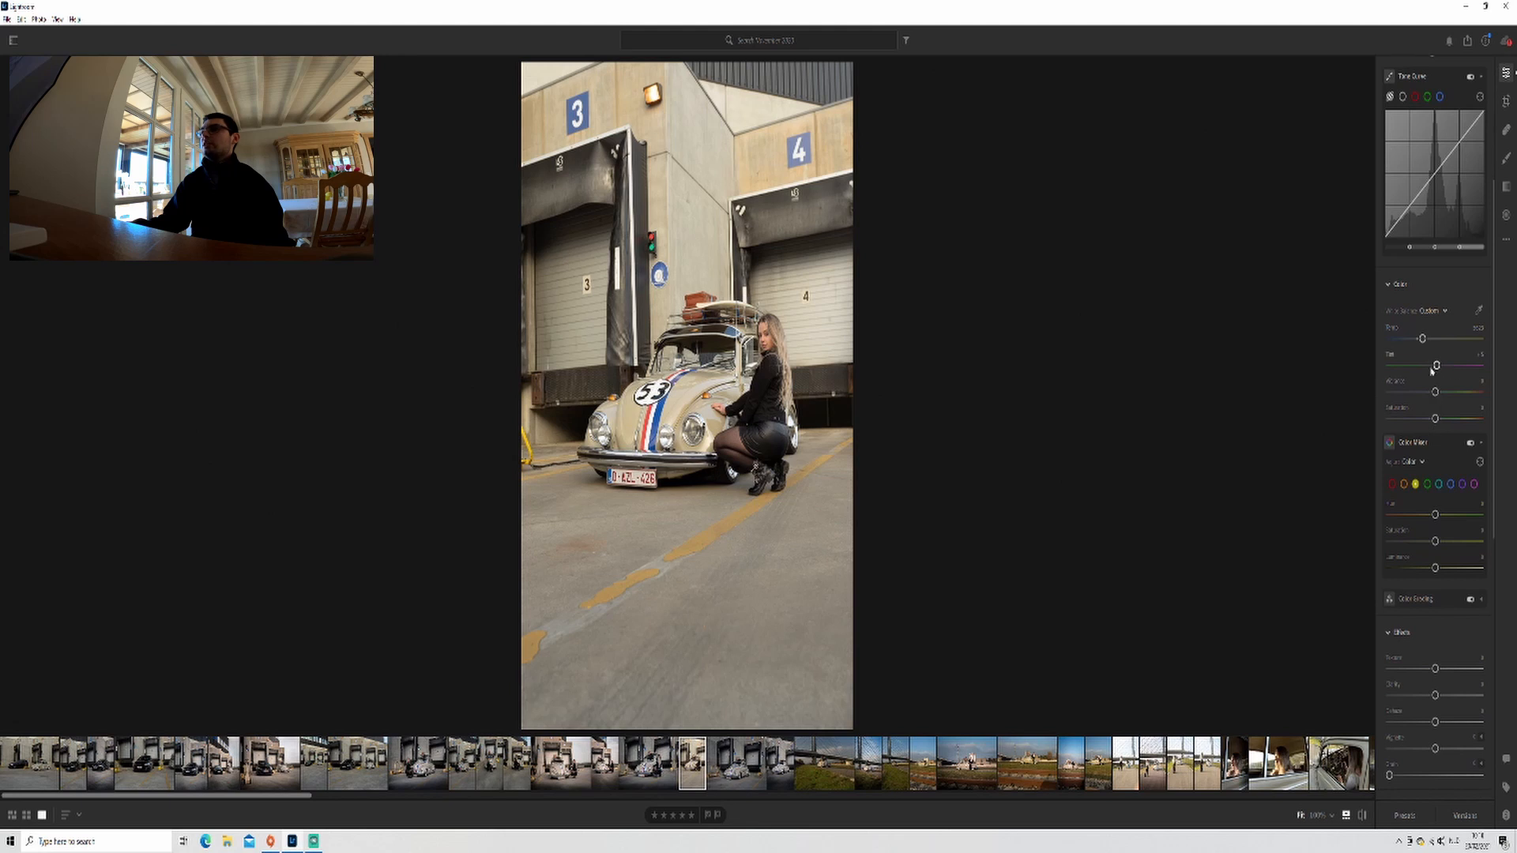
drag(1437, 367, 1435, 368)
mouse_move(1433, 393)
mouse_down()
mouse_move(1409, 392)
mouse_move(1436, 403)
mouse_up()
mouse_move(1435, 419)
mouse_down()
mouse_move(1502, 424)
mouse_move(1437, 422)
mouse_up()
Step: In the Color Mixer, raise the saturation of the blues and lower their luminance
scroll(1434, 379, down, 2)
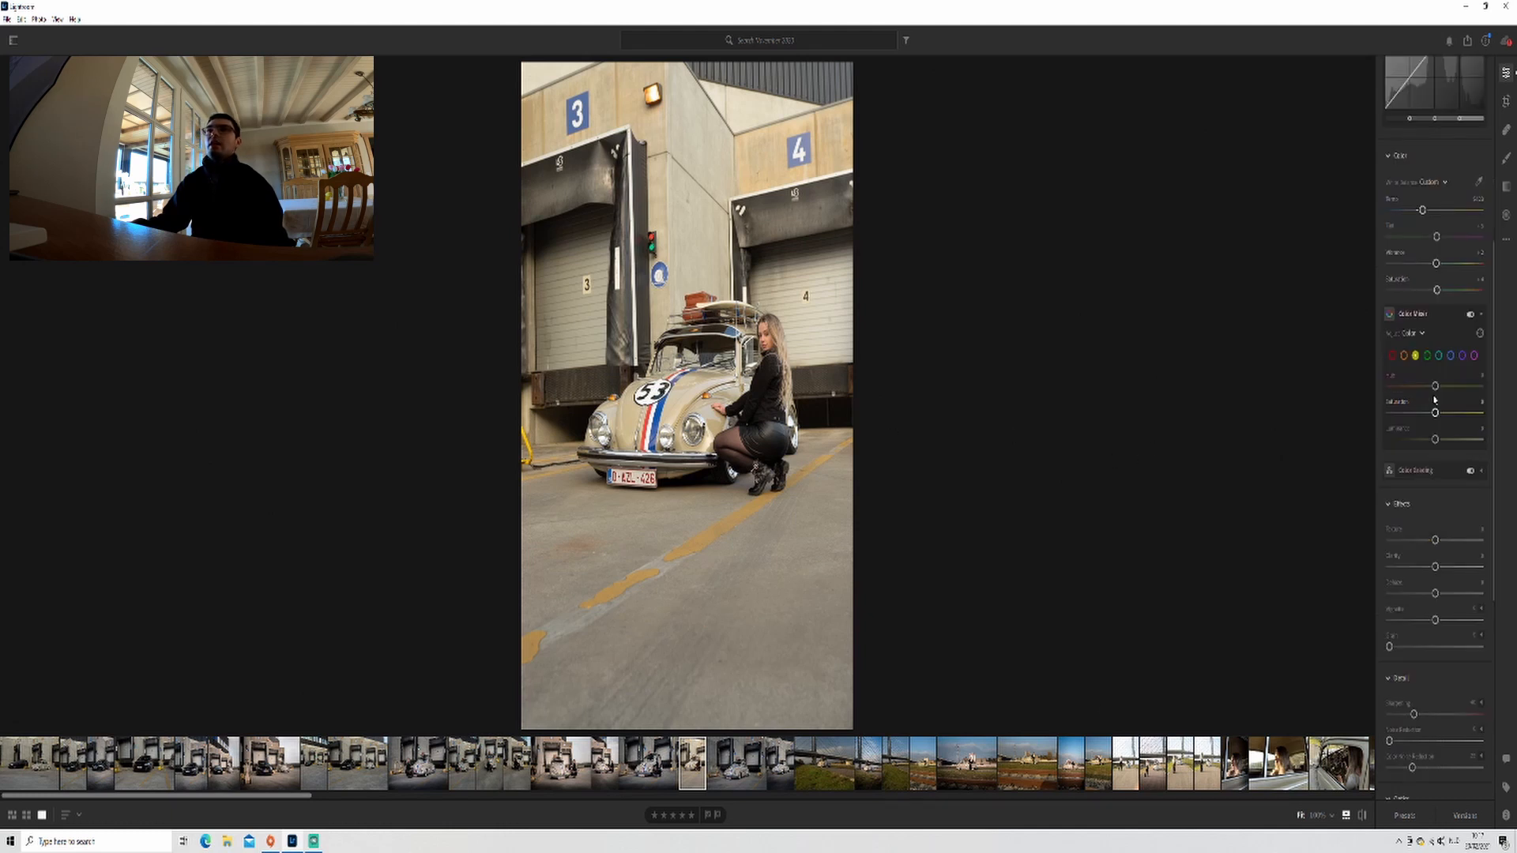
click(1450, 357)
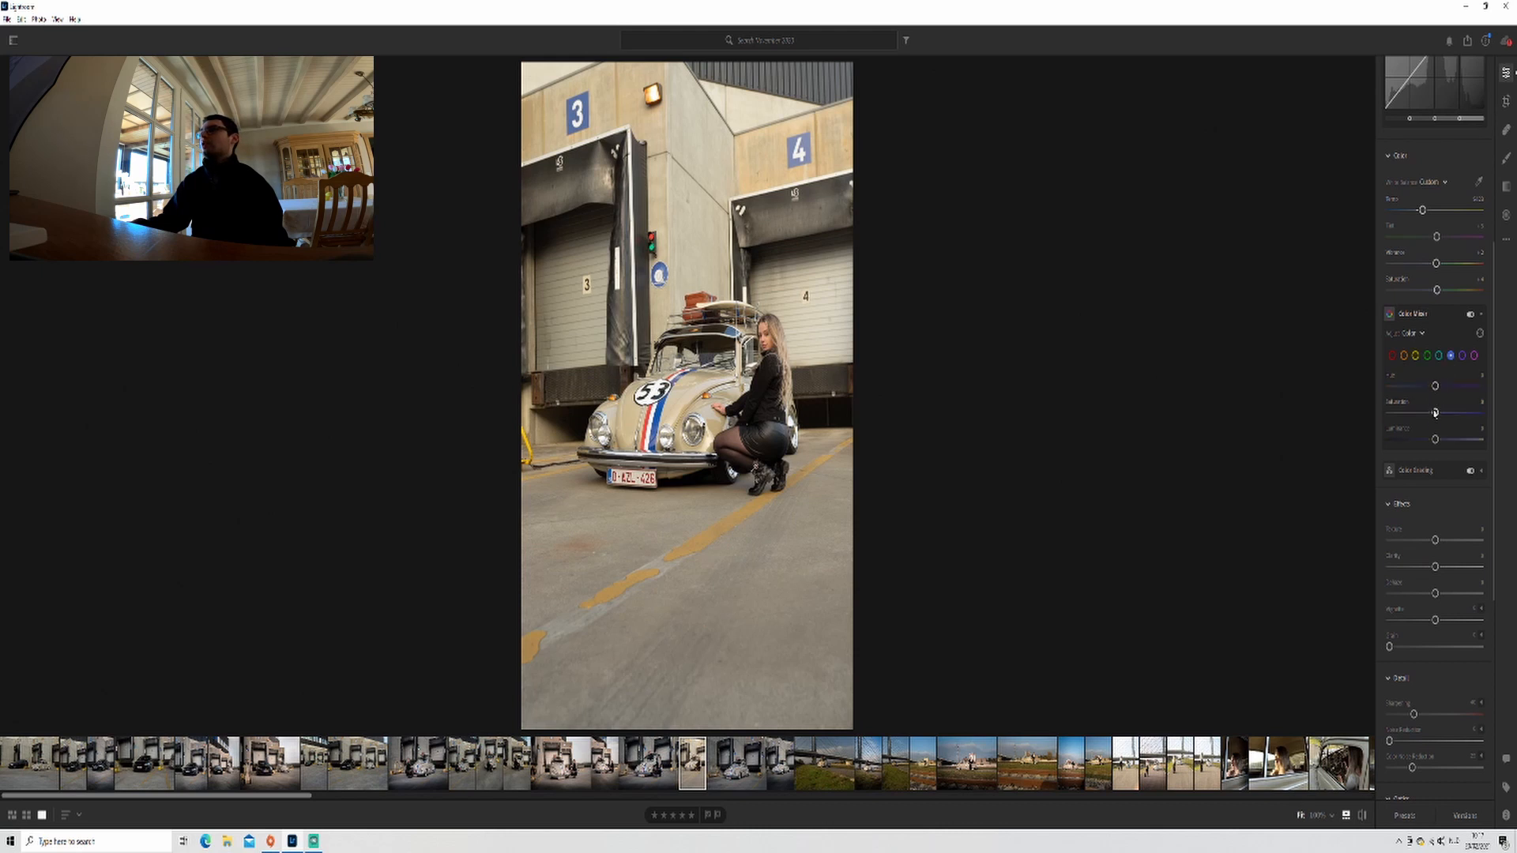
mouse_move(1436, 414)
mouse_down()
mouse_move(1465, 413)
mouse_move(1410, 417)
mouse_move(1481, 419)
mouse_move(1447, 423)
mouse_up()
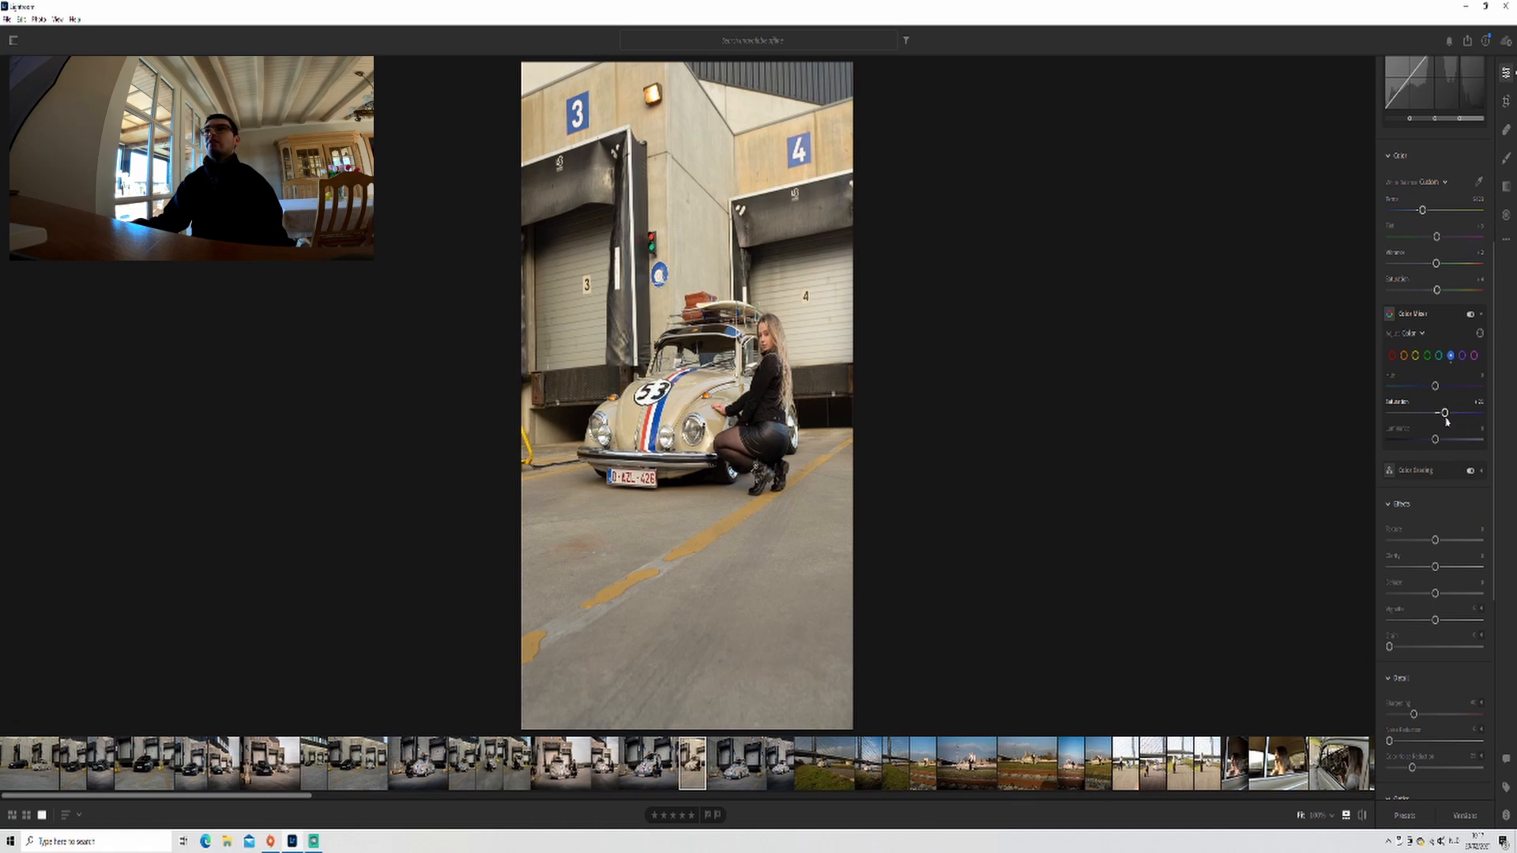
mouse_move(1434, 439)
mouse_down()
mouse_move(1400, 441)
mouse_move(1451, 440)
mouse_move(1410, 443)
mouse_up()
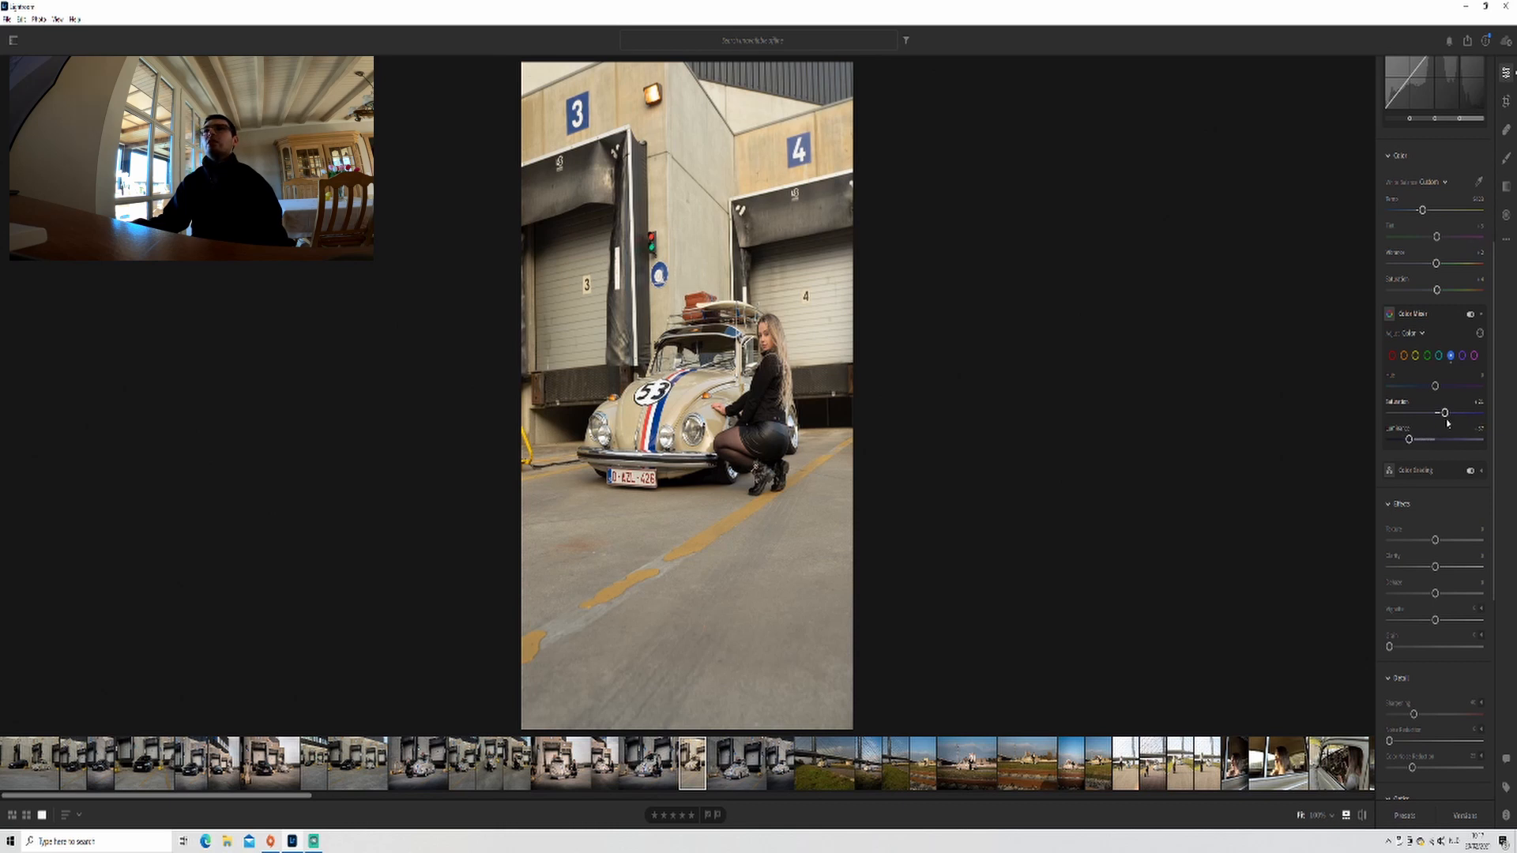
Step: Raise the Color Mixer saturation of the reds, oranges and yellows moderately
click(1391, 356)
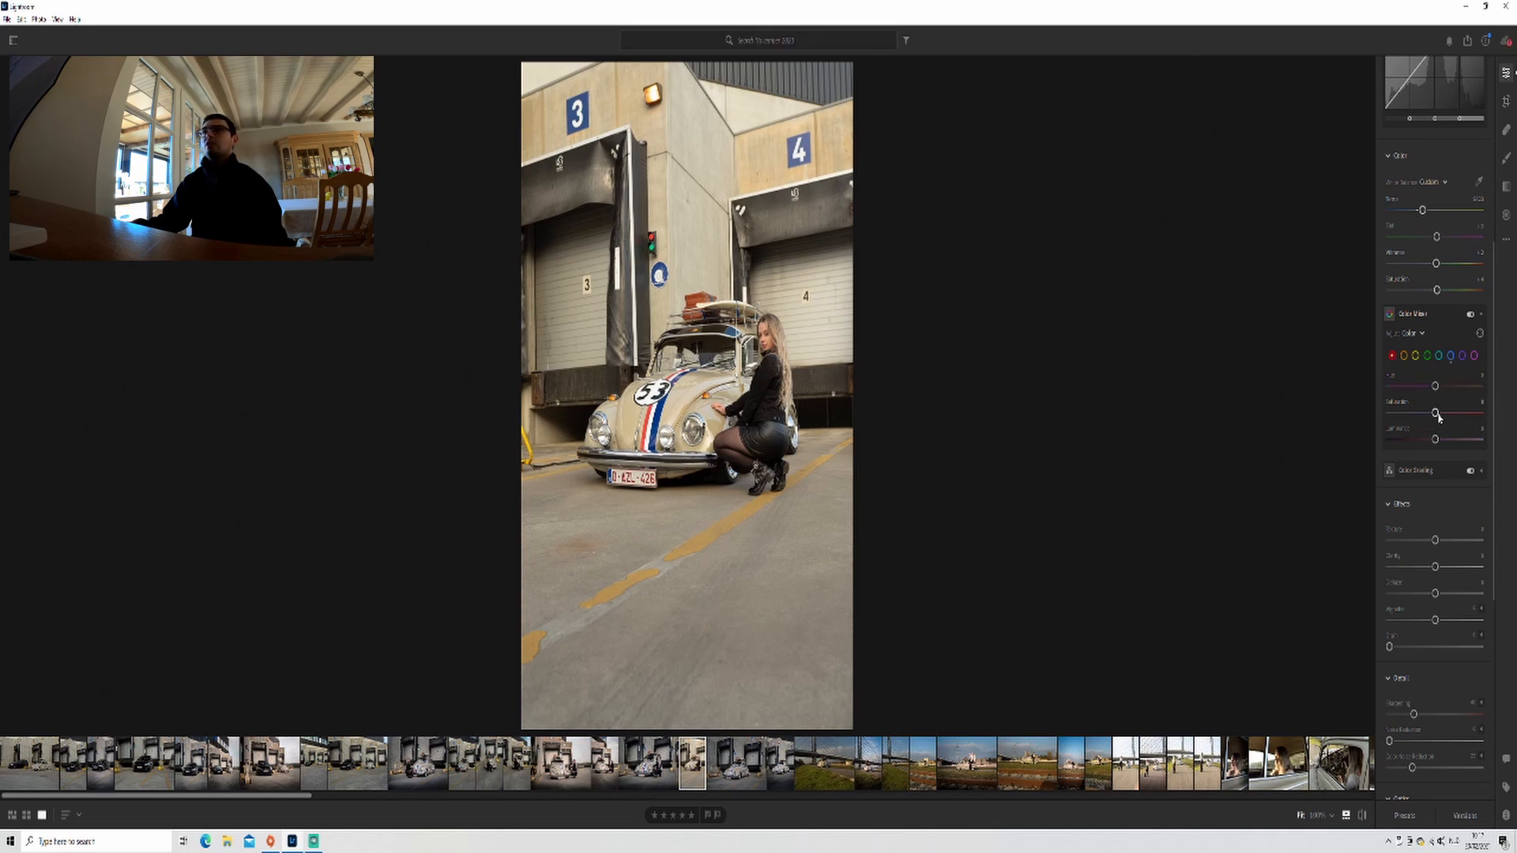
mouse_move(1436, 412)
mouse_down()
mouse_move(1418, 425)
mouse_move(1461, 431)
mouse_move(1422, 430)
mouse_move(1444, 430)
mouse_up()
click(1403, 356)
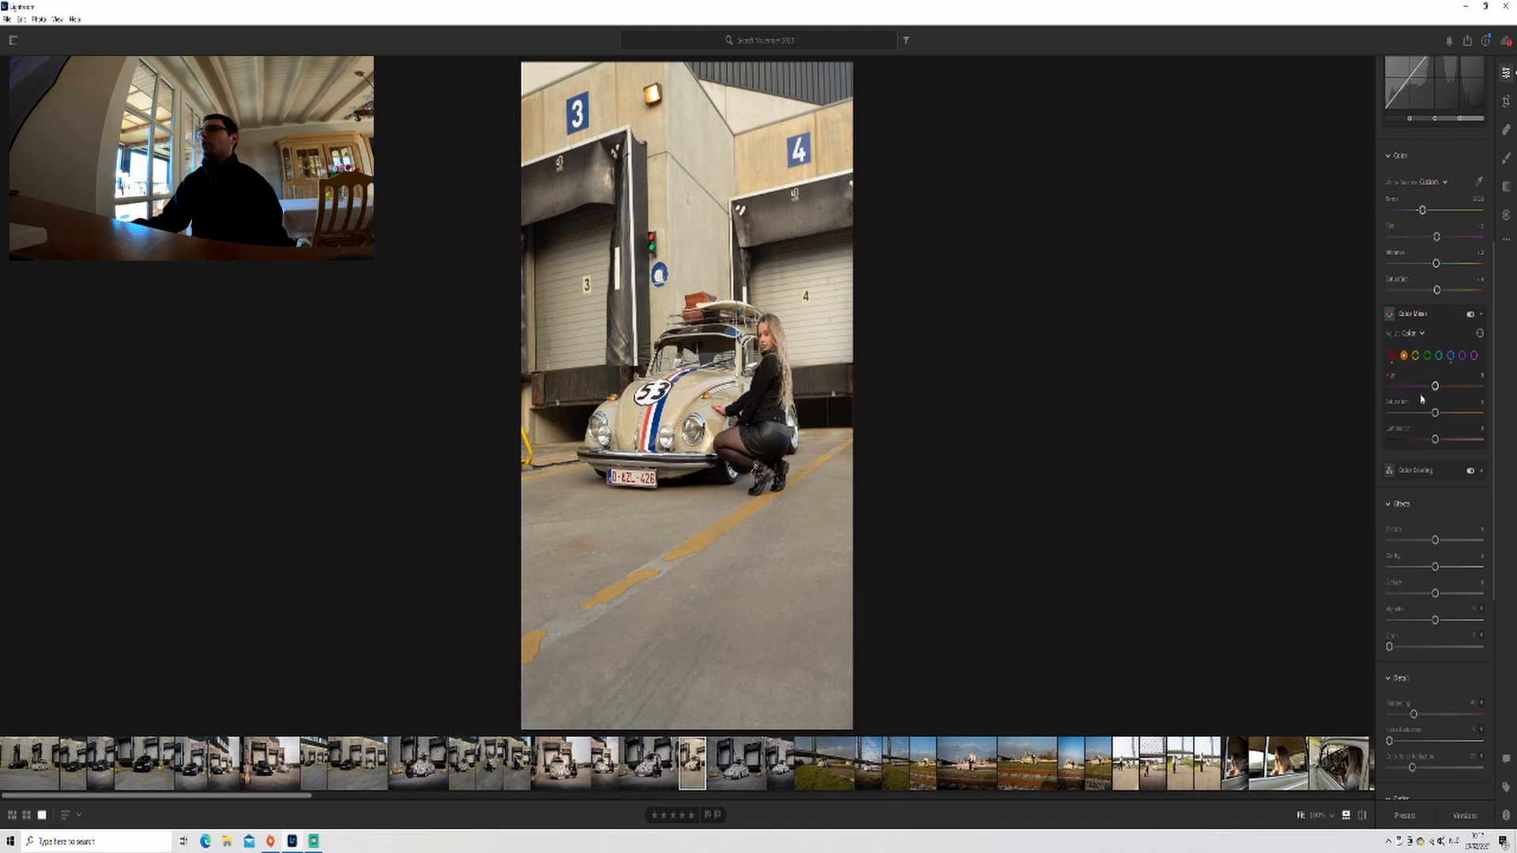
mouse_move(1417, 421)
mouse_down()
mouse_move(1389, 425)
mouse_move(1438, 428)
mouse_move(1422, 428)
mouse_up()
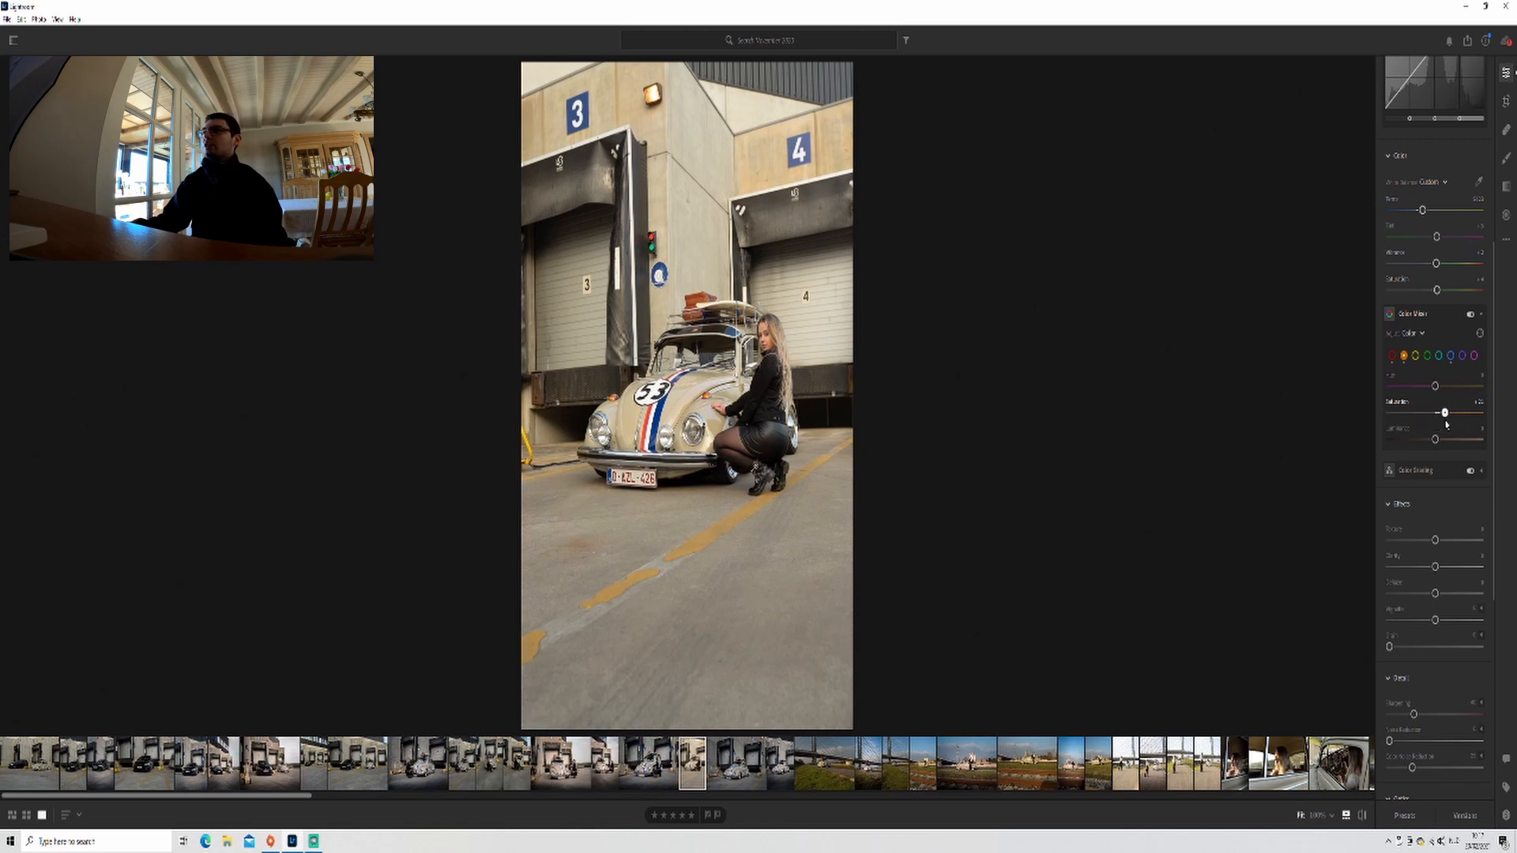
click(1415, 356)
click(1414, 417)
mouse_move(1412, 418)
mouse_down()
mouse_move(1376, 434)
mouse_move(1482, 412)
mouse_move(1439, 426)
mouse_up()
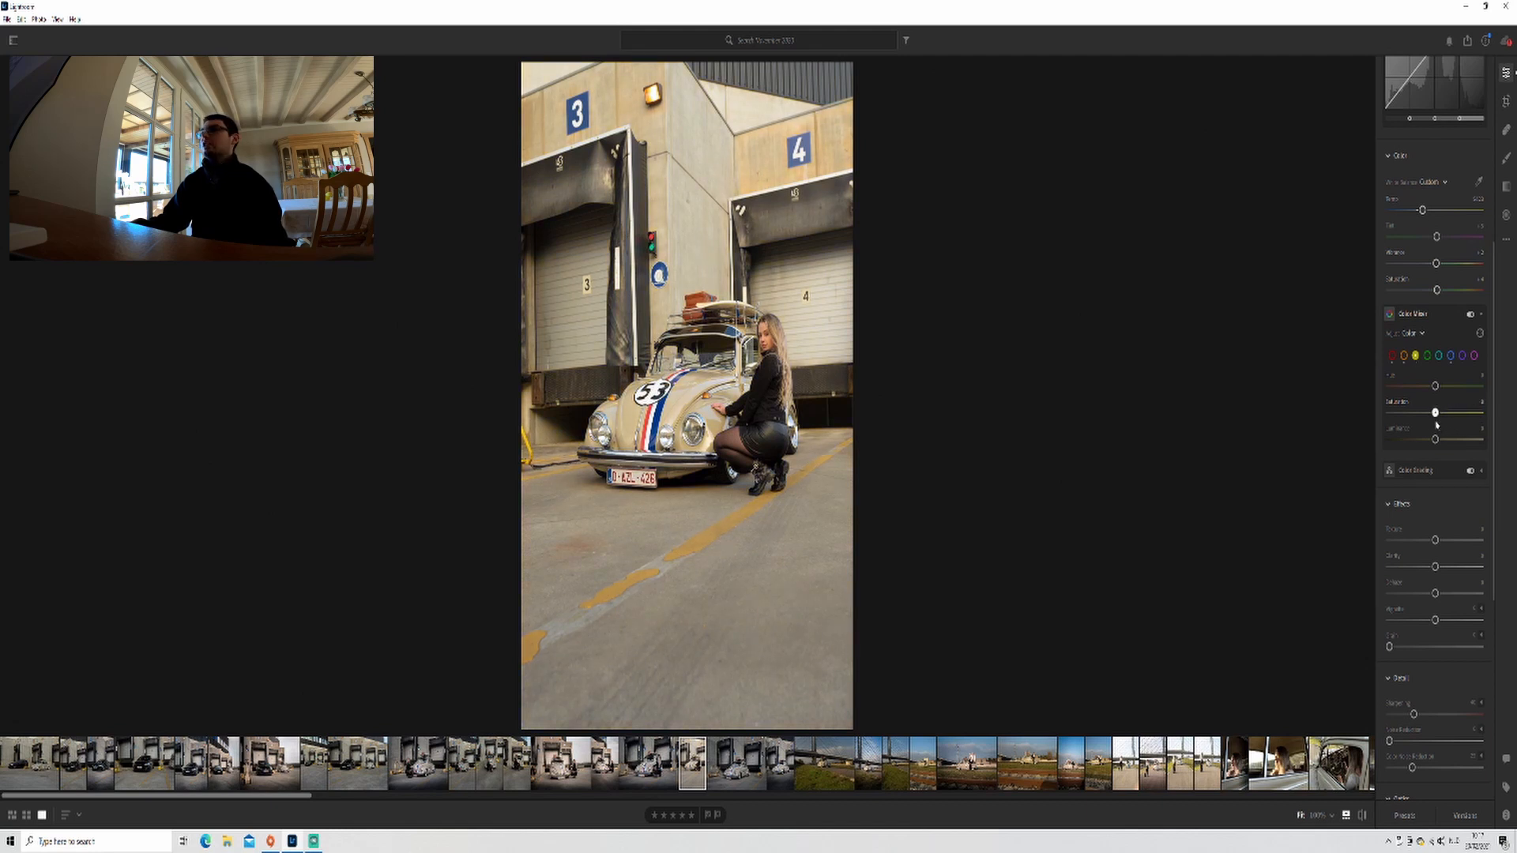
drag(1441, 423, 1445, 422)
Step: Adjust the Color Mixer saturation of the remaining colours from green through purple, and raise magenta slightly
click(1426, 355)
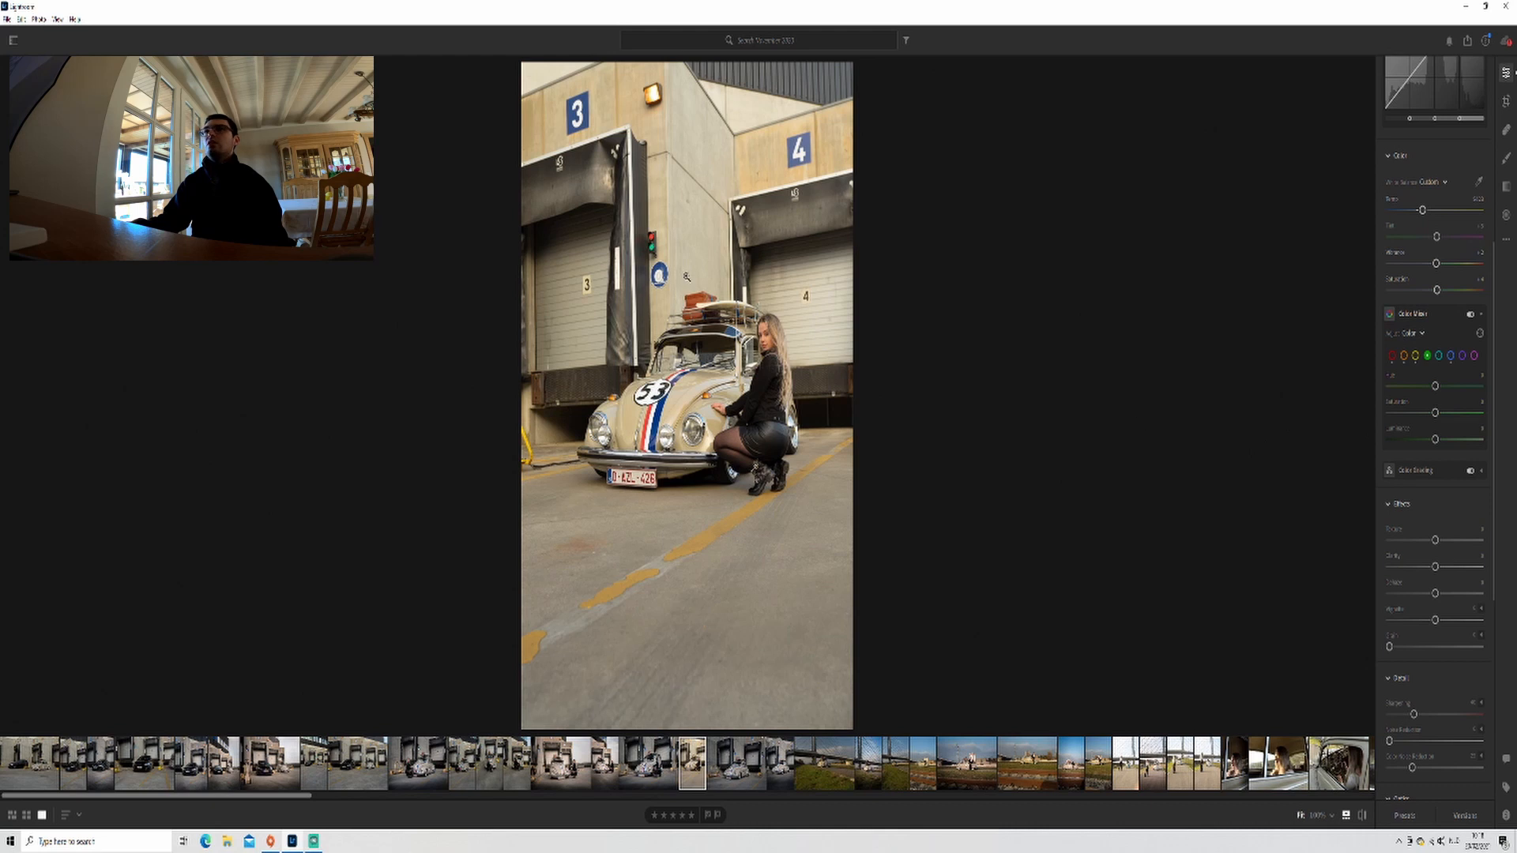
drag(1436, 419, 1261, 429)
drag(1510, 423, 1434, 409)
drag(1422, 418, 1466, 426)
drag(1371, 423, 1438, 423)
click(1451, 357)
click(1462, 356)
mouse_move(1430, 412)
mouse_down()
mouse_move(1397, 412)
mouse_move(1437, 419)
mouse_up()
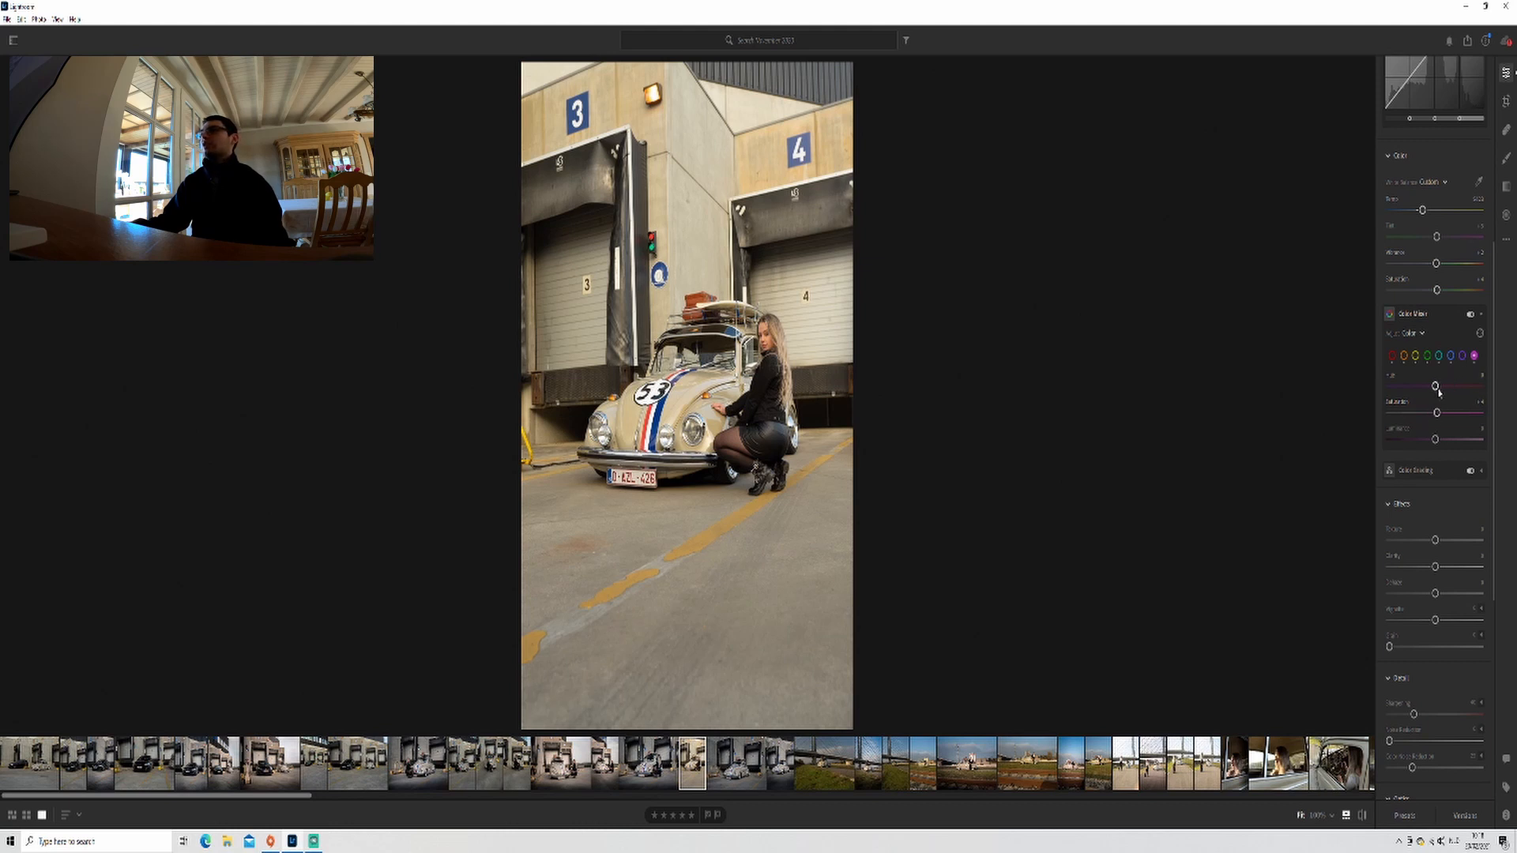
Step: Try a negative Clarity on the photo, then reset it and set Clarity to +17
scroll(1438, 392, down, 3)
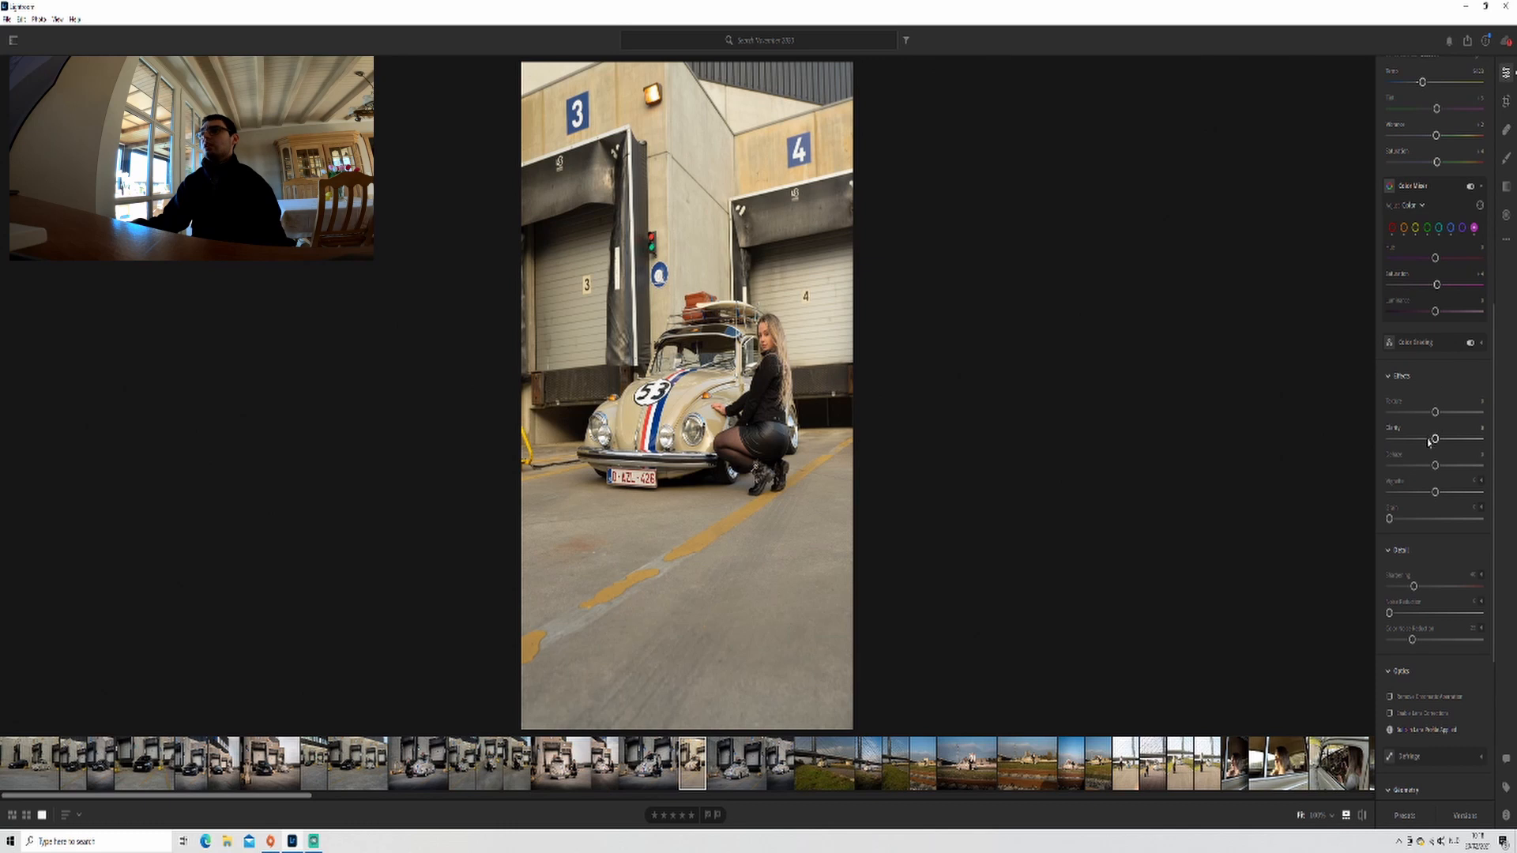
mouse_move(1435, 440)
mouse_down()
mouse_move(1389, 440)
mouse_move(1455, 437)
mouse_move(1375, 455)
mouse_move(1482, 439)
mouse_move(1422, 439)
mouse_up()
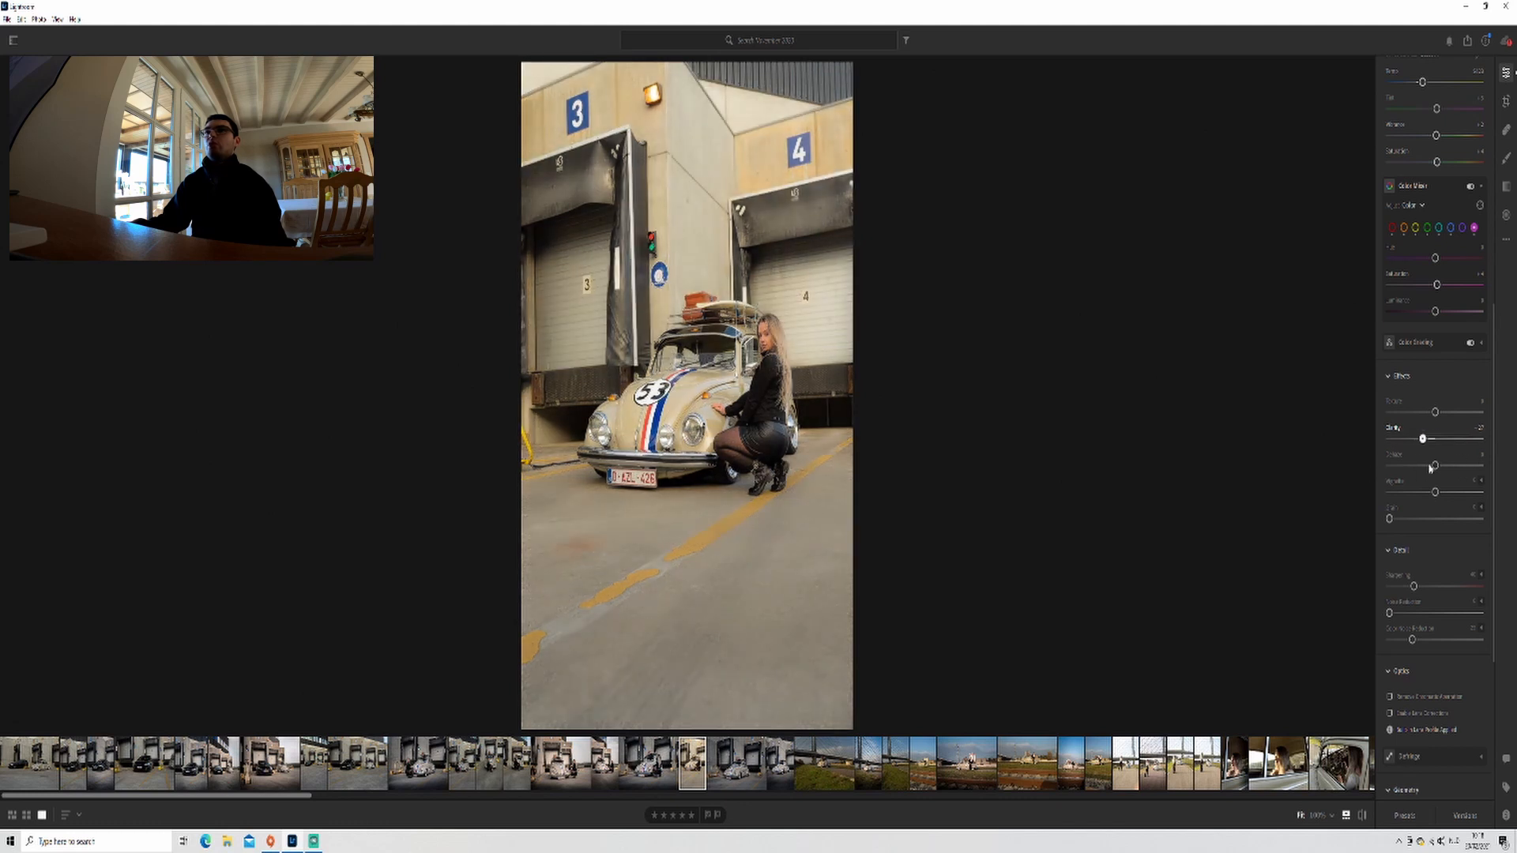
double_click(1434, 440)
drag(1434, 440, 1443, 441)
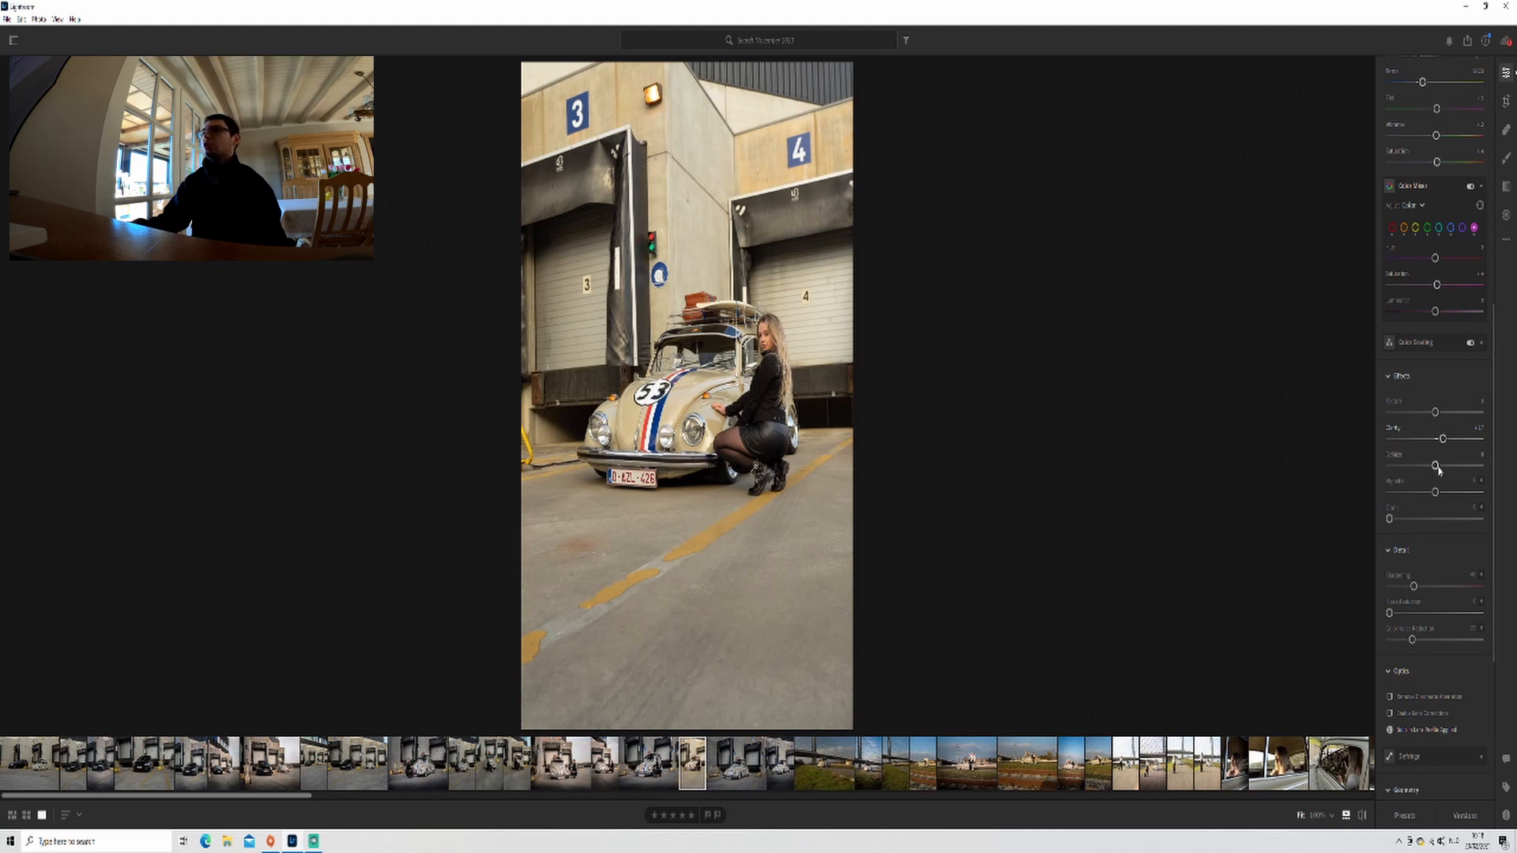
Step: Try a stronger Dehaze, settle on a slight positive amount, and set a very slight positive Vignette
mouse_move(1434, 468)
mouse_down()
mouse_move(1344, 478)
mouse_move(1467, 480)
mouse_move(1444, 480)
mouse_up()
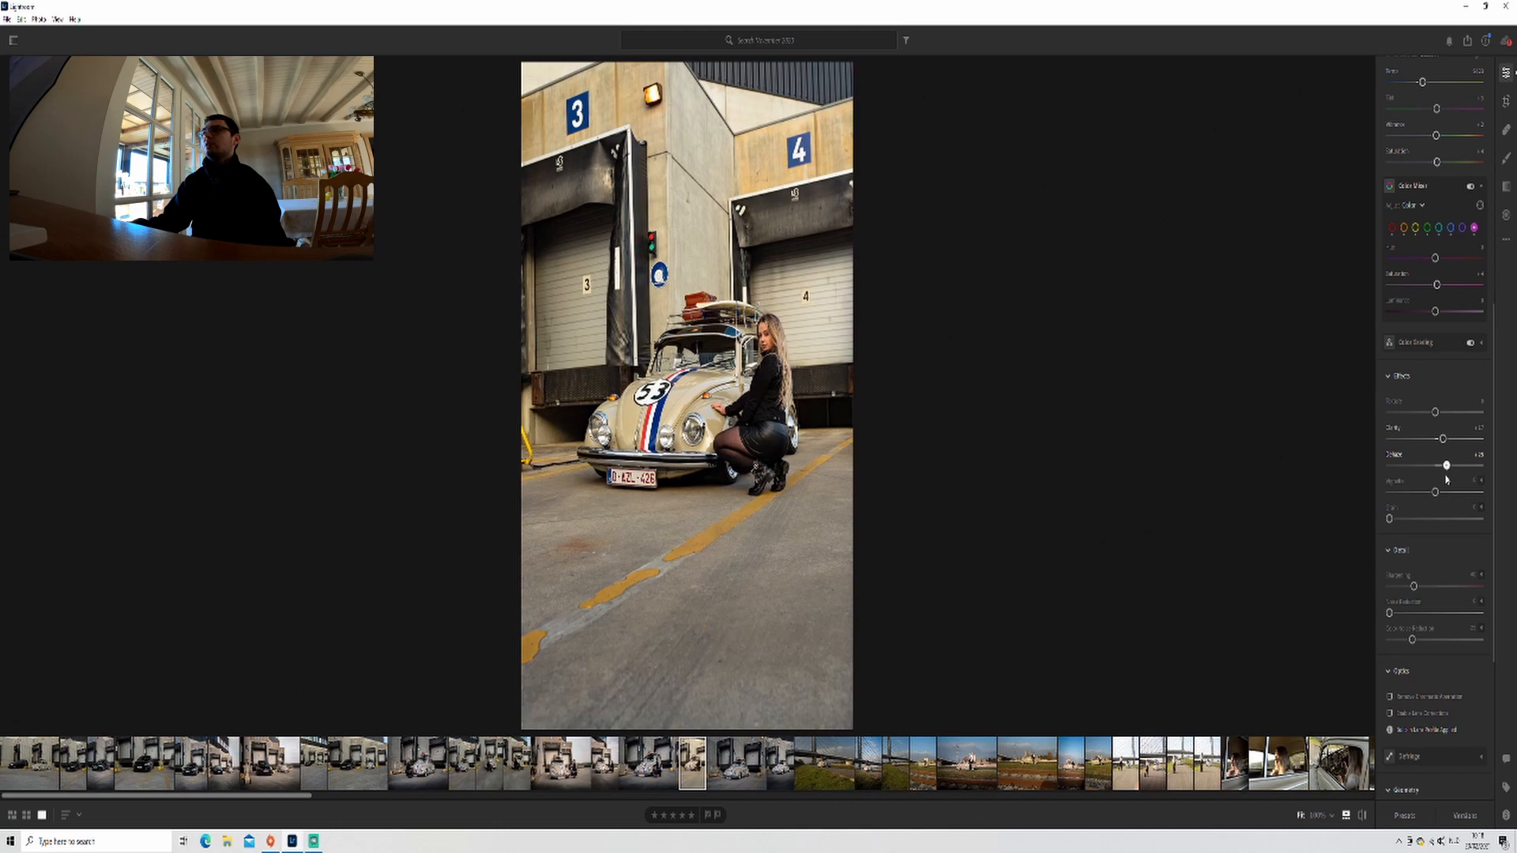
drag(1442, 478, 1437, 477)
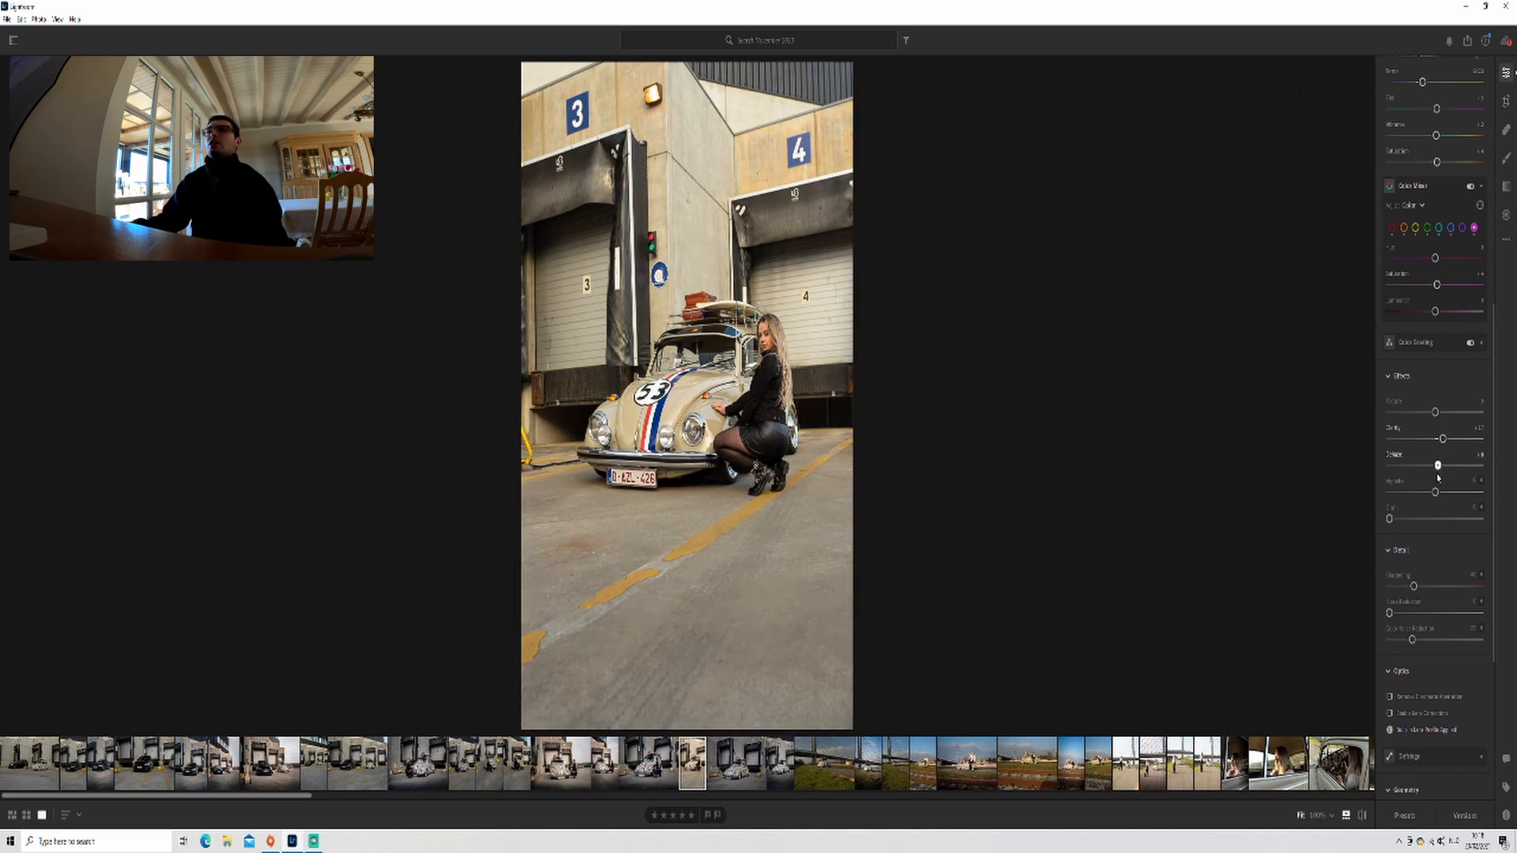
mouse_move(1435, 493)
mouse_down()
mouse_move(1455, 492)
mouse_move(1436, 492)
mouse_up()
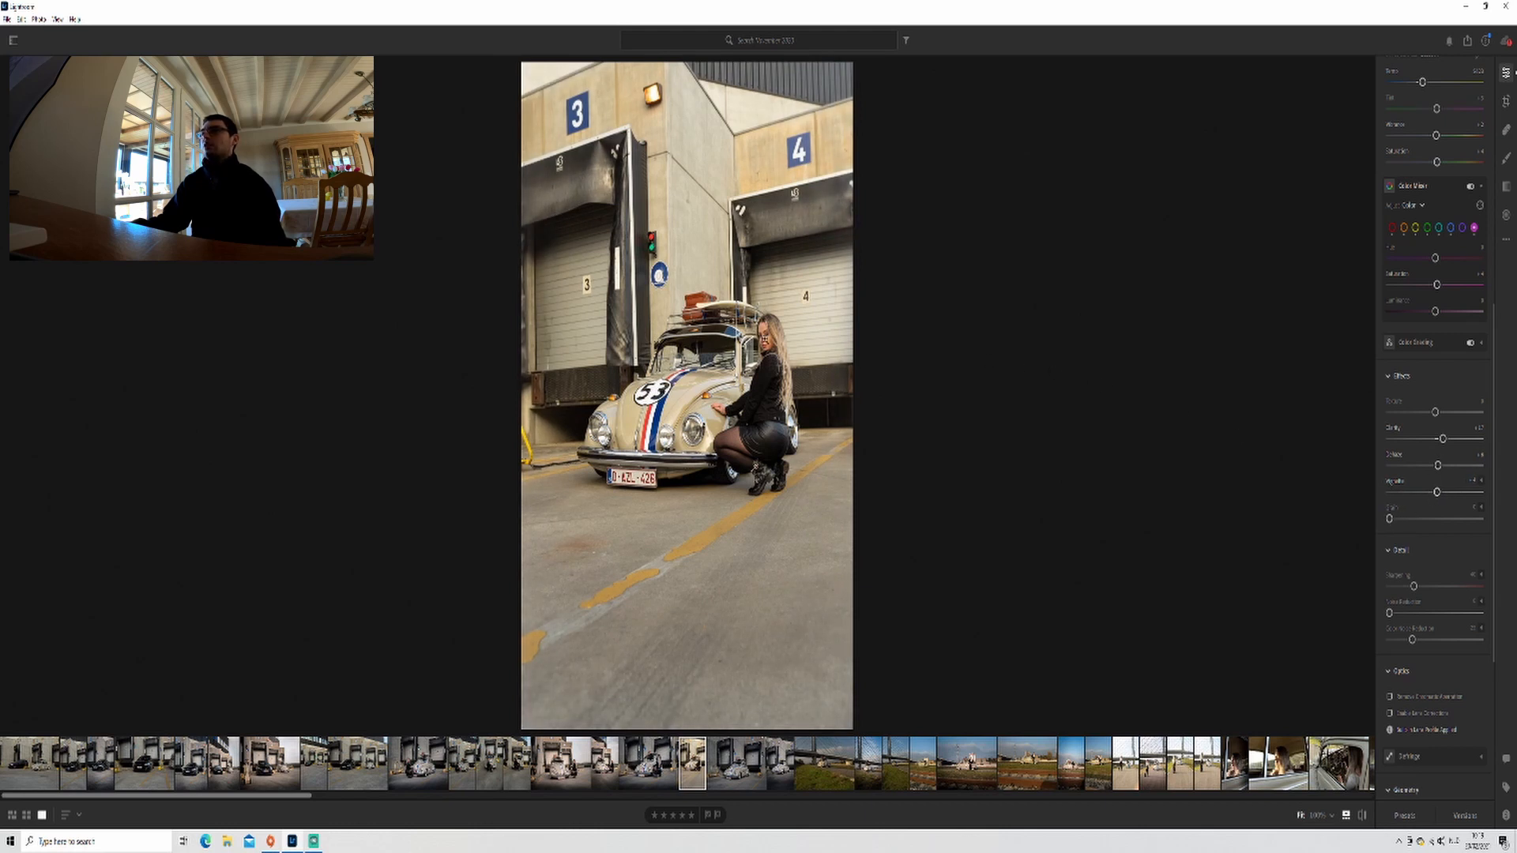
Step: Inspect the woman's face up close, apply moderate Noise Reduction, and check the photo's camera metadata
click(768, 340)
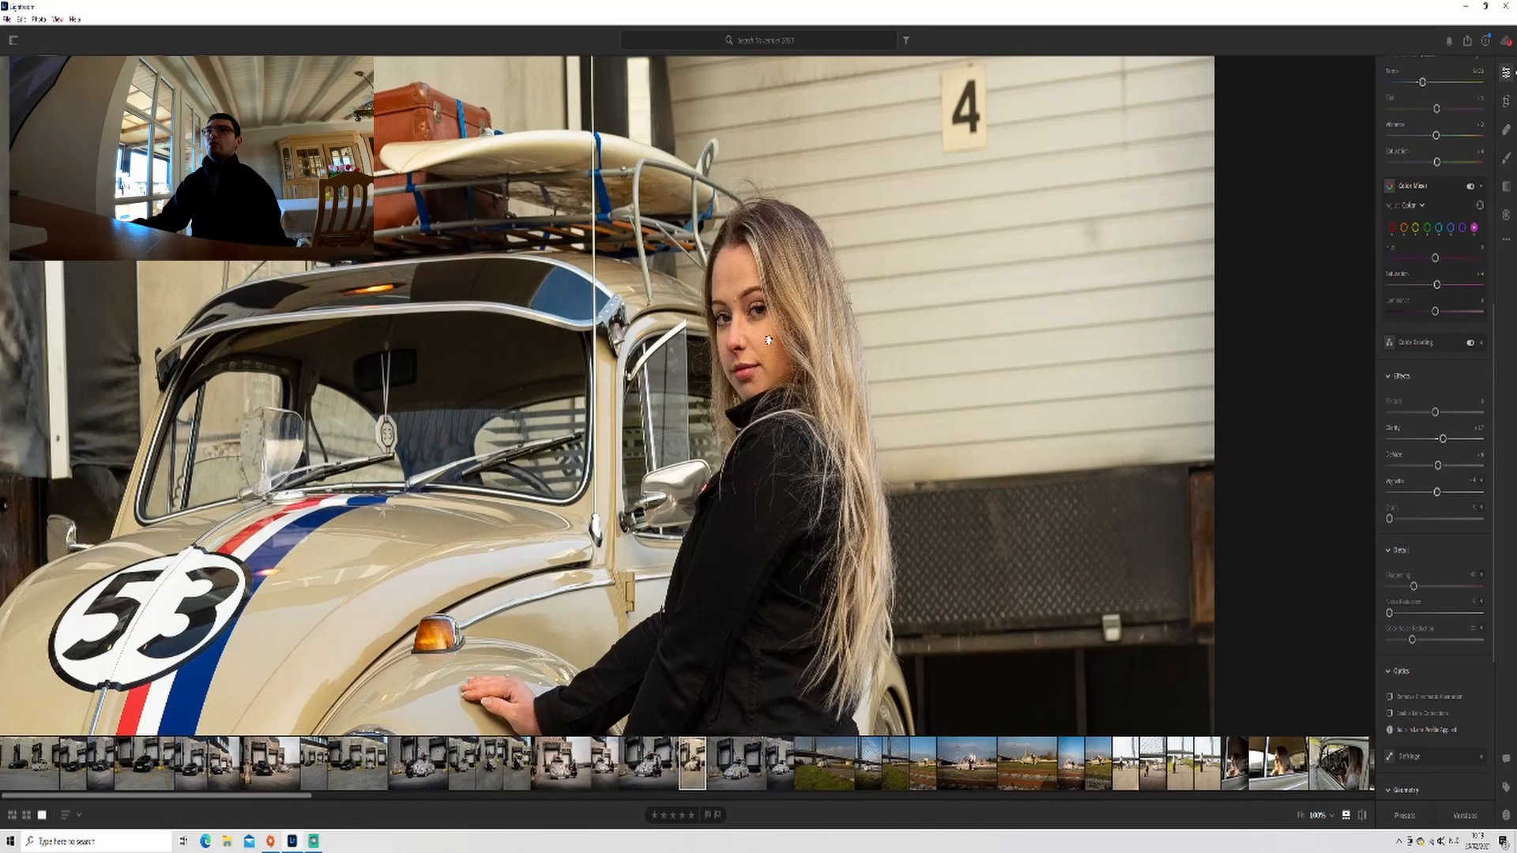
click(768, 341)
scroll(1428, 396, down, 3)
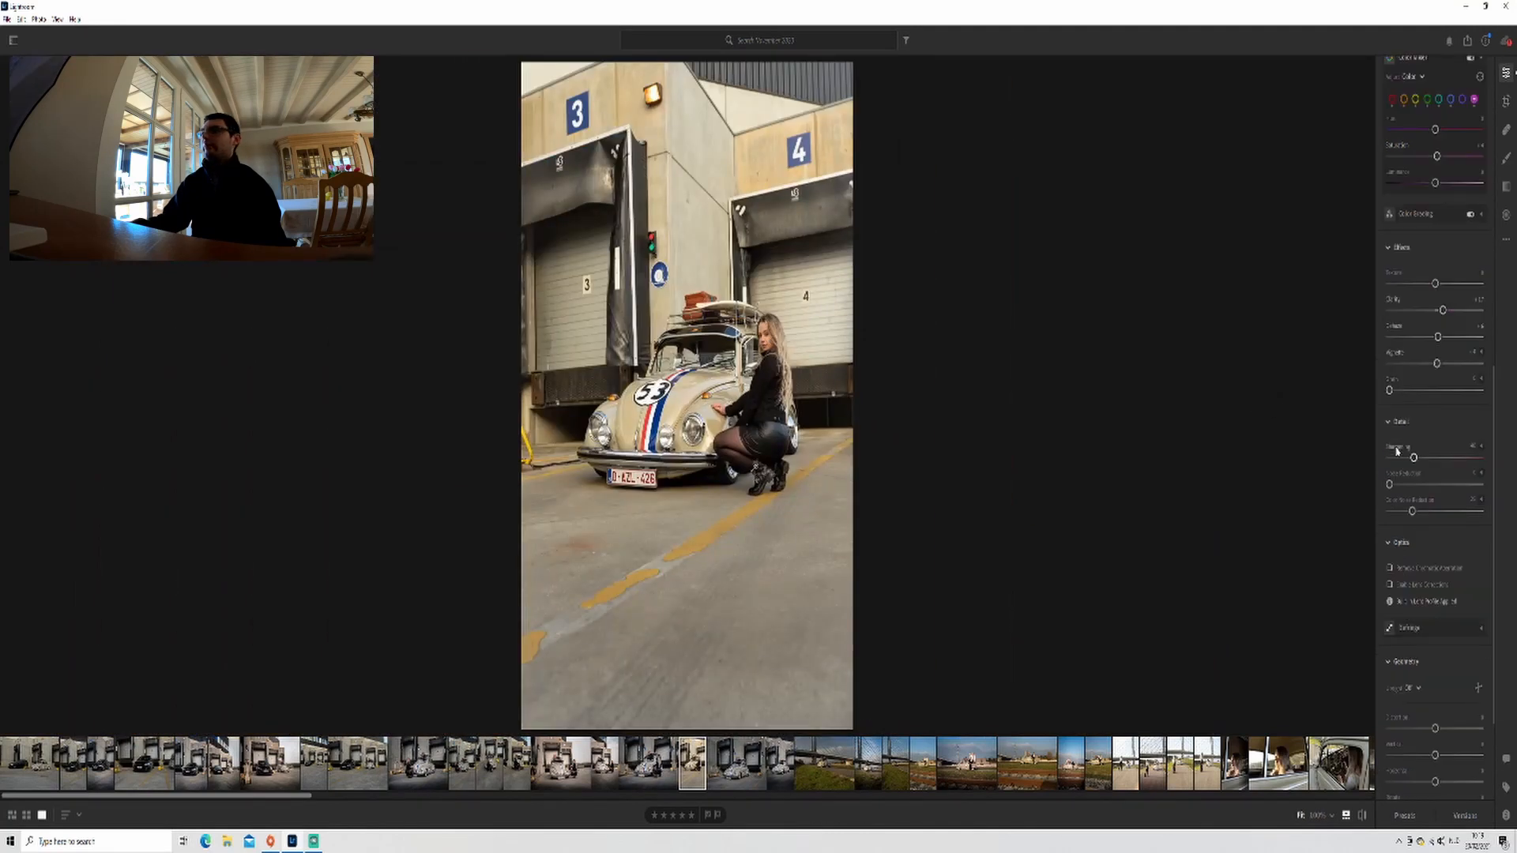
click(1414, 485)
click(1506, 814)
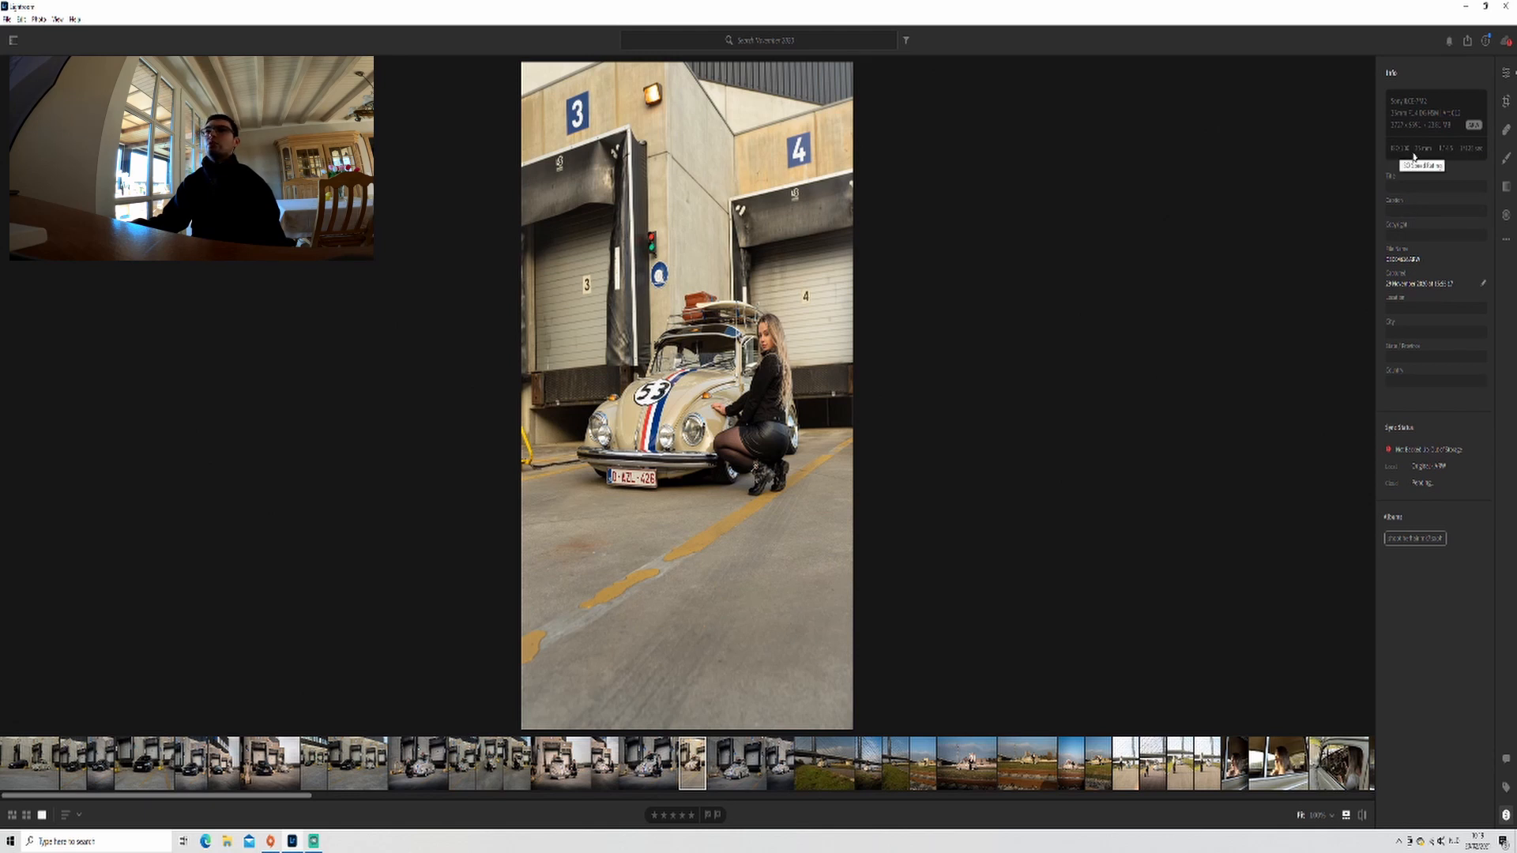
click(1506, 72)
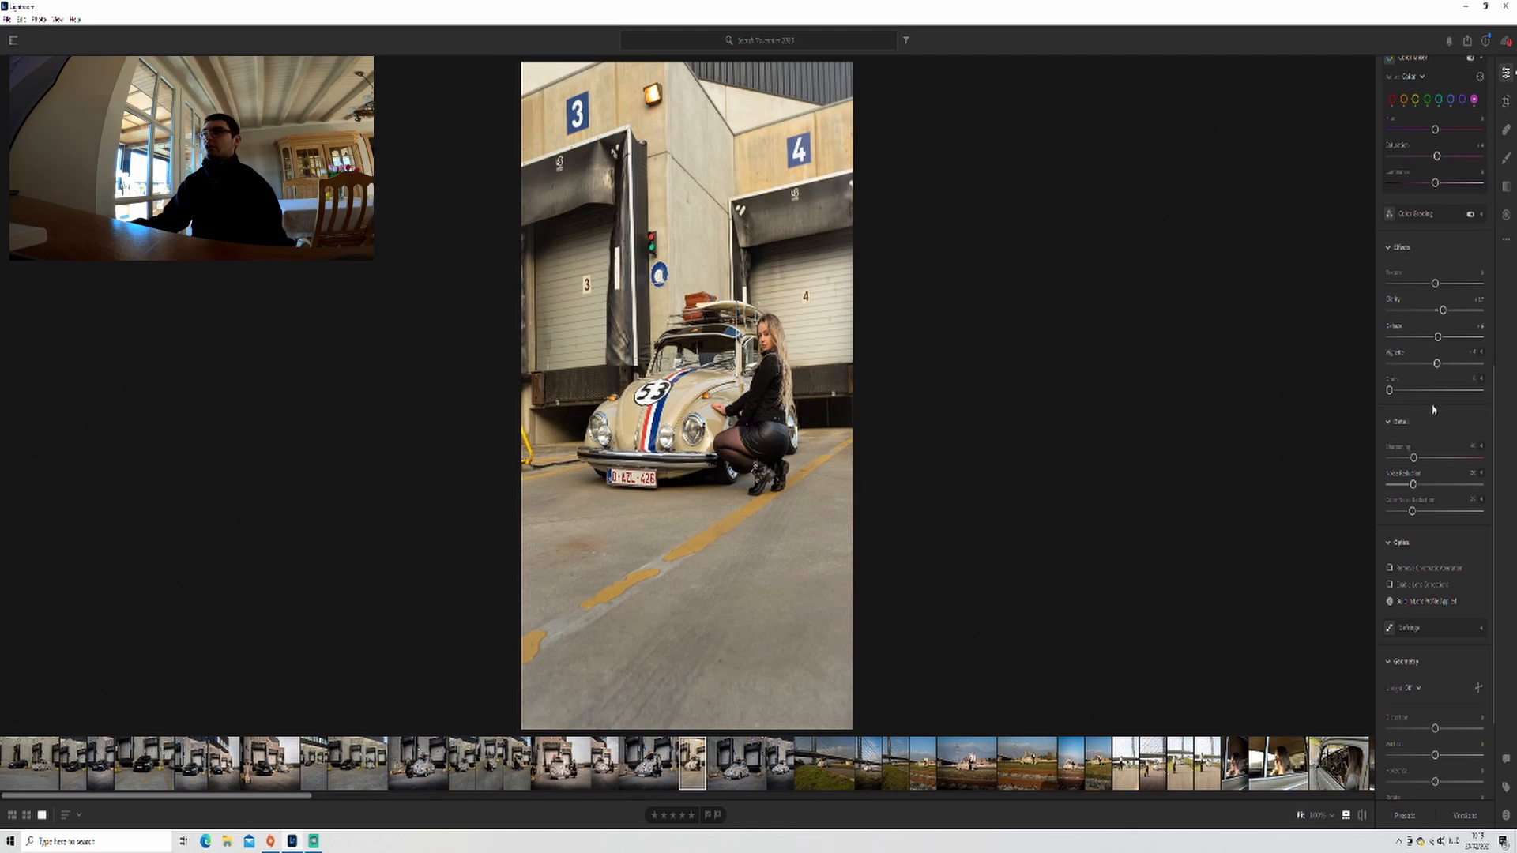
Step: Enable Remove Chromatic Aberration and lens corrections for the photo
scroll(1421, 414, down, 2)
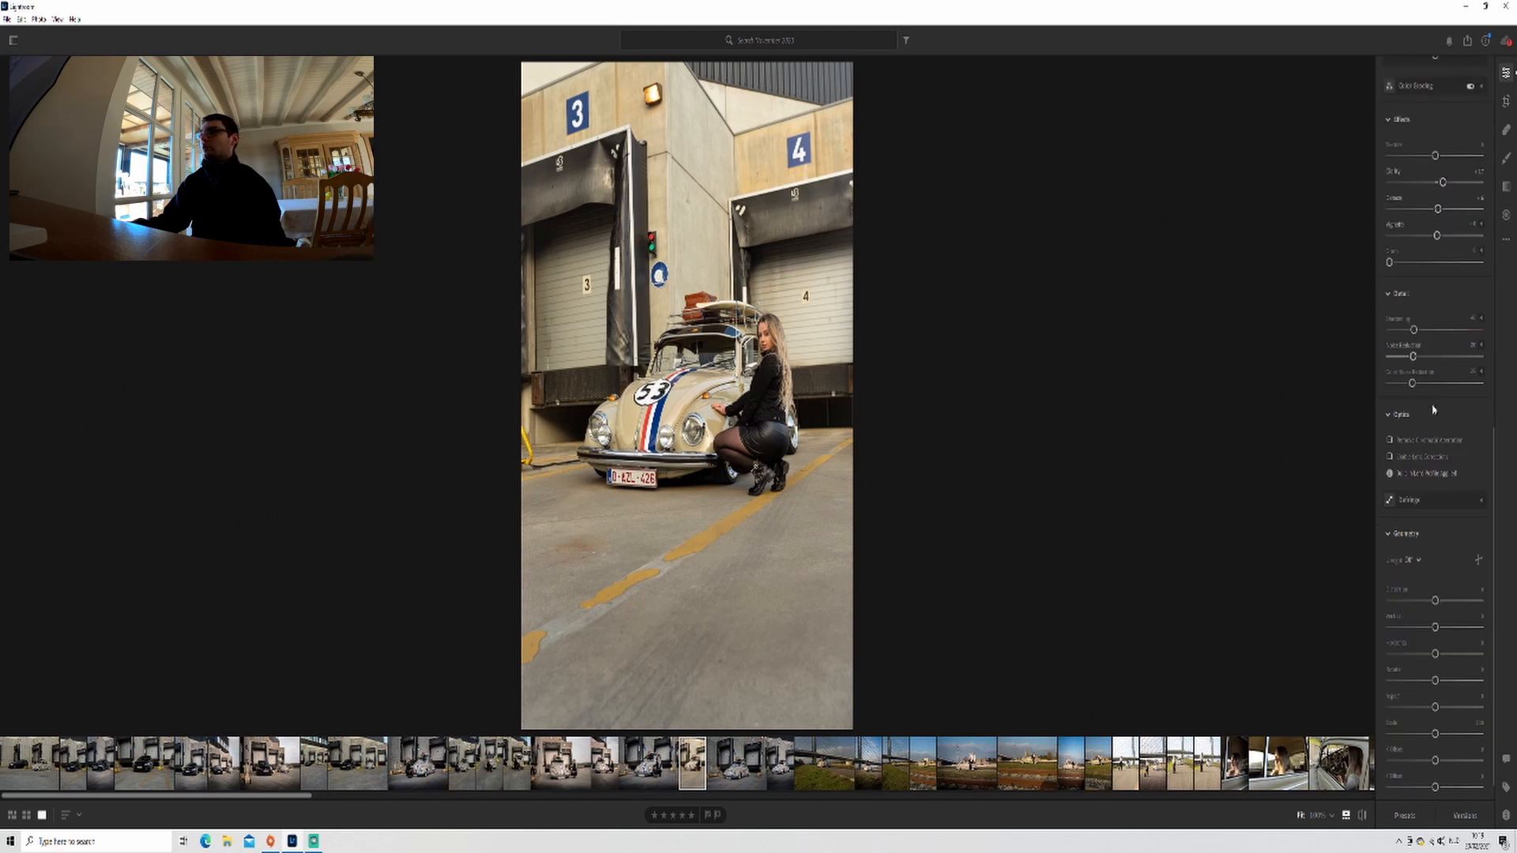
click(1389, 443)
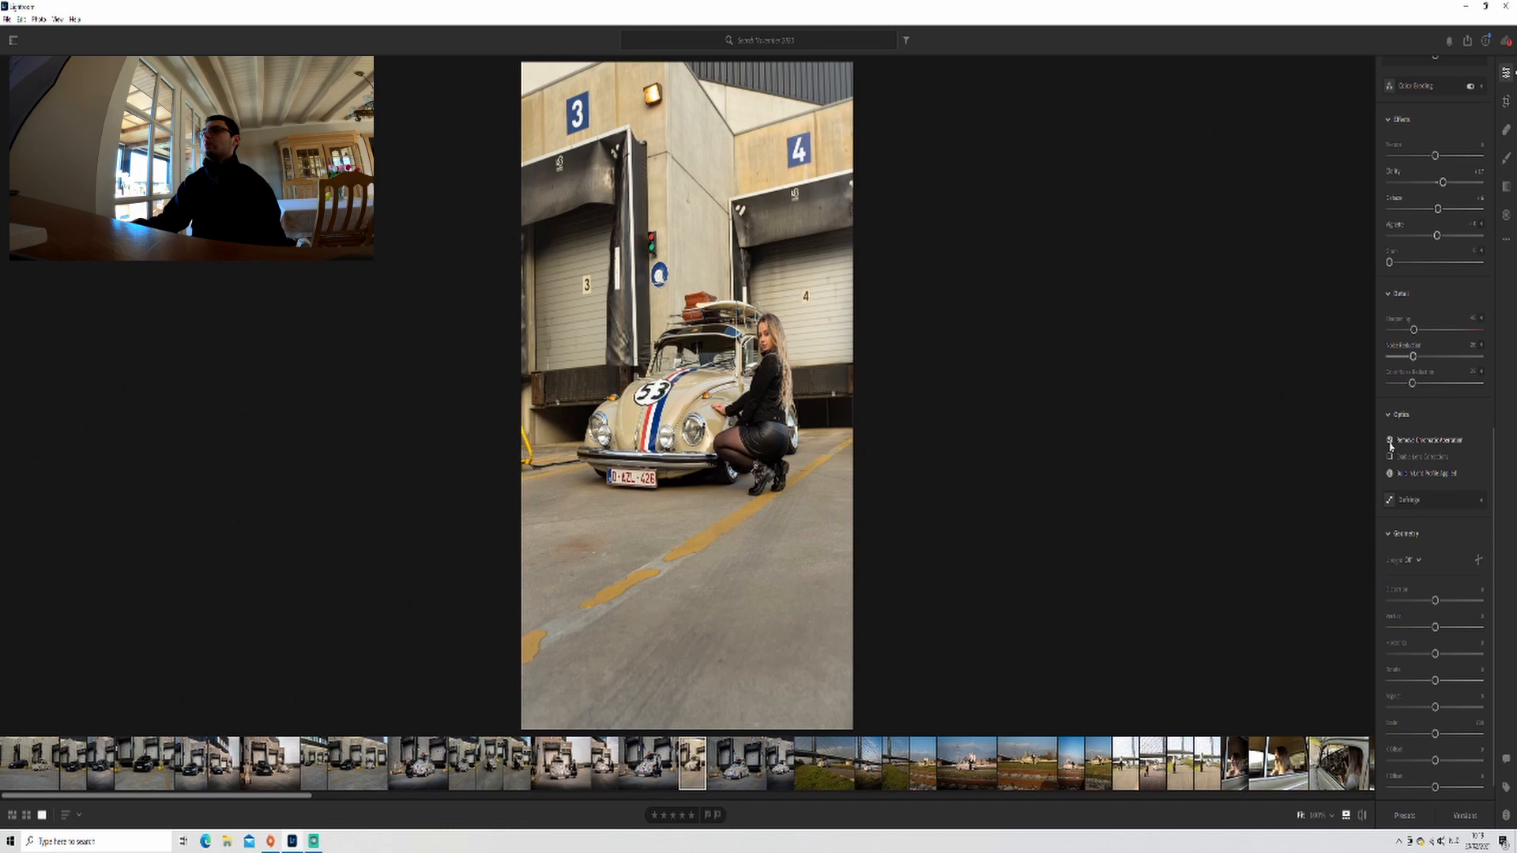
click(1389, 462)
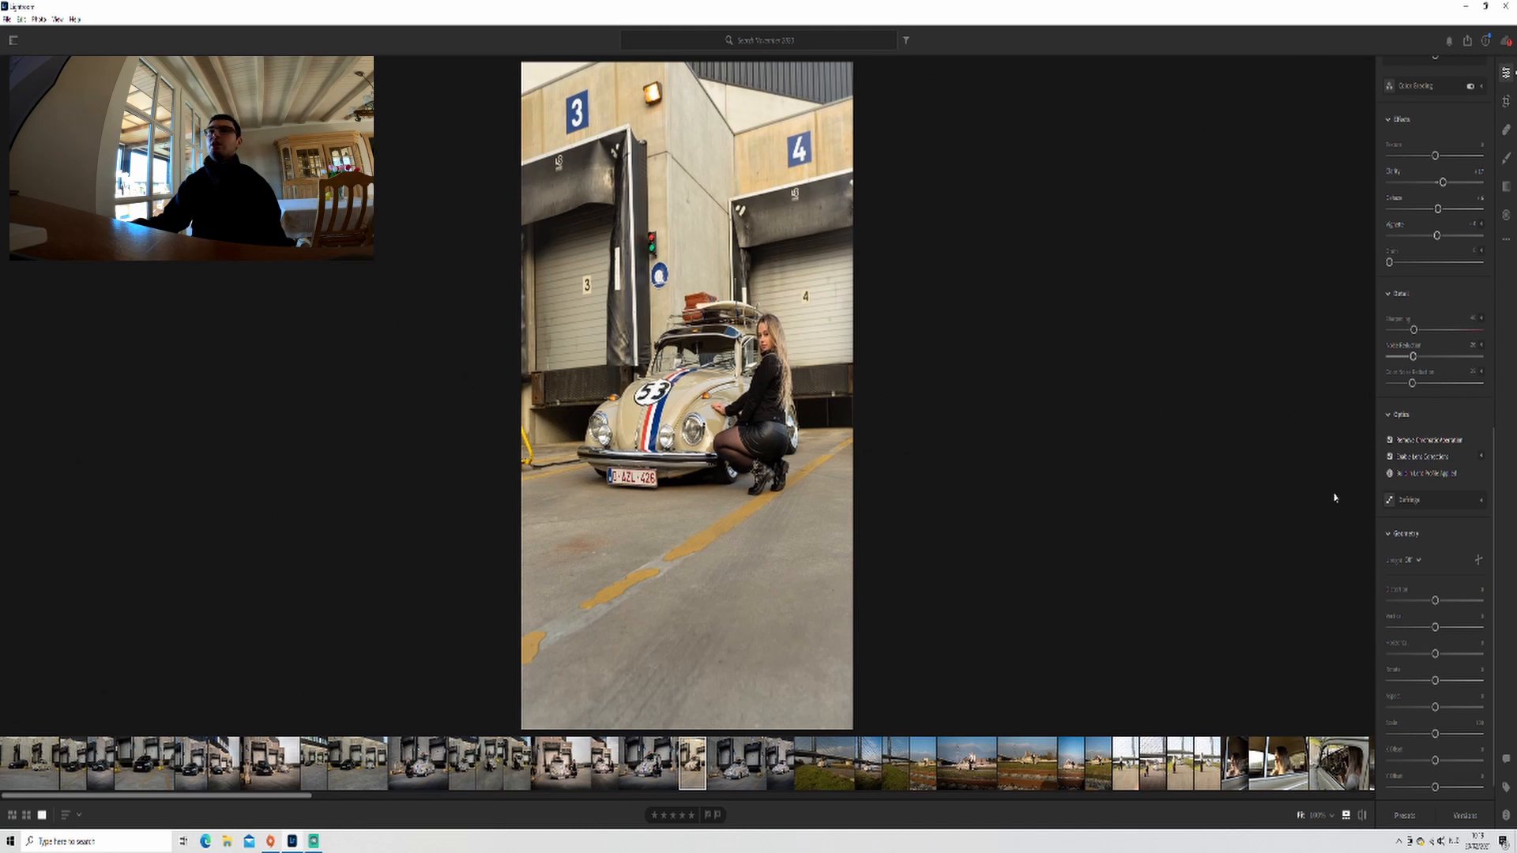
Step: Add a linear gradient rising from the lower part of the floor to the car, and darken its Exposure
scroll(1408, 444, down, 1)
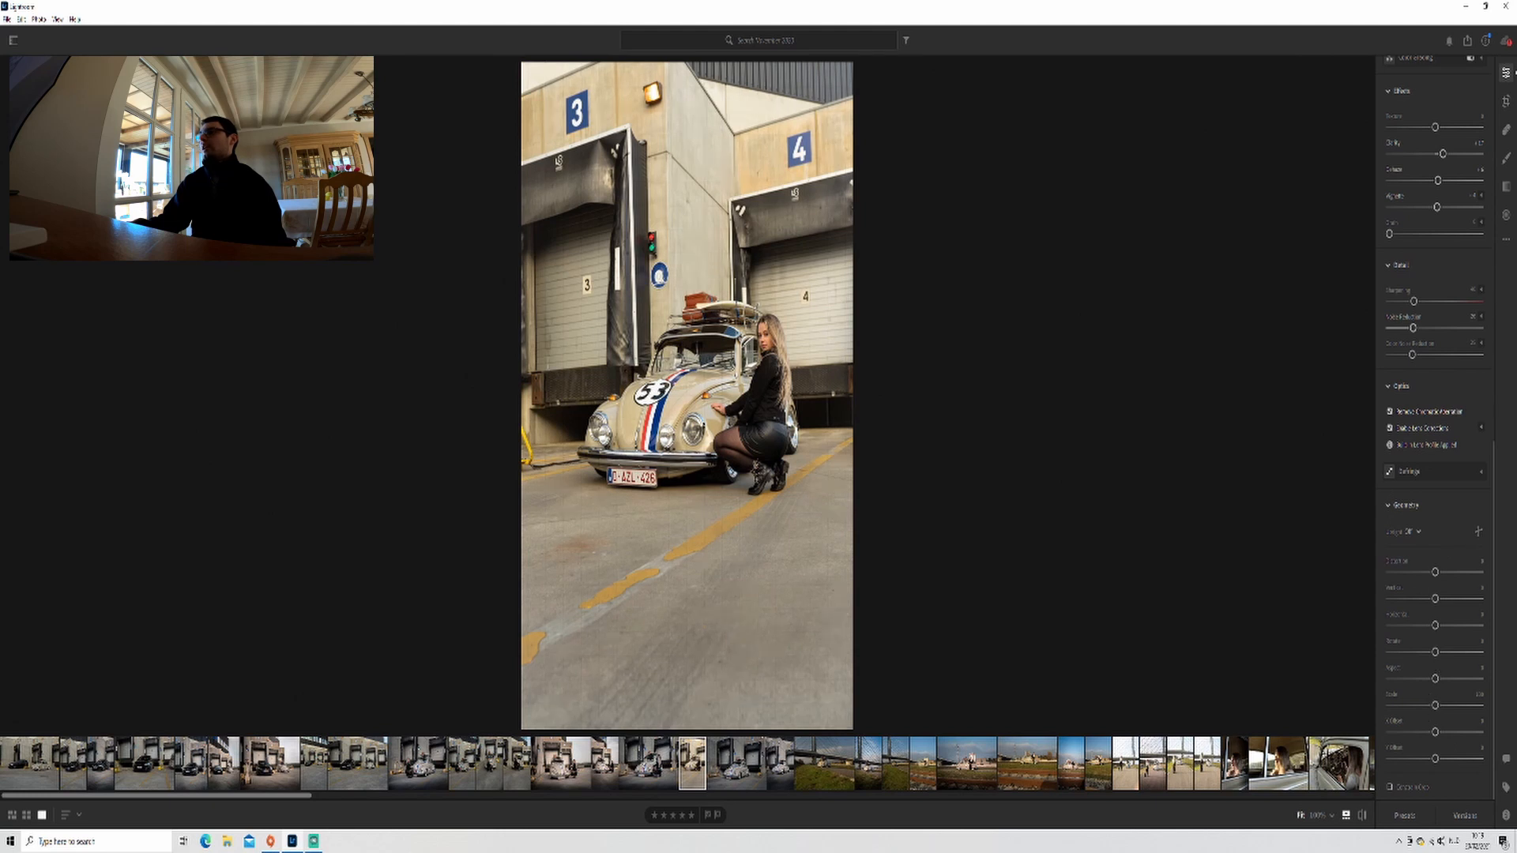
scroll(1452, 247, up, 10)
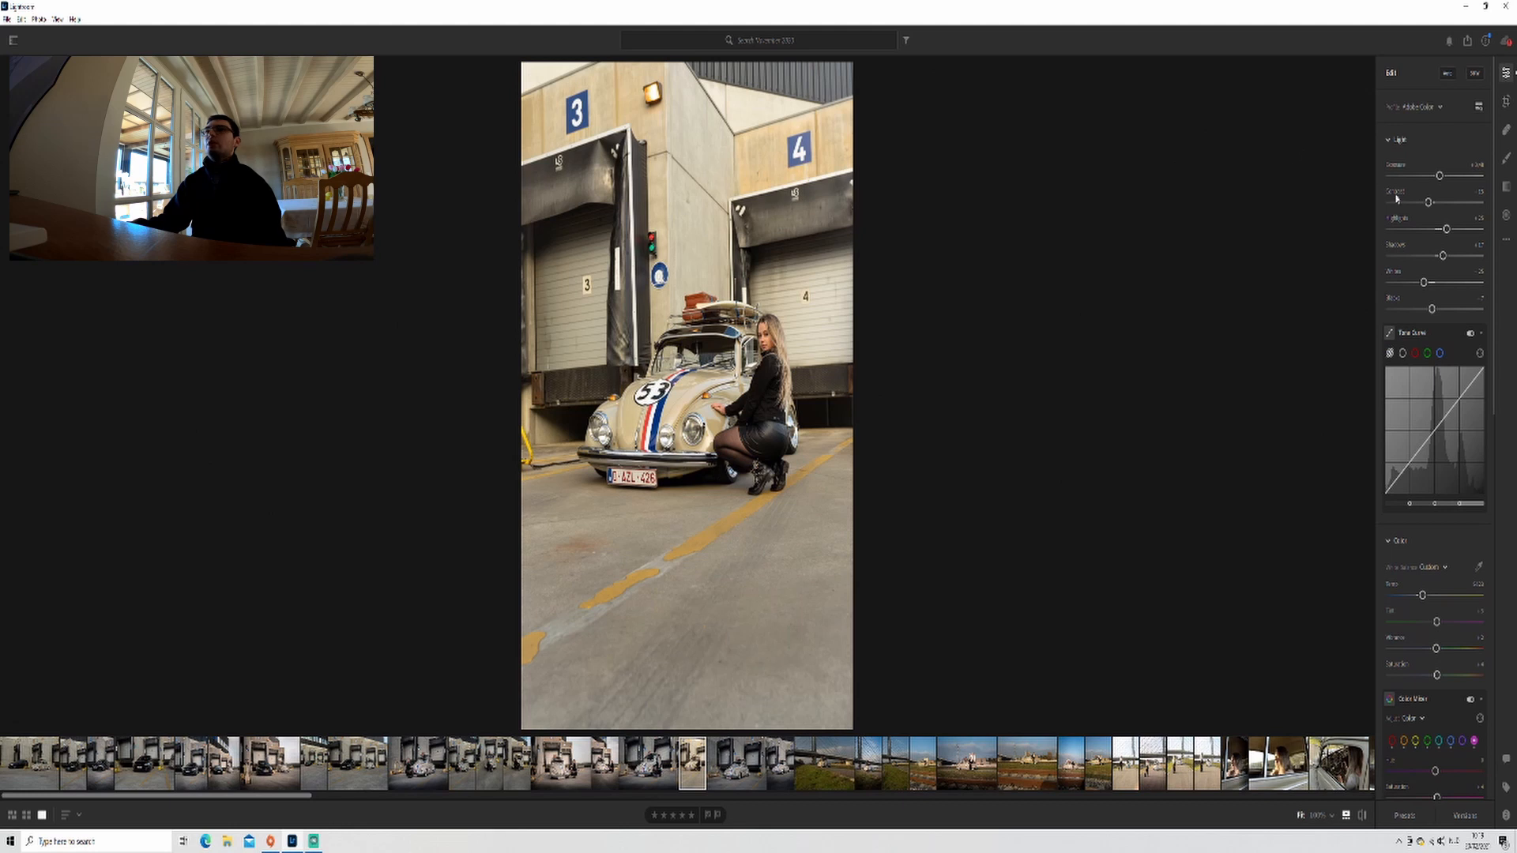
click(1506, 187)
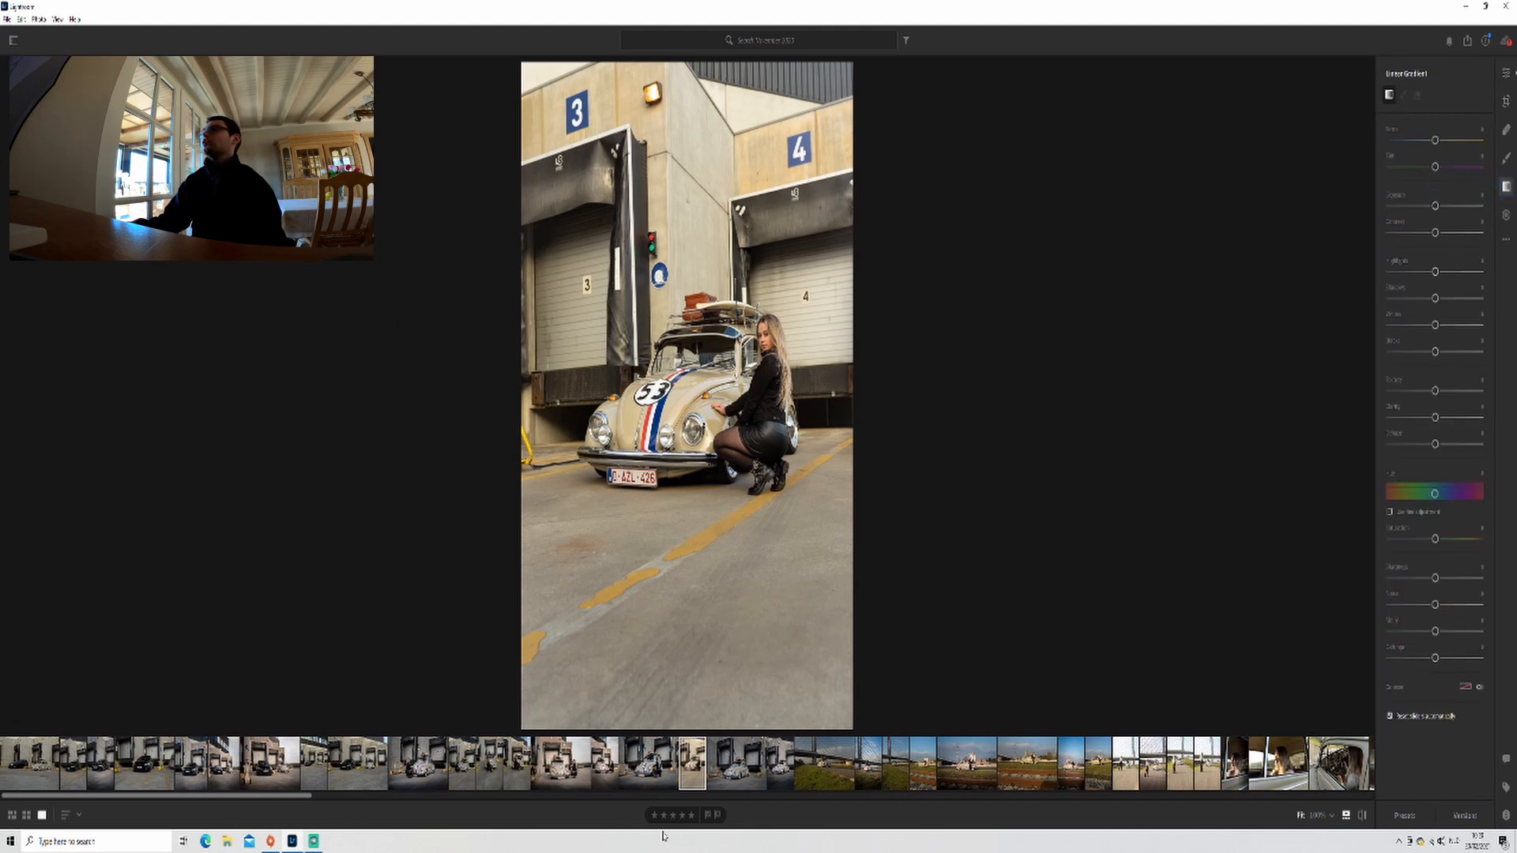
mouse_move(653, 677)
mouse_down()
mouse_move(657, 590)
mouse_move(702, 487)
mouse_move(685, 455)
mouse_move(659, 464)
mouse_move(677, 434)
mouse_up()
drag(1435, 232, 1419, 226)
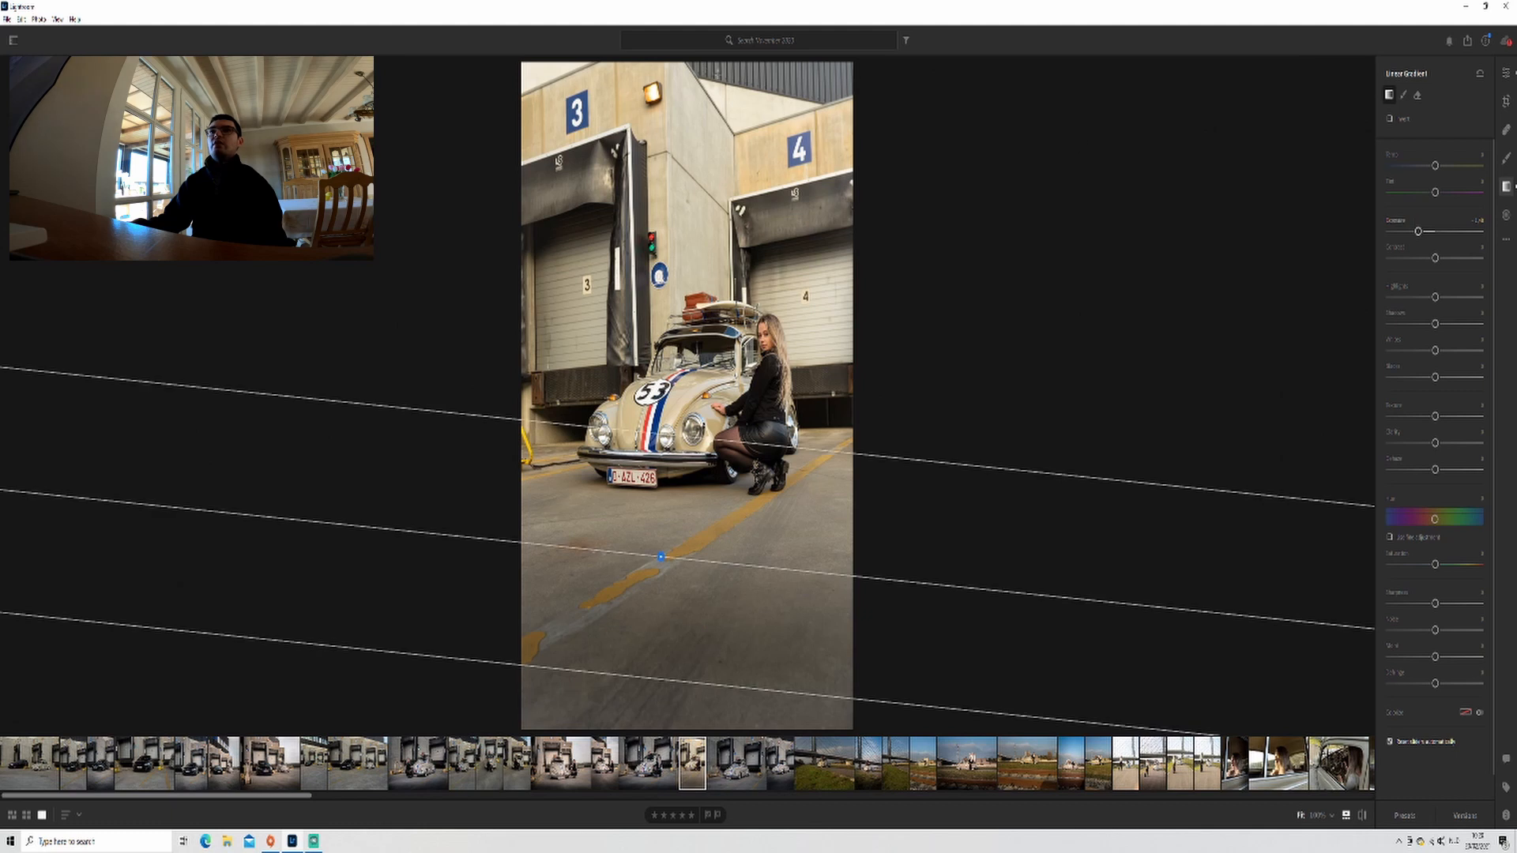
Step: Add a diagonal linear gradient from the photo's upper-left corner, slightly raise its Exposure and Highlights, and shift it towards the wall between the doors
click(1505, 74)
click(1505, 186)
drag(523, 65, 706, 290)
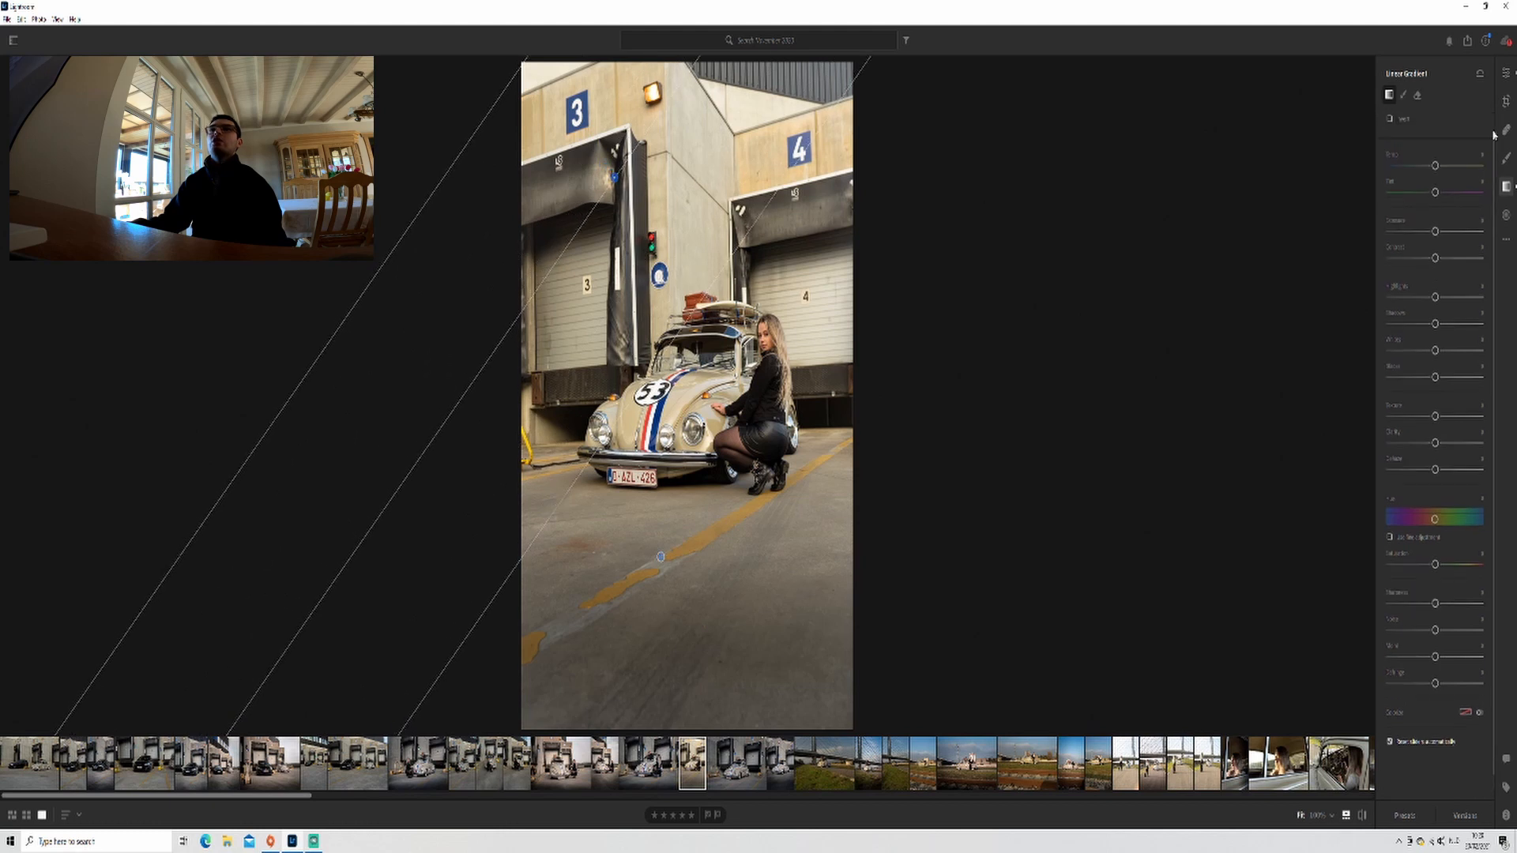
drag(1435, 232, 1443, 233)
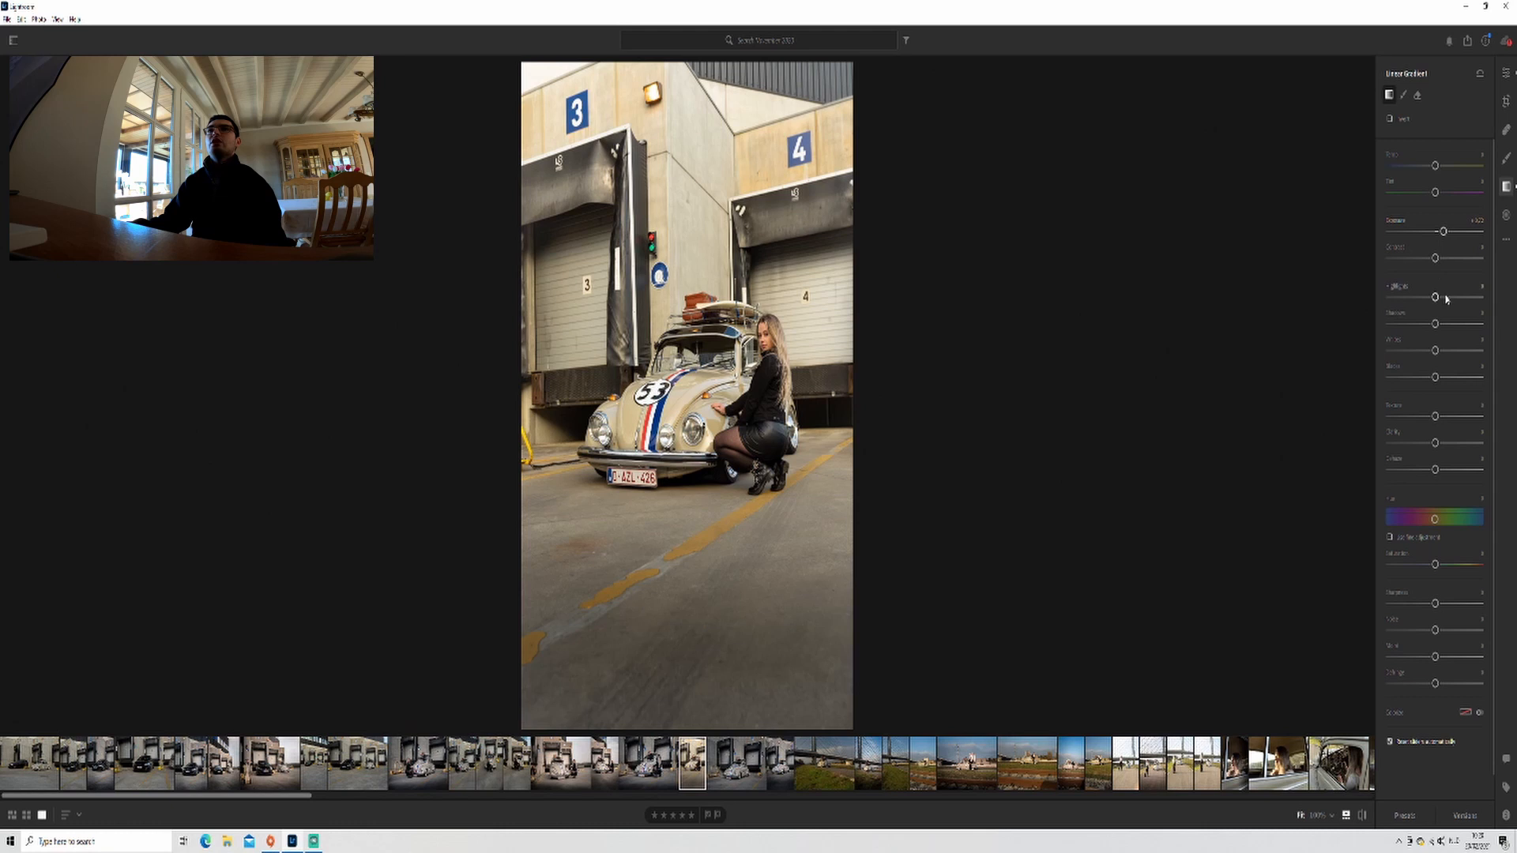
mouse_move(1436, 298)
mouse_down()
mouse_move(1466, 298)
mouse_move(1444, 297)
mouse_up()
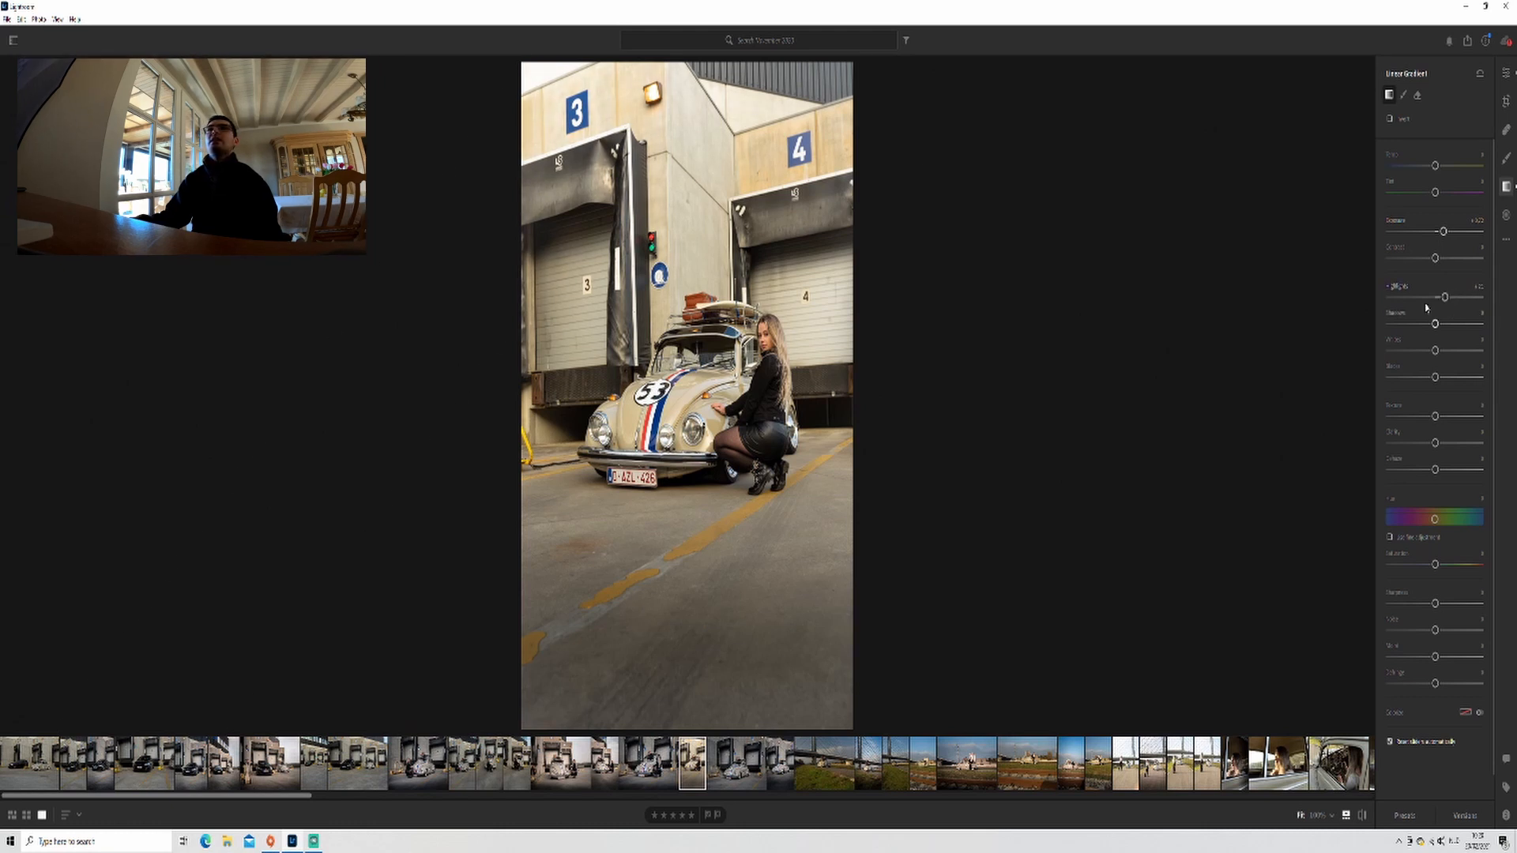
drag(614, 177, 667, 240)
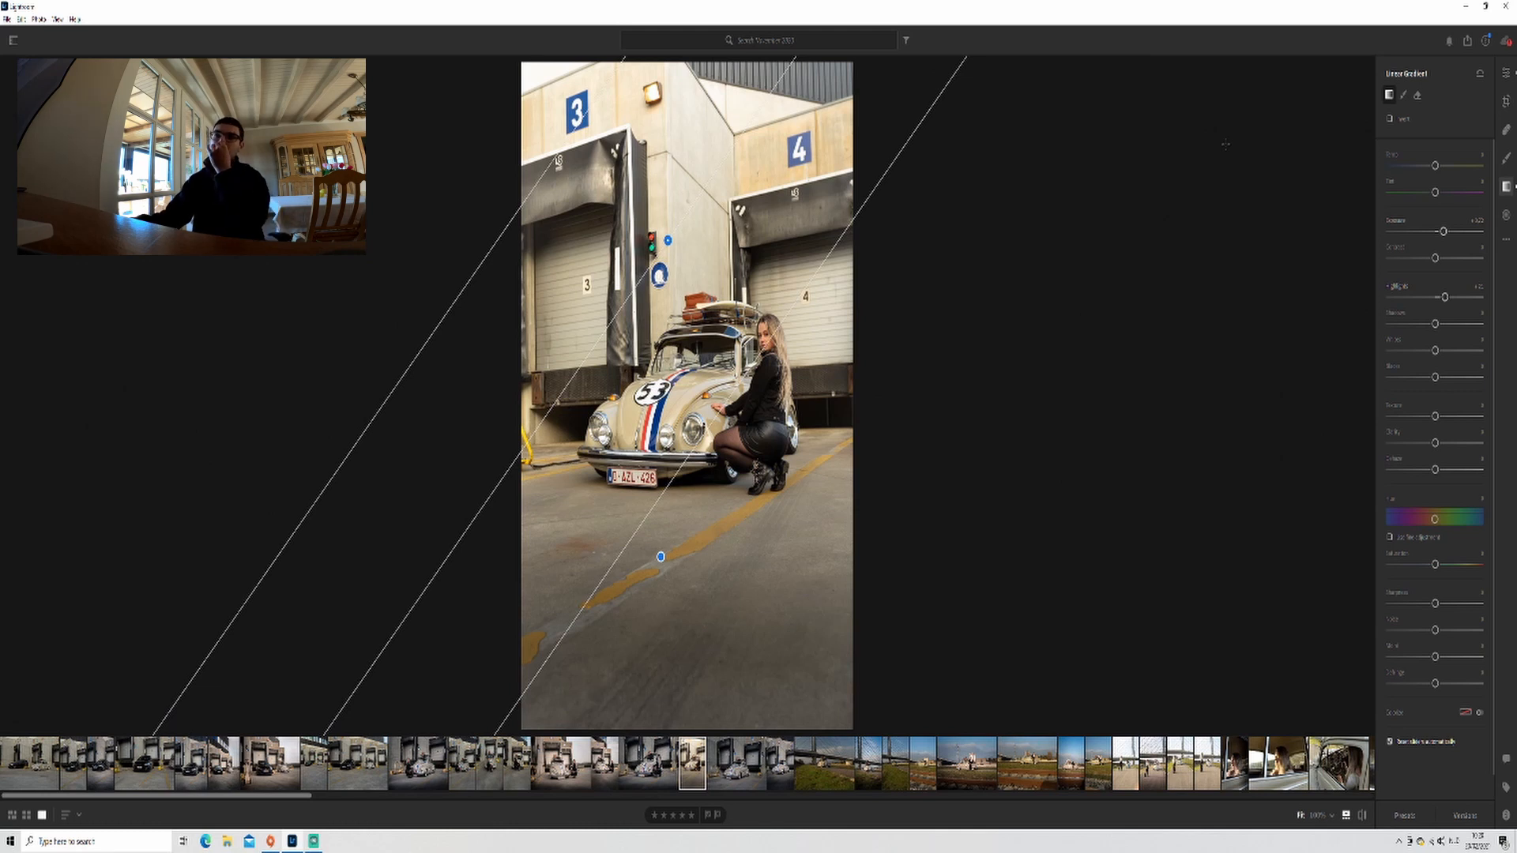
click(1506, 72)
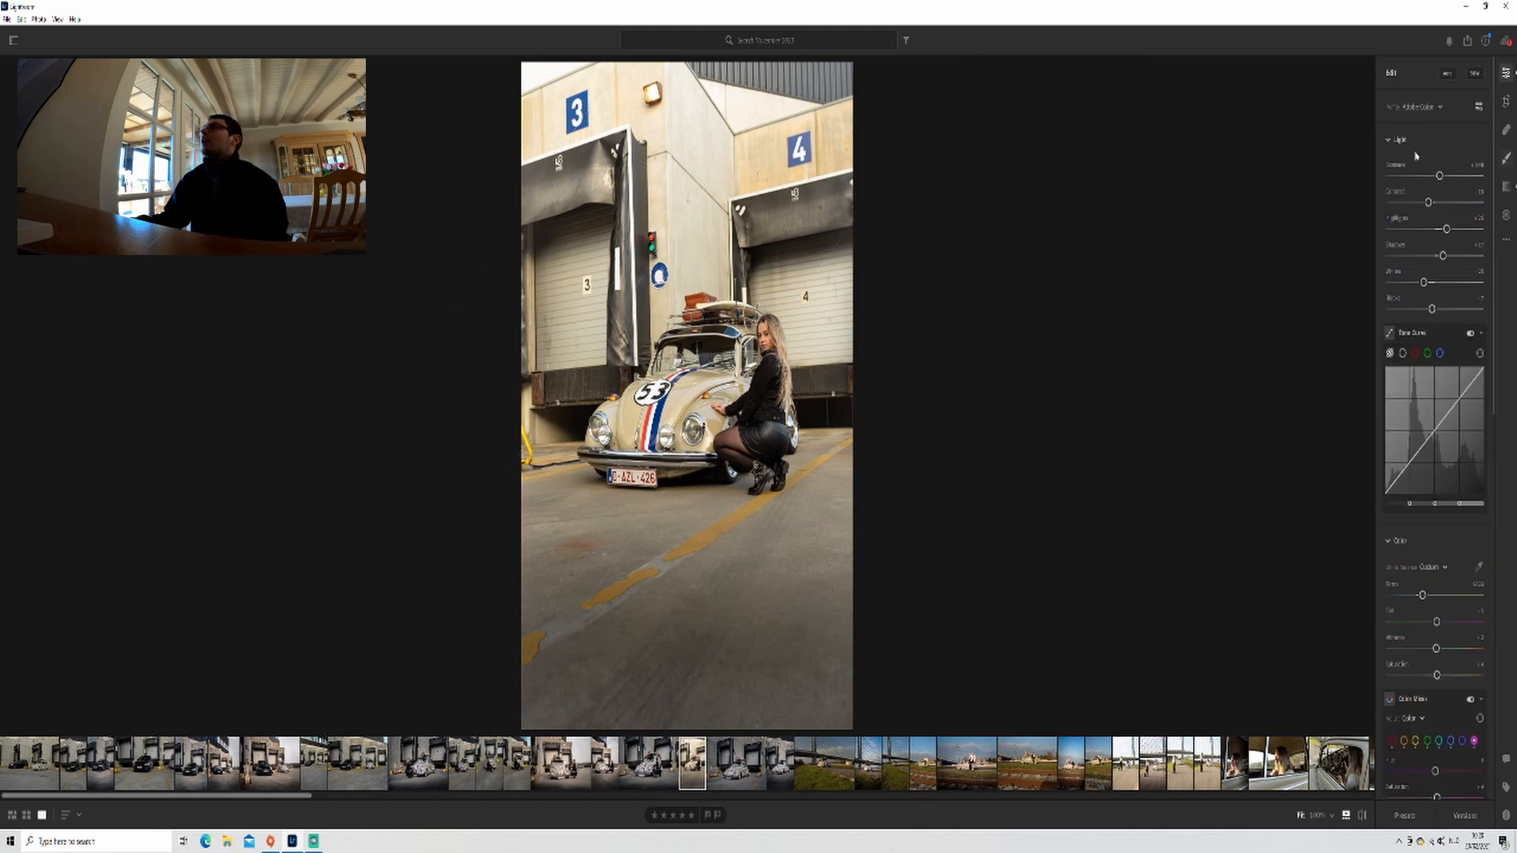
Step: Remove the small orange speck from the dark floor below the dashed yellow line using a small Healing Brush
click(705, 631)
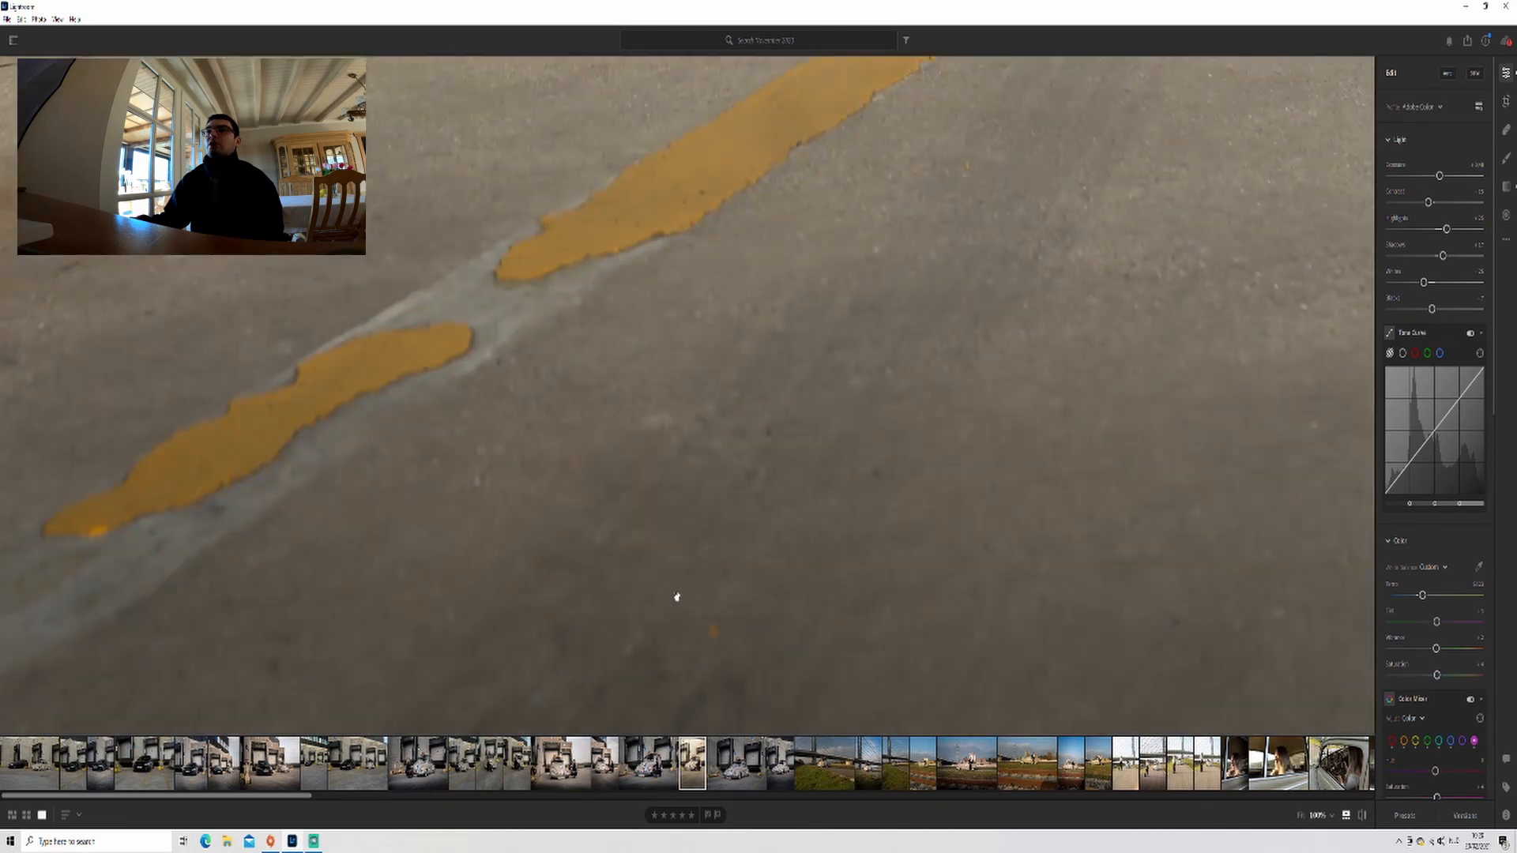
drag(714, 632, 633, 405)
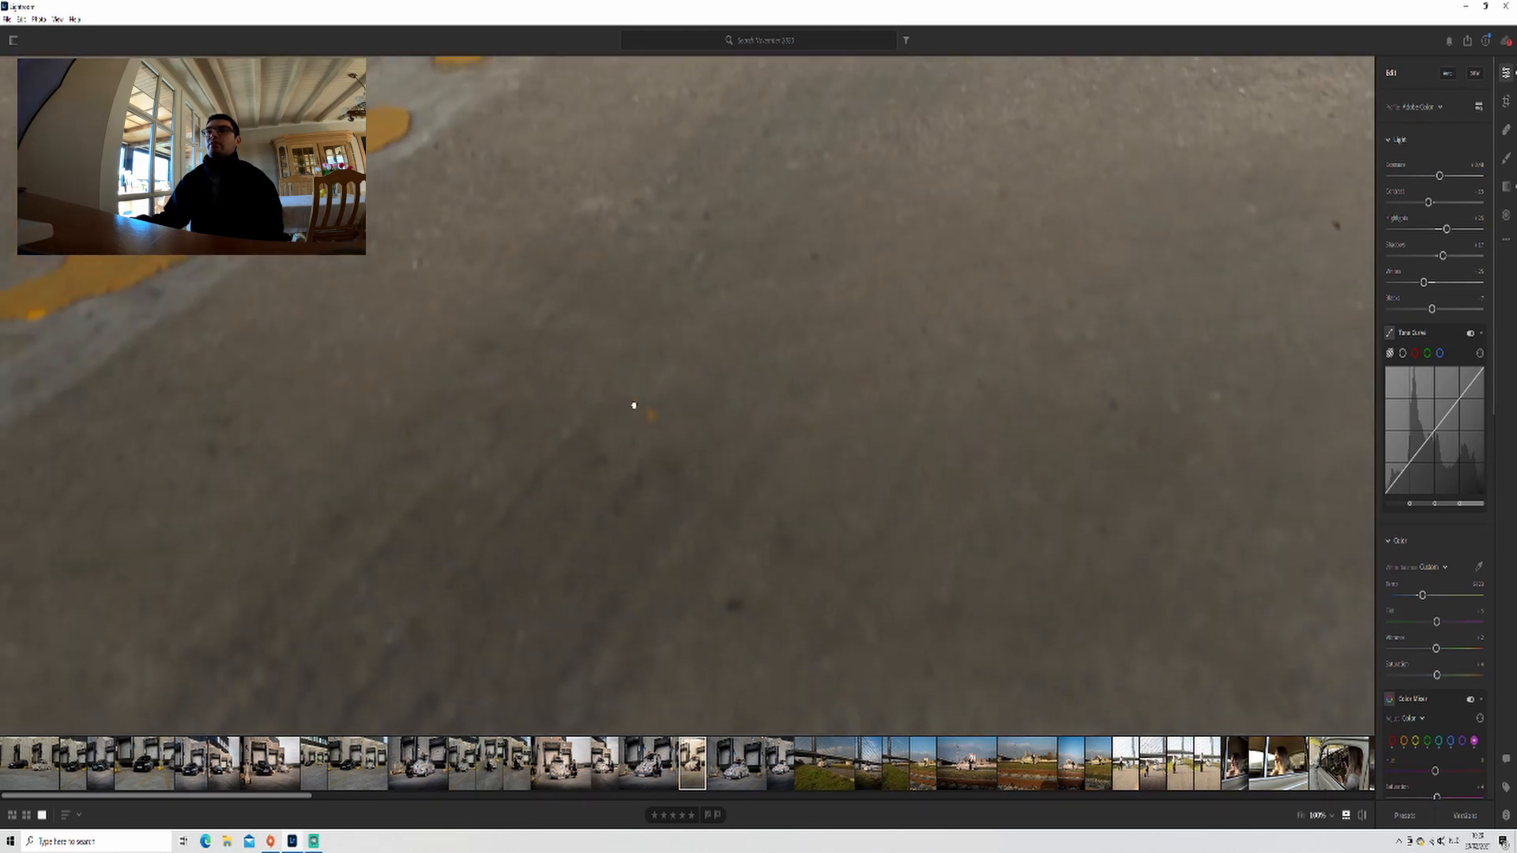
click(633, 406)
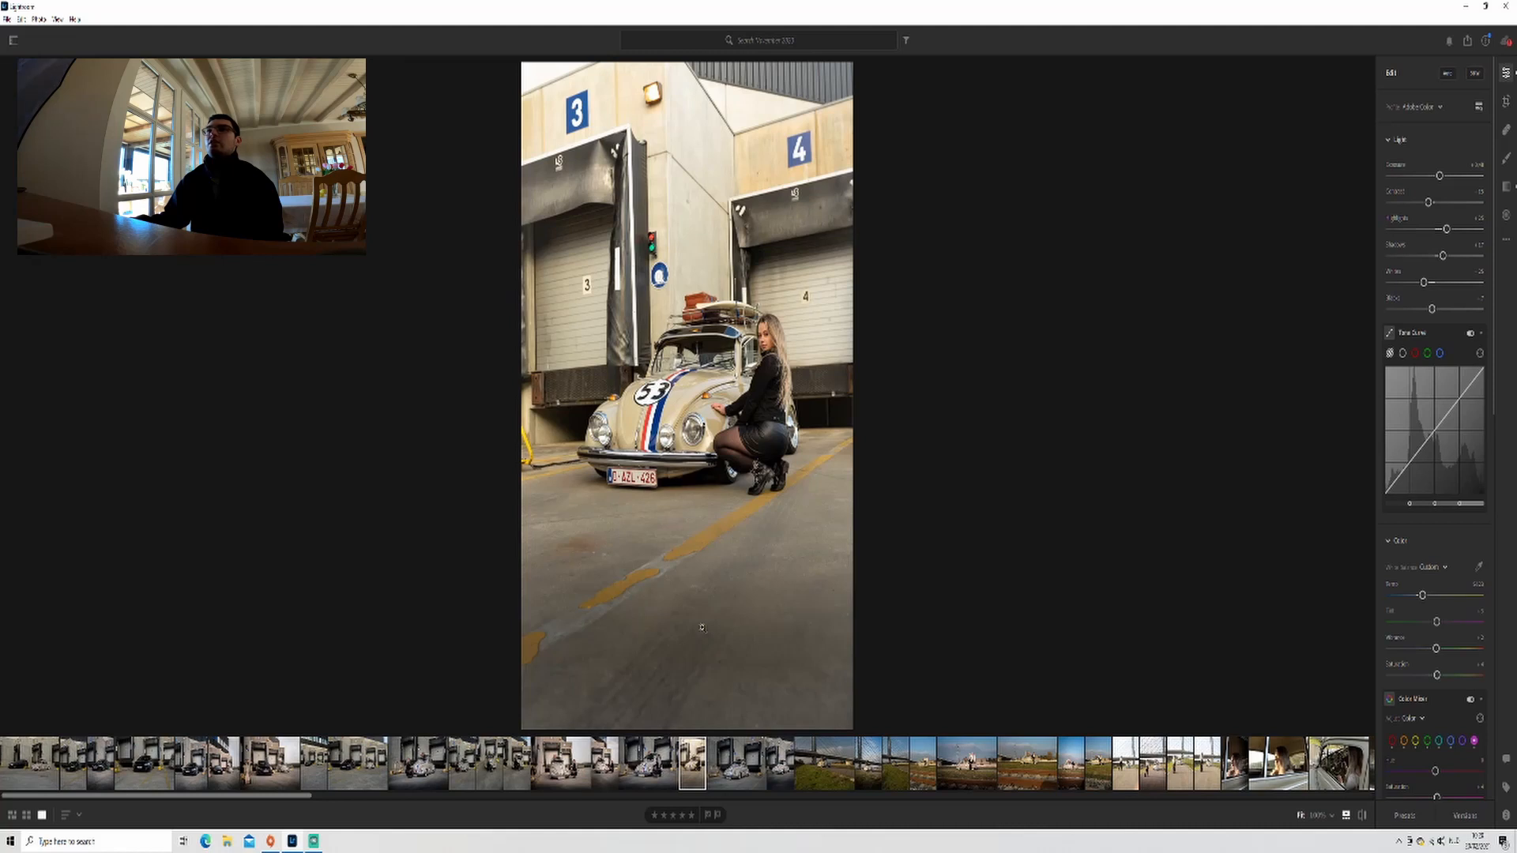
click(702, 628)
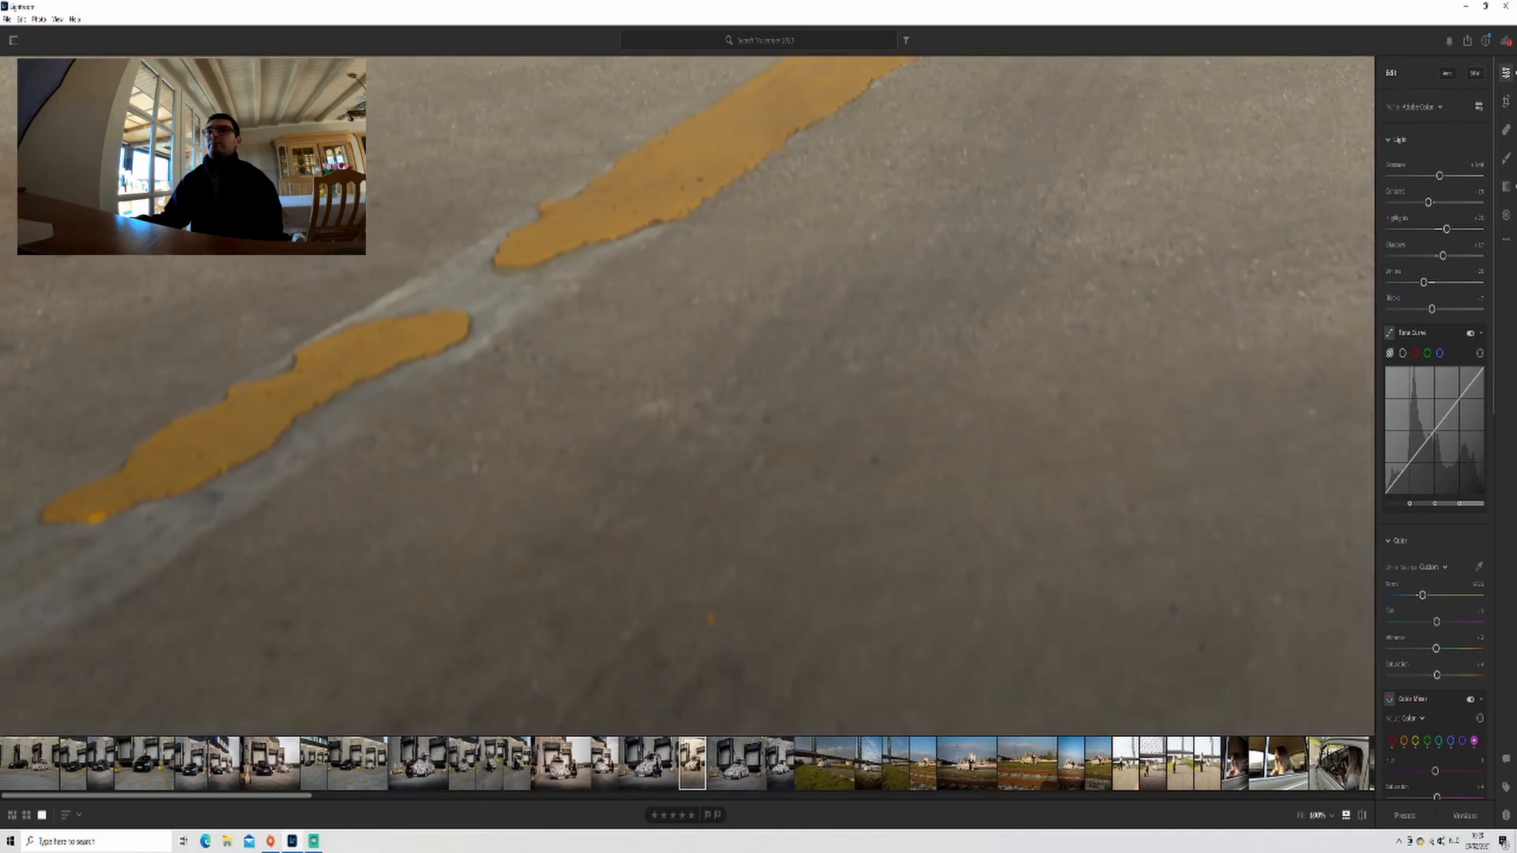
click(1504, 132)
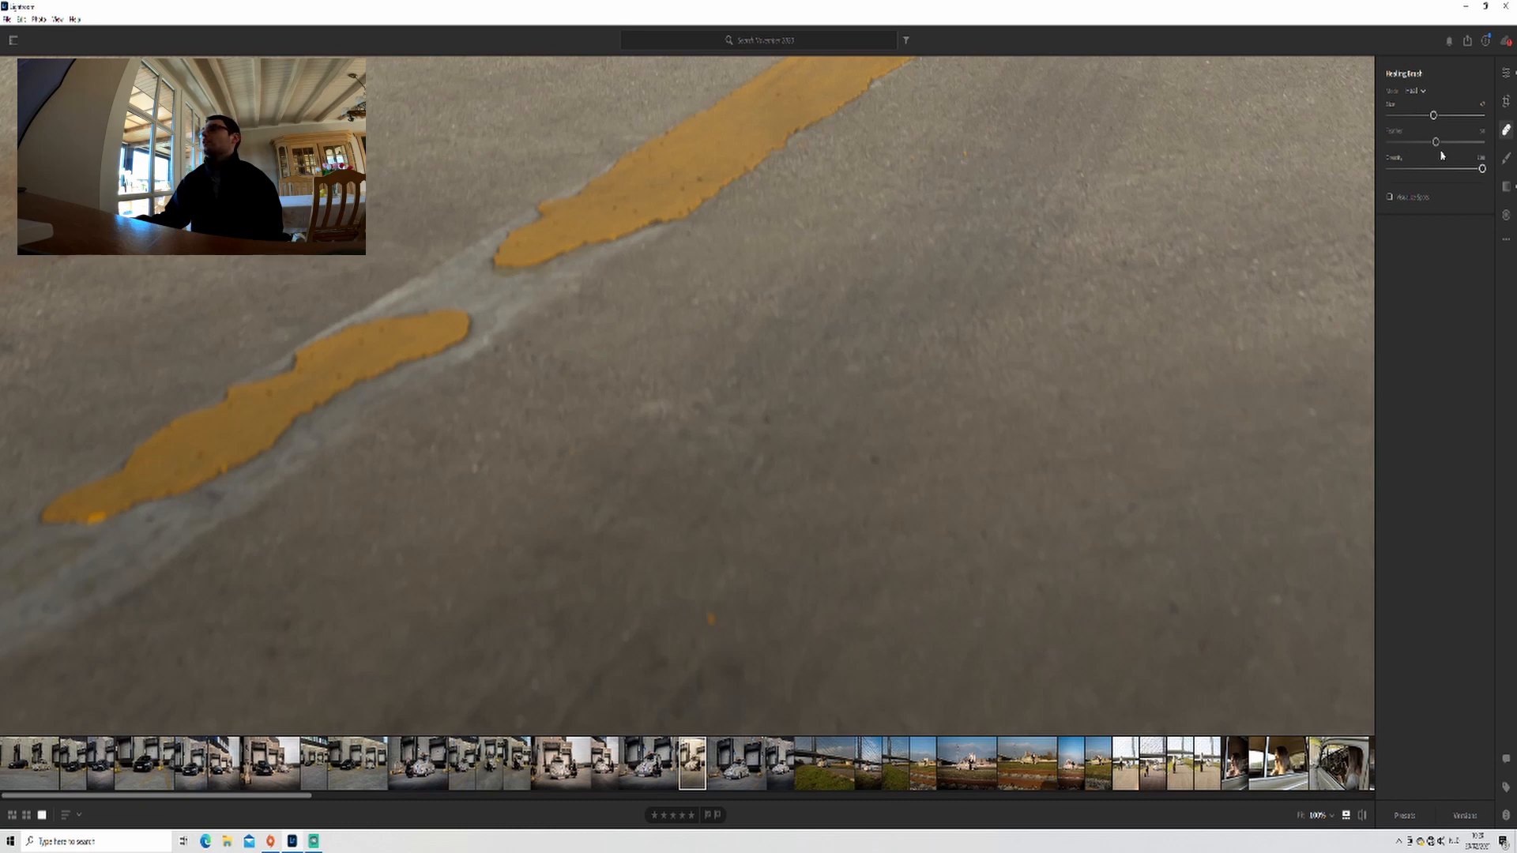
scroll(716, 548, down, 4)
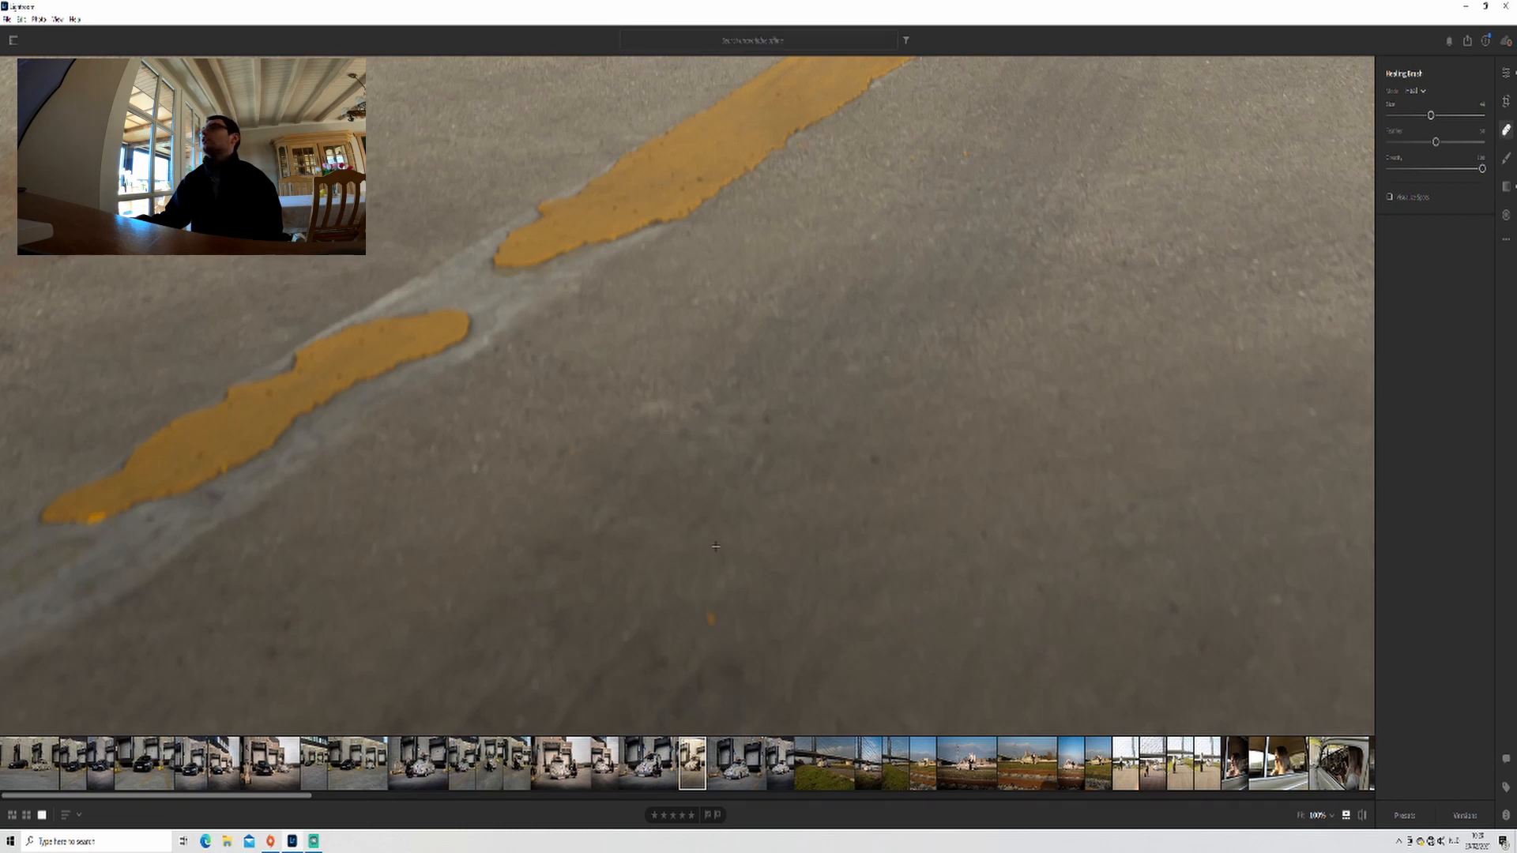
drag(1428, 115, 1396, 116)
click(711, 619)
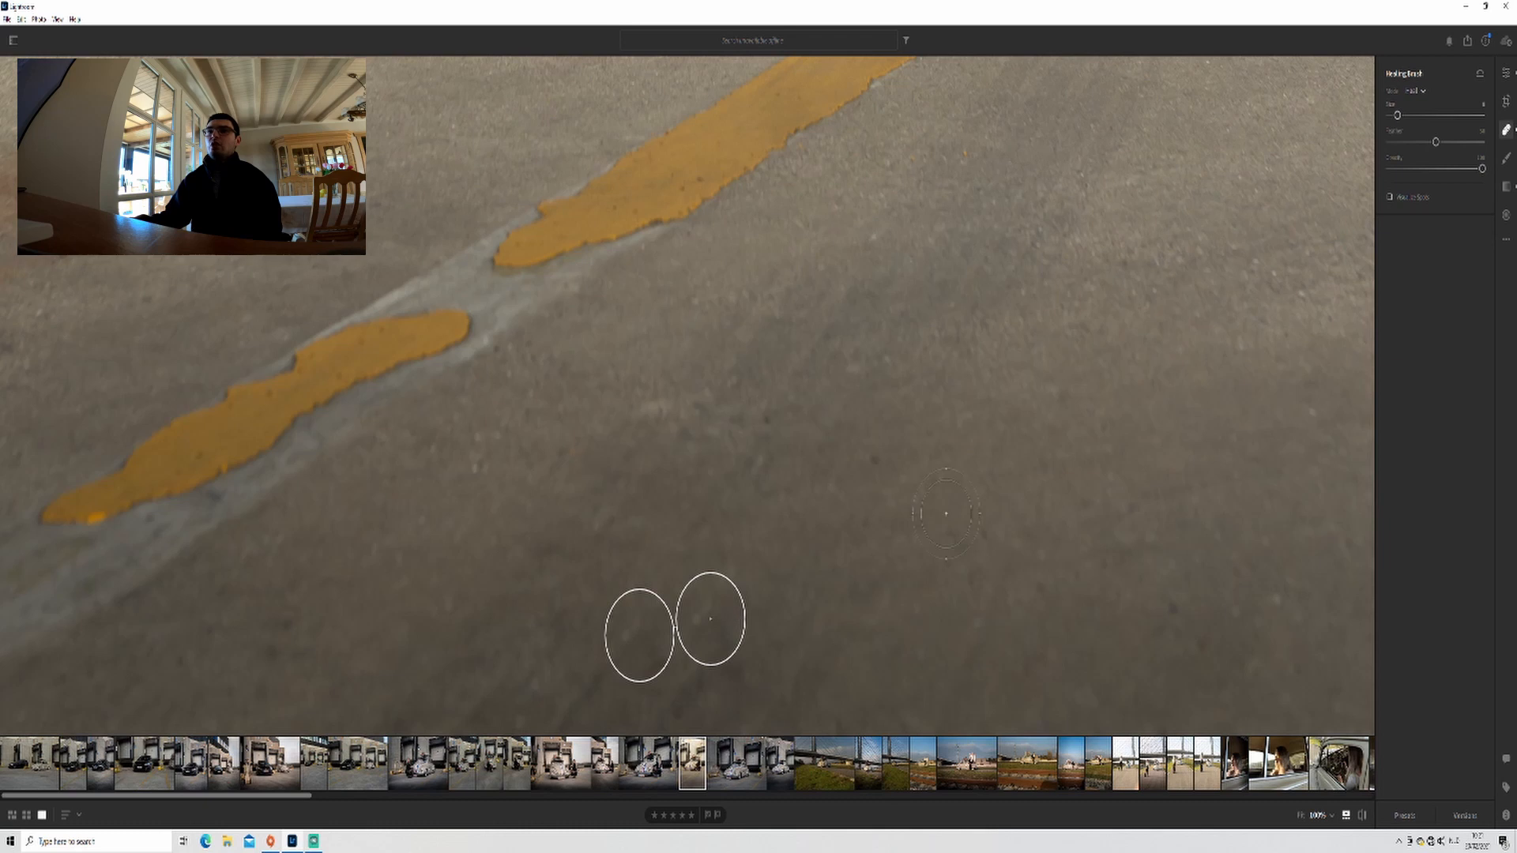
key(e)
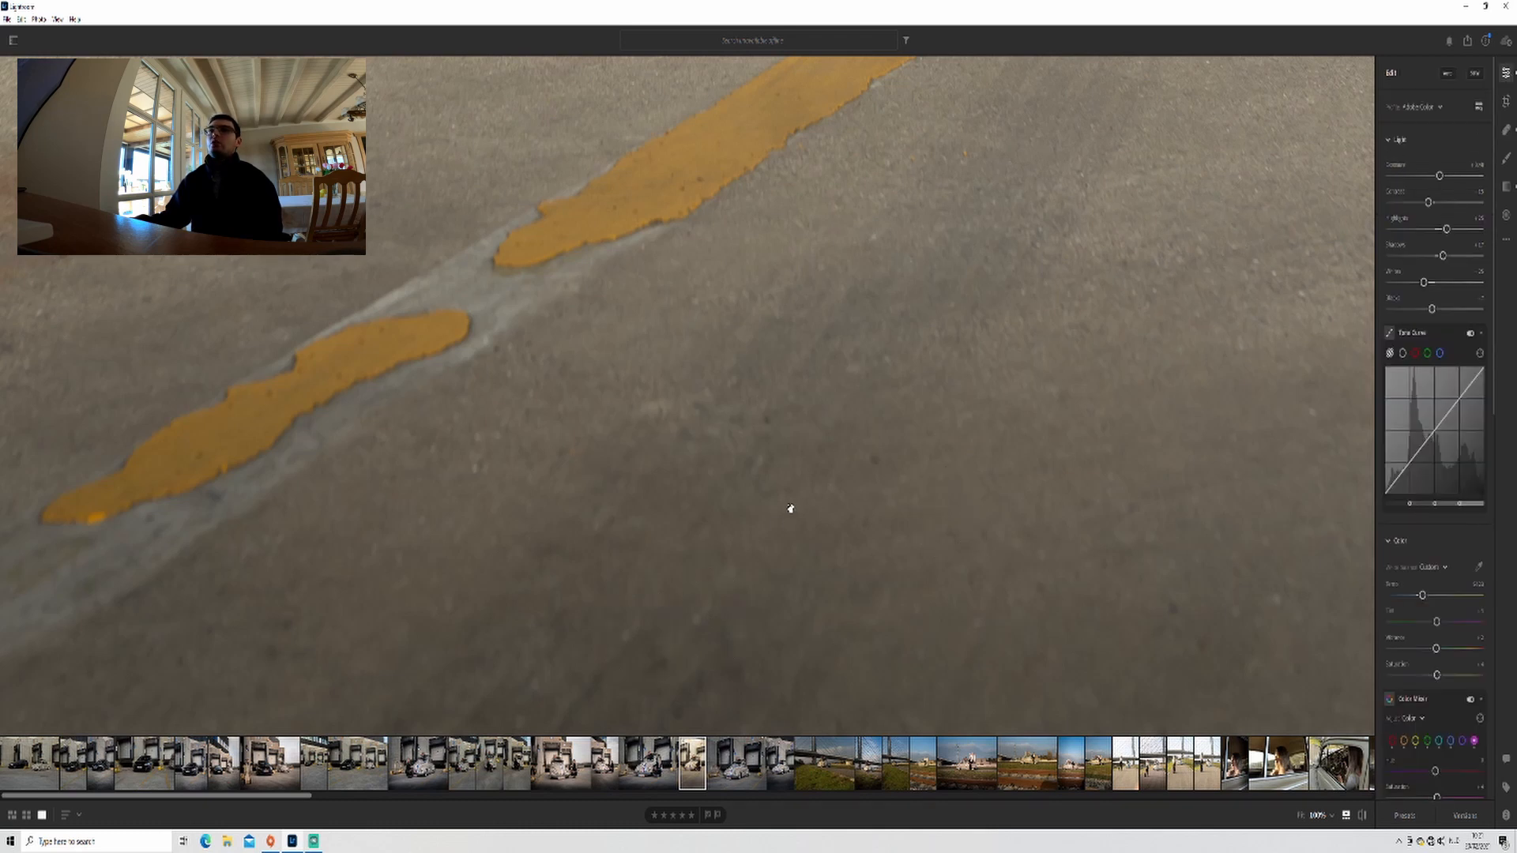
click(741, 553)
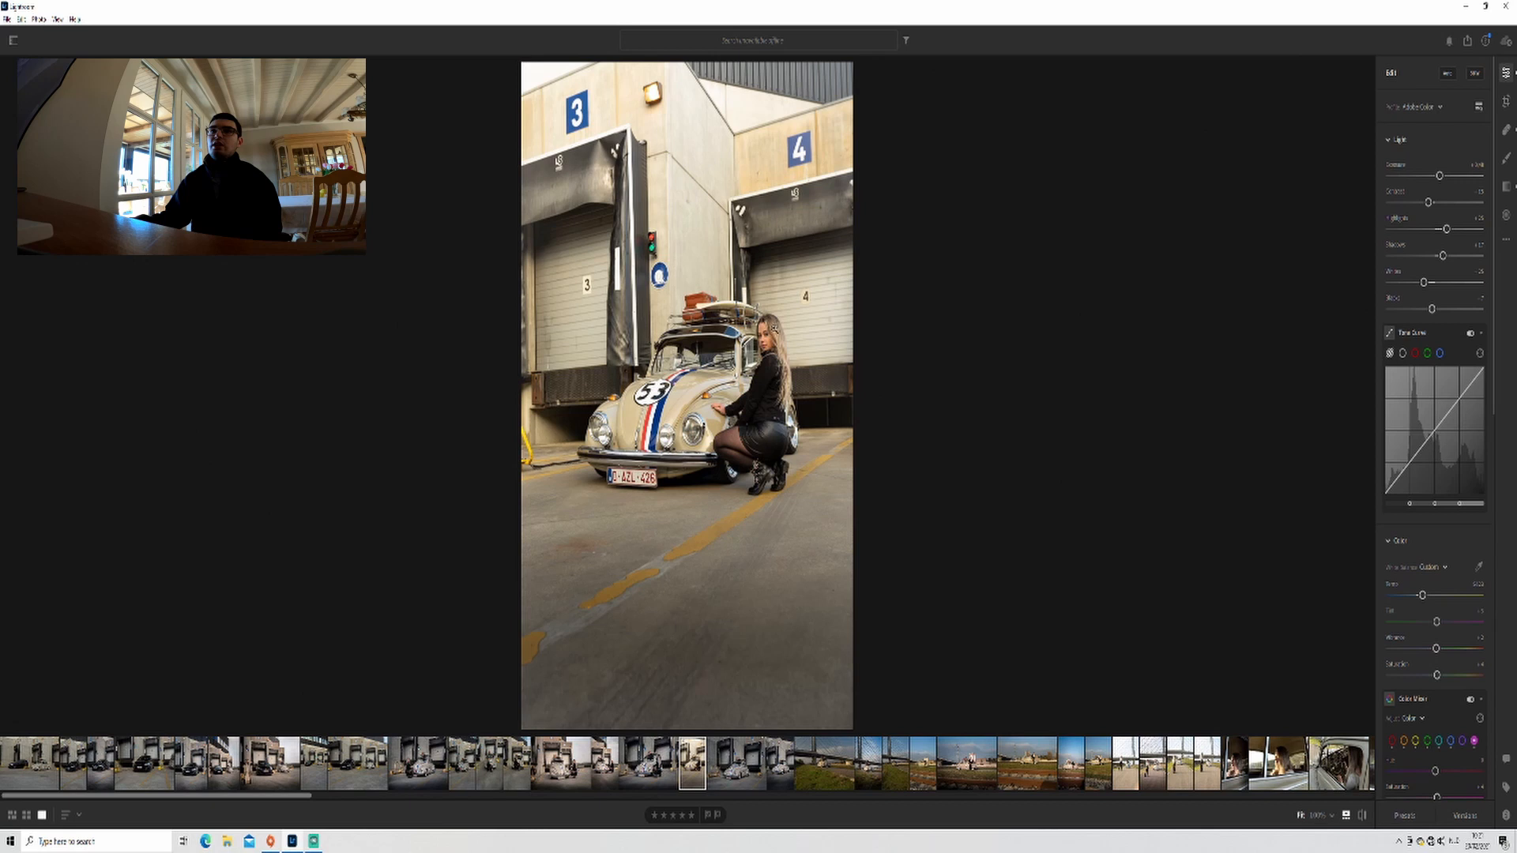
Step: Heal the blemish on the woman's forehead with a very small Healing Brush, using clean skin higher on the forehead as the source
click(762, 332)
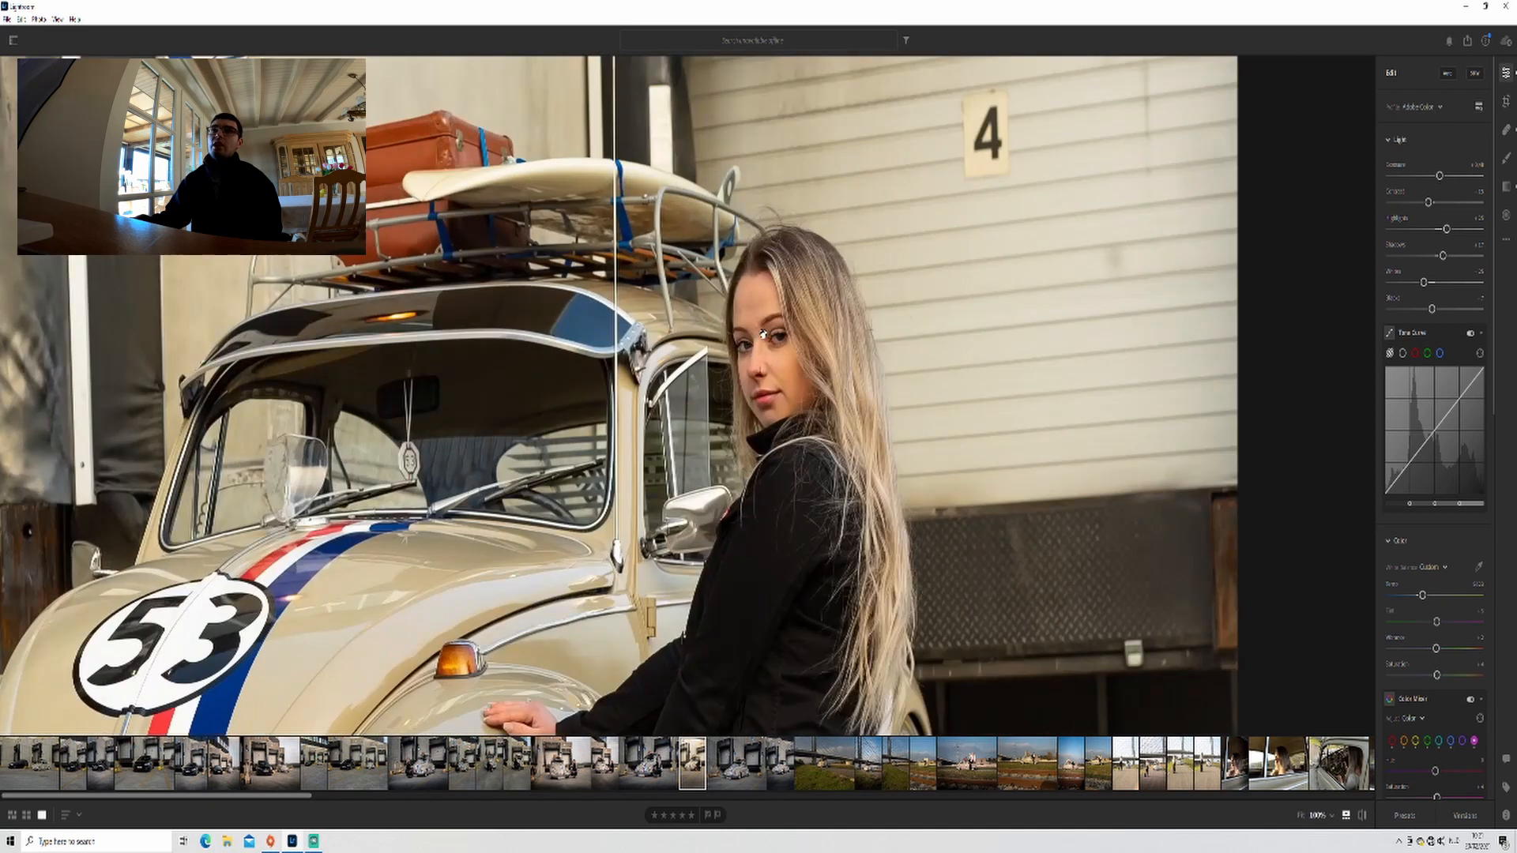
scroll(756, 329, up, 10)
scroll(756, 329, down, 10)
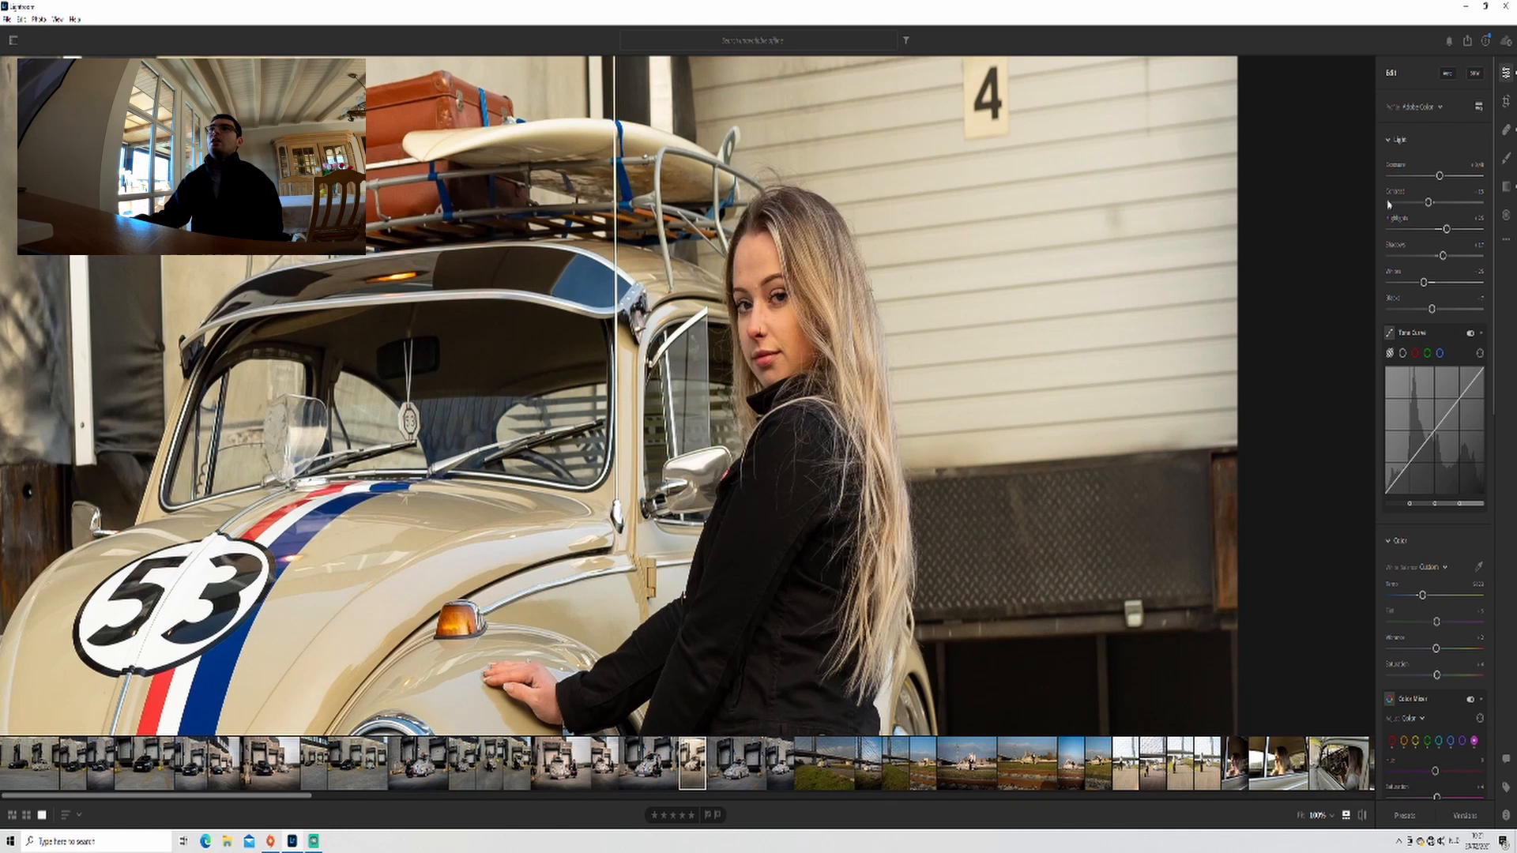
click(1507, 131)
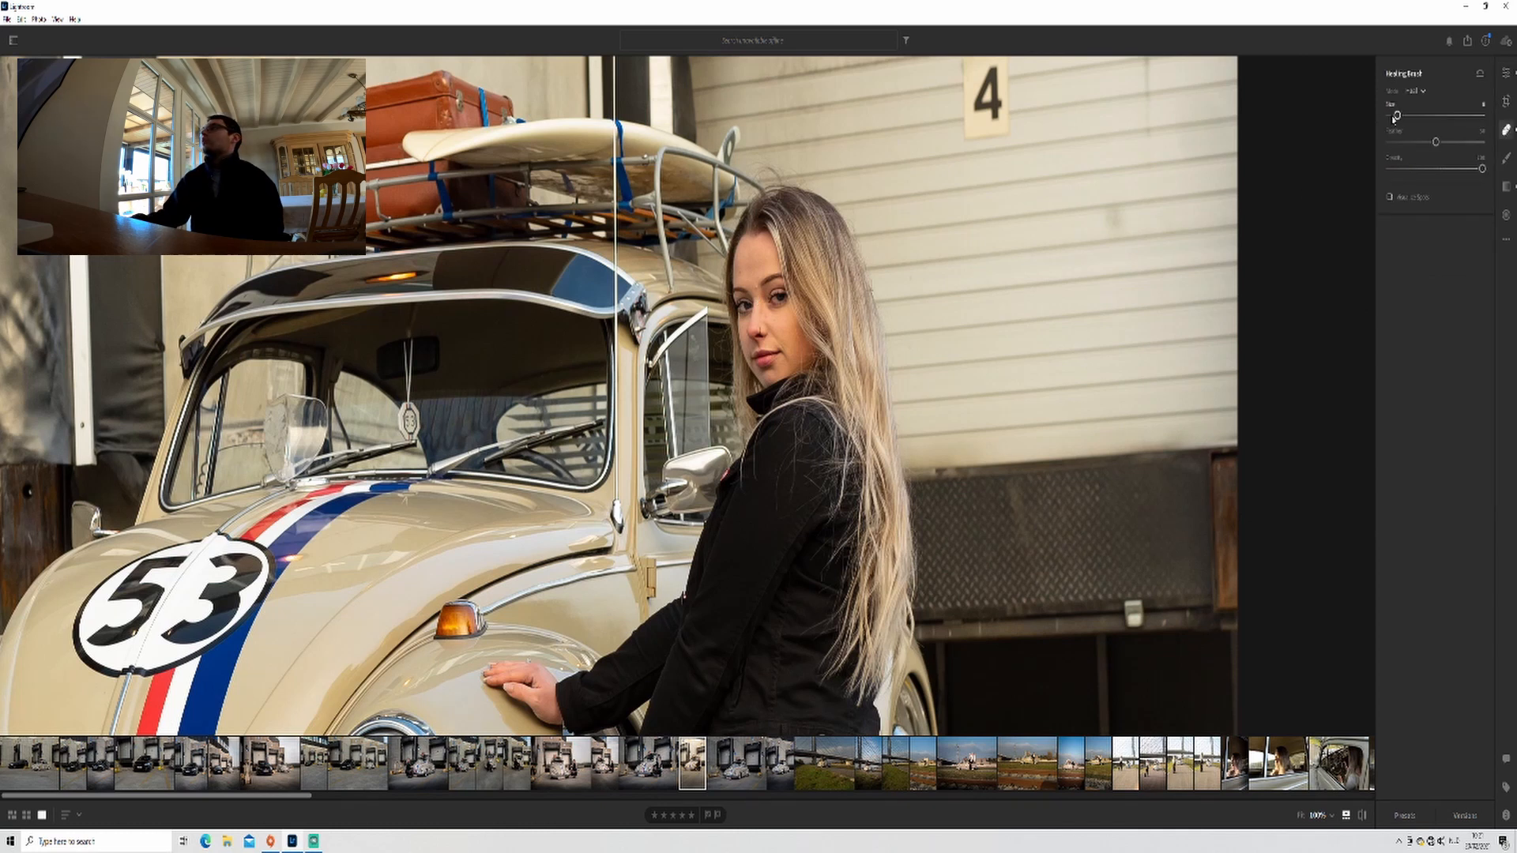
drag(1397, 117, 1391, 115)
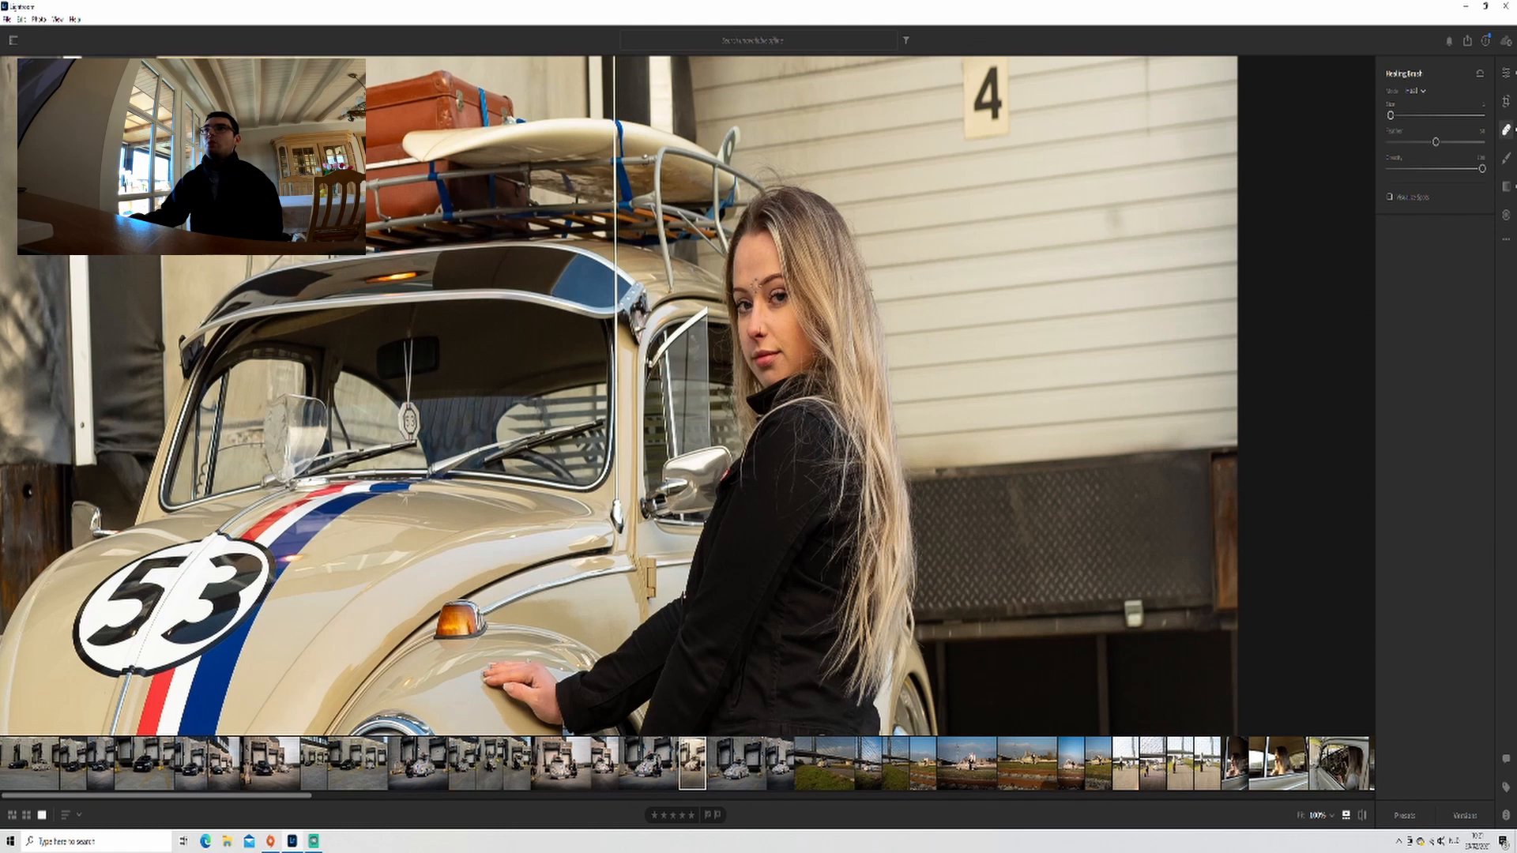
click(754, 286)
mouse_move(812, 353)
mouse_down()
mouse_move(796, 304)
mouse_move(754, 264)
mouse_move(765, 258)
mouse_up()
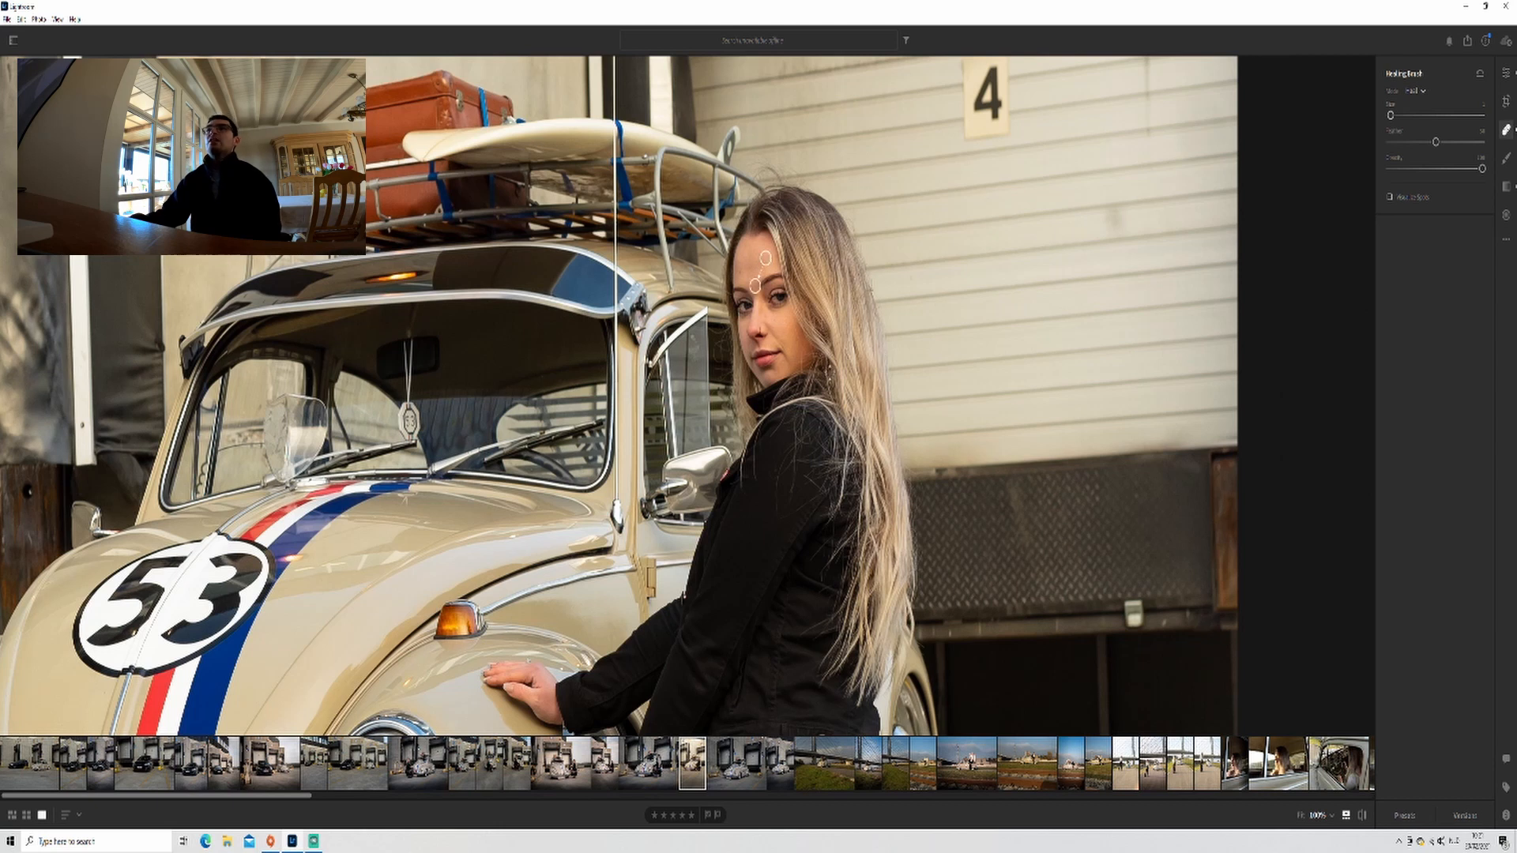
click(1505, 73)
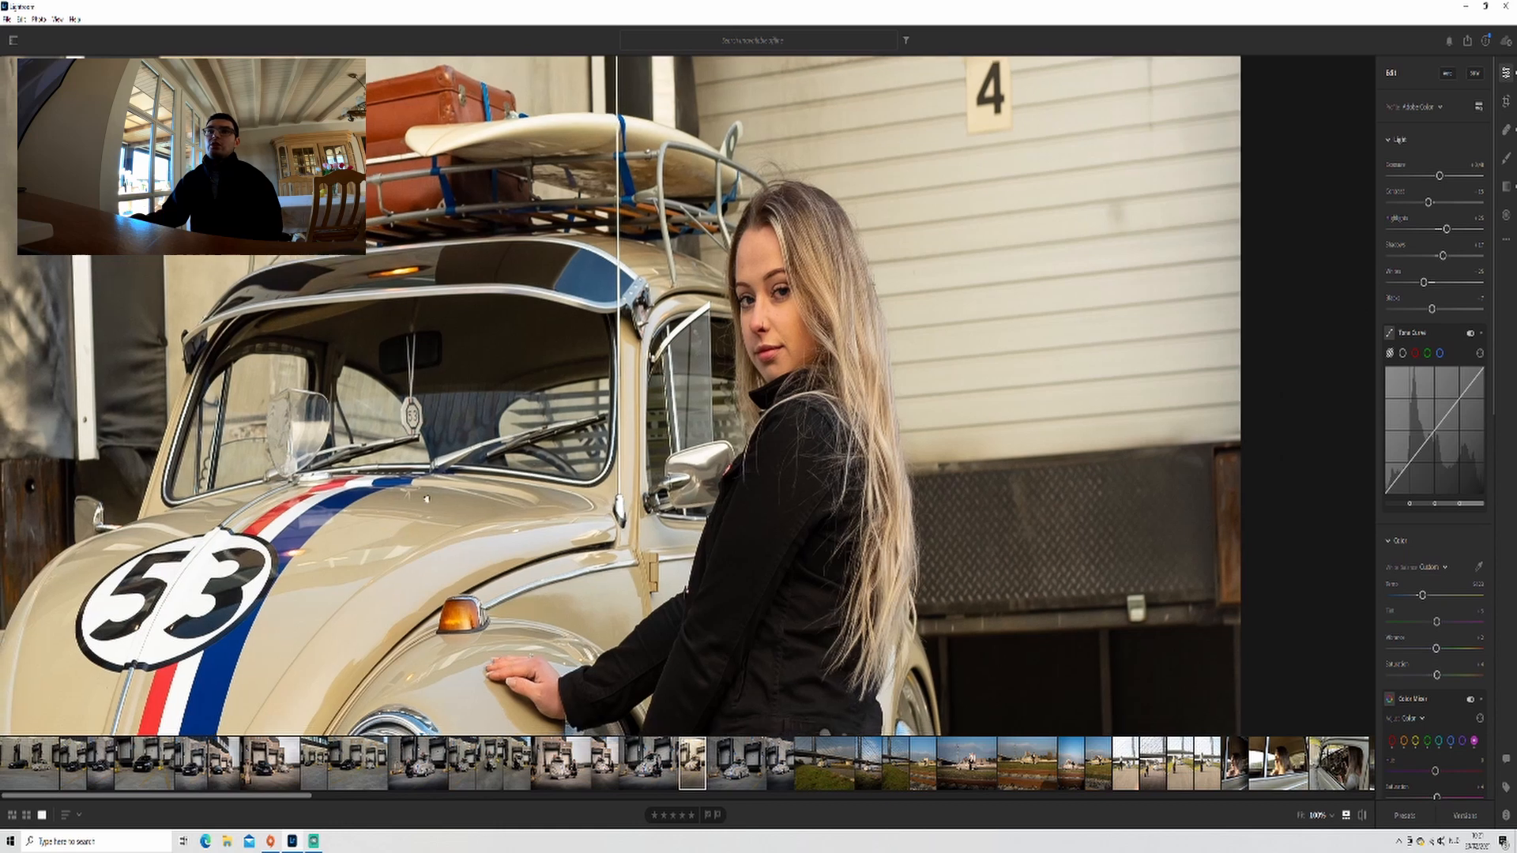
Step: Brush over the woman's dark skirt and jacket with slightly raised Exposure and Shadows
drag(412, 530, 754, 177)
drag(768, 248, 574, 214)
scroll(605, 308, down, 9)
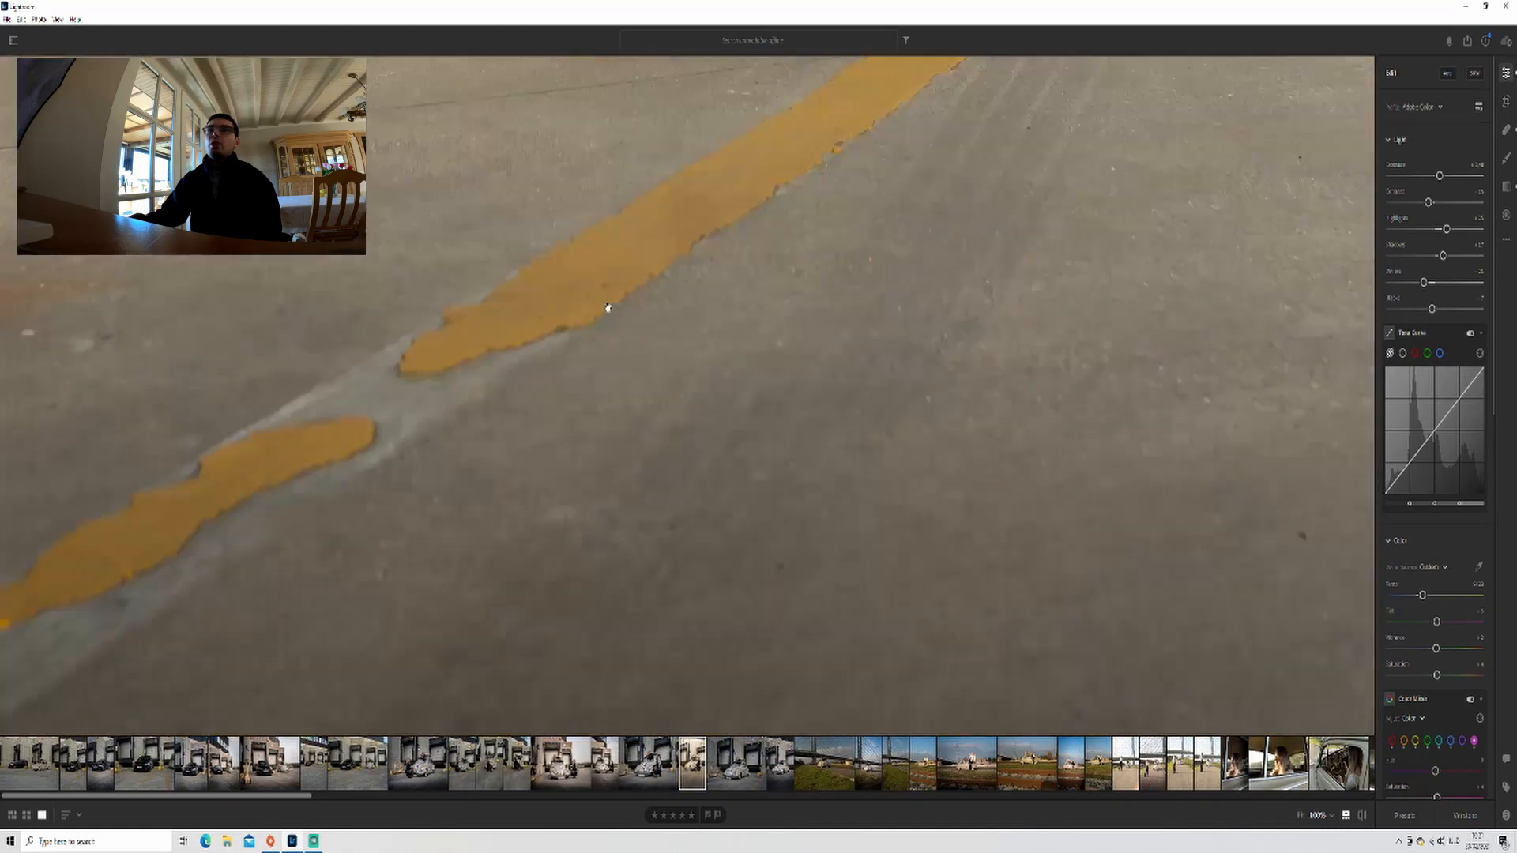
scroll(606, 308, up, 13)
click(653, 437)
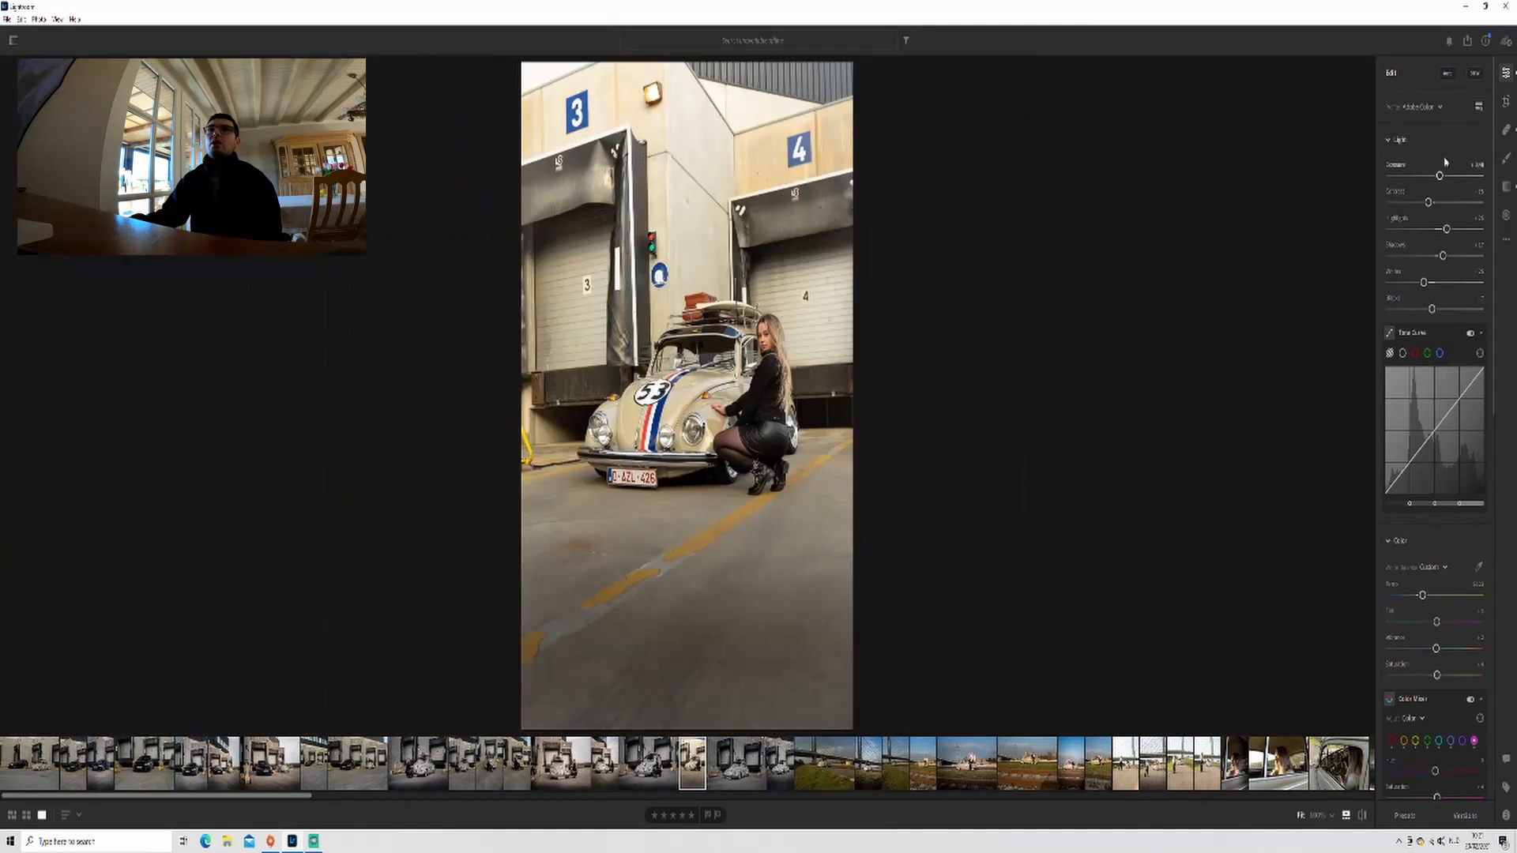
click(1504, 159)
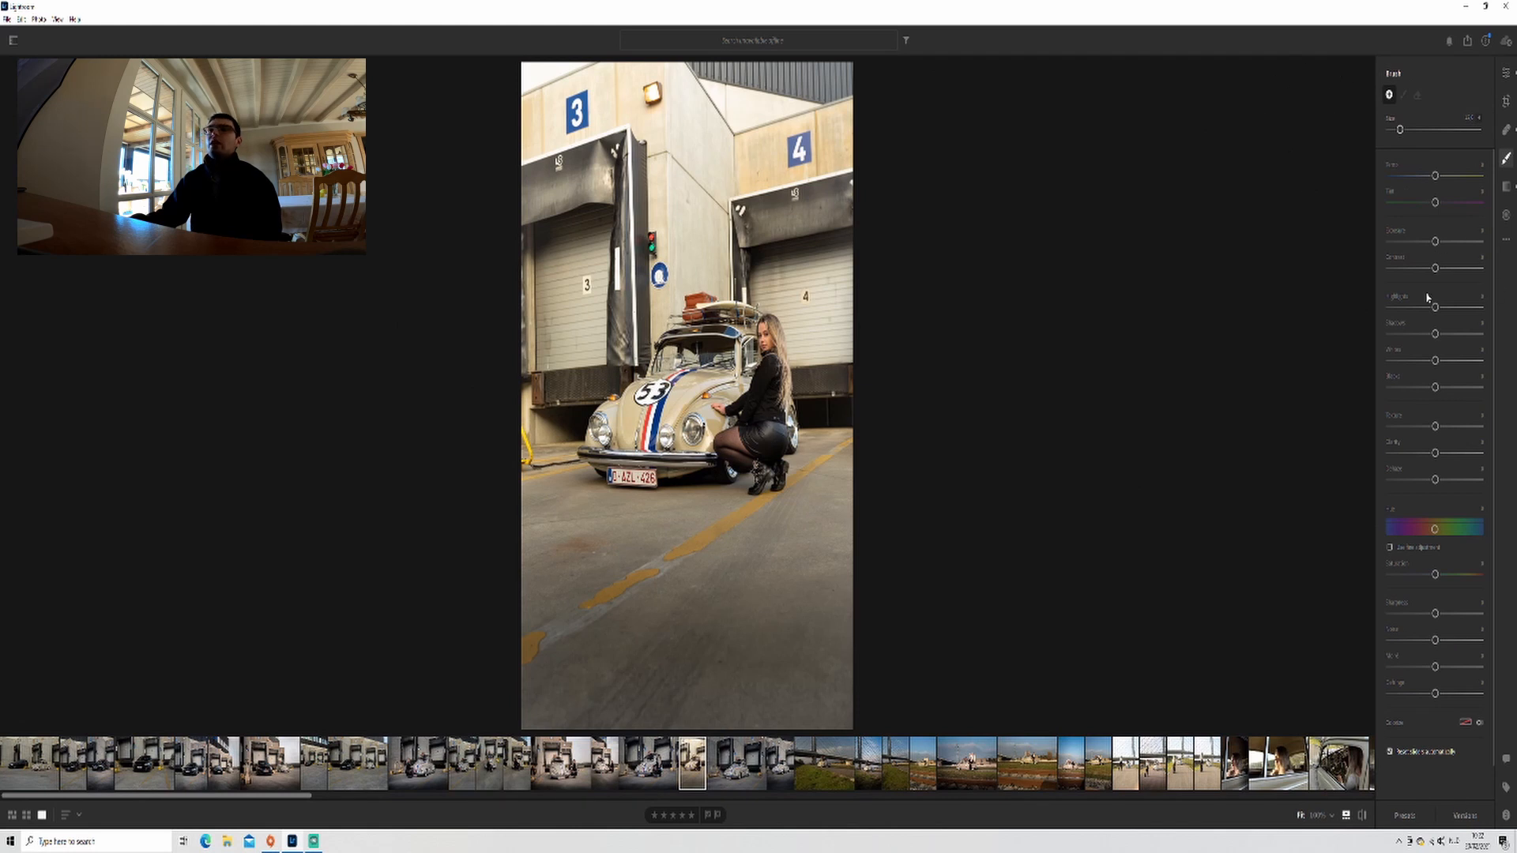
drag(1436, 335, 1447, 334)
drag(1434, 241, 1438, 242)
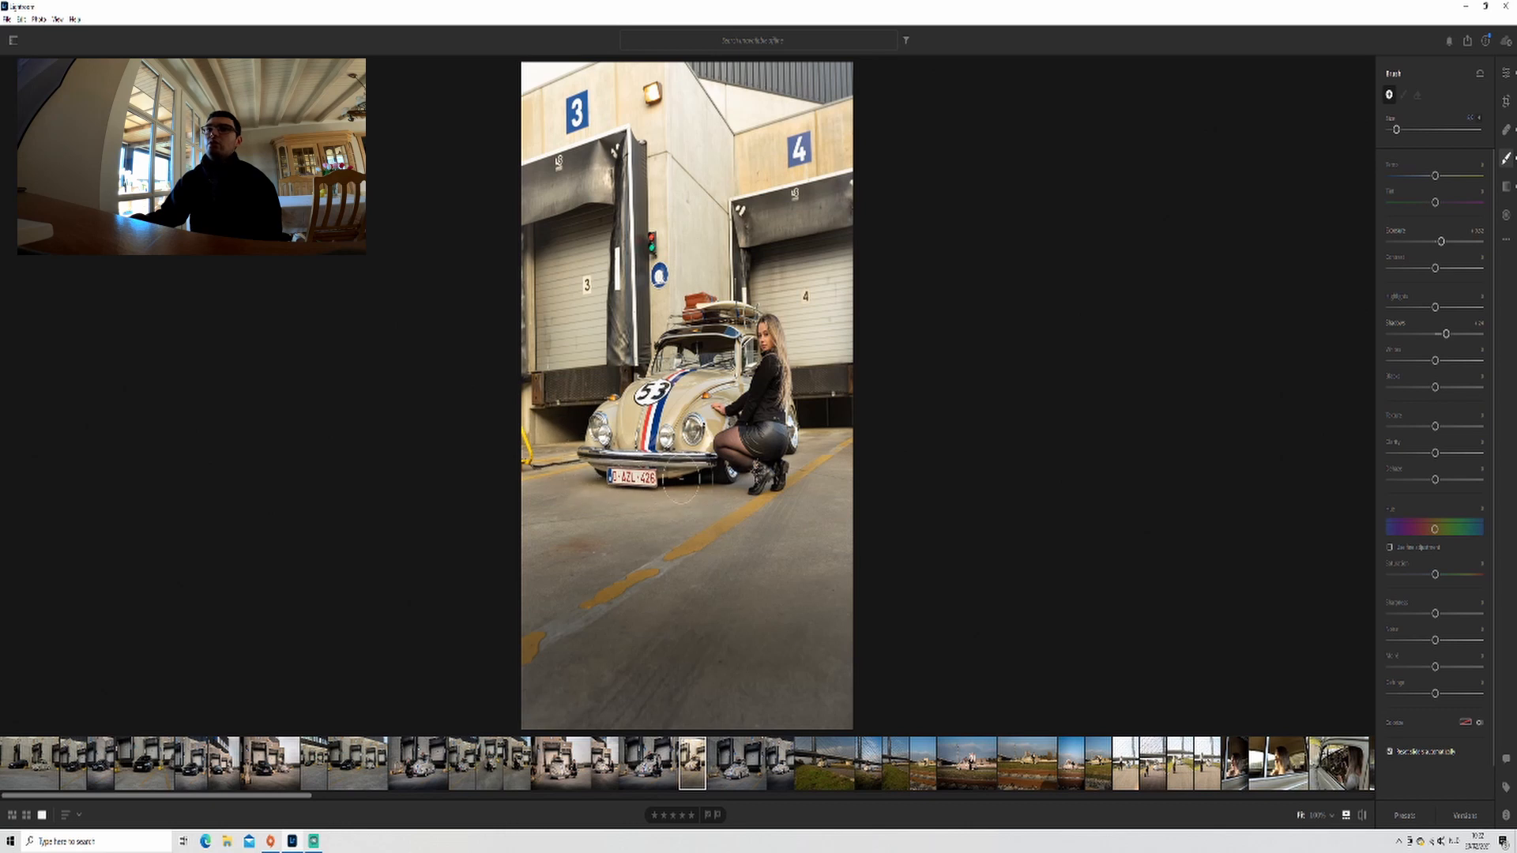
drag(762, 442, 711, 397)
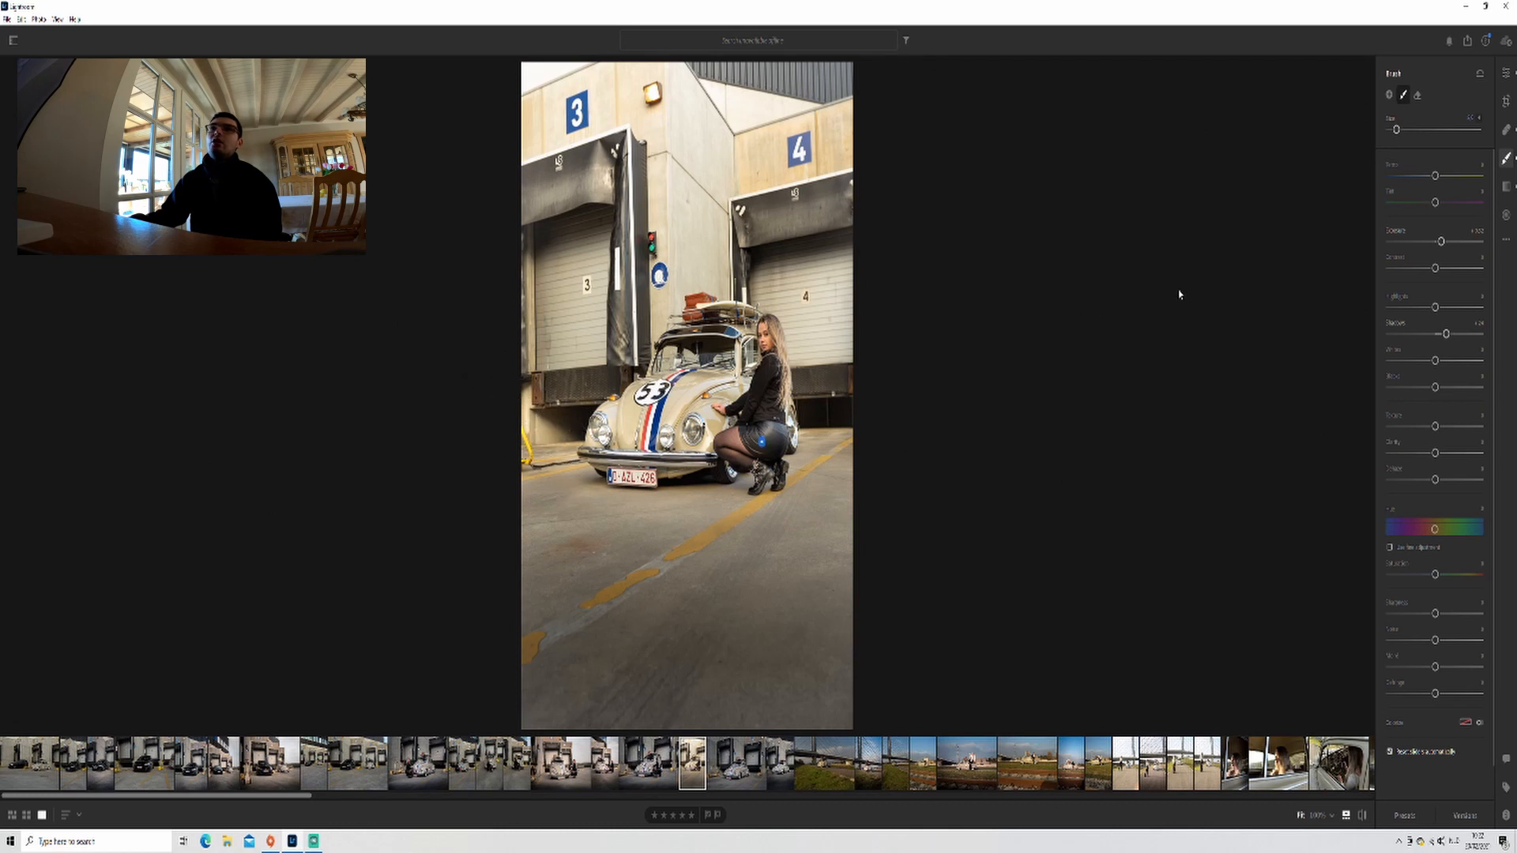
Step: Refine the clothing brush with near-zero Shadows, moderately raised Highlights and a very slight positive Exposure
drag(1441, 241, 1428, 243)
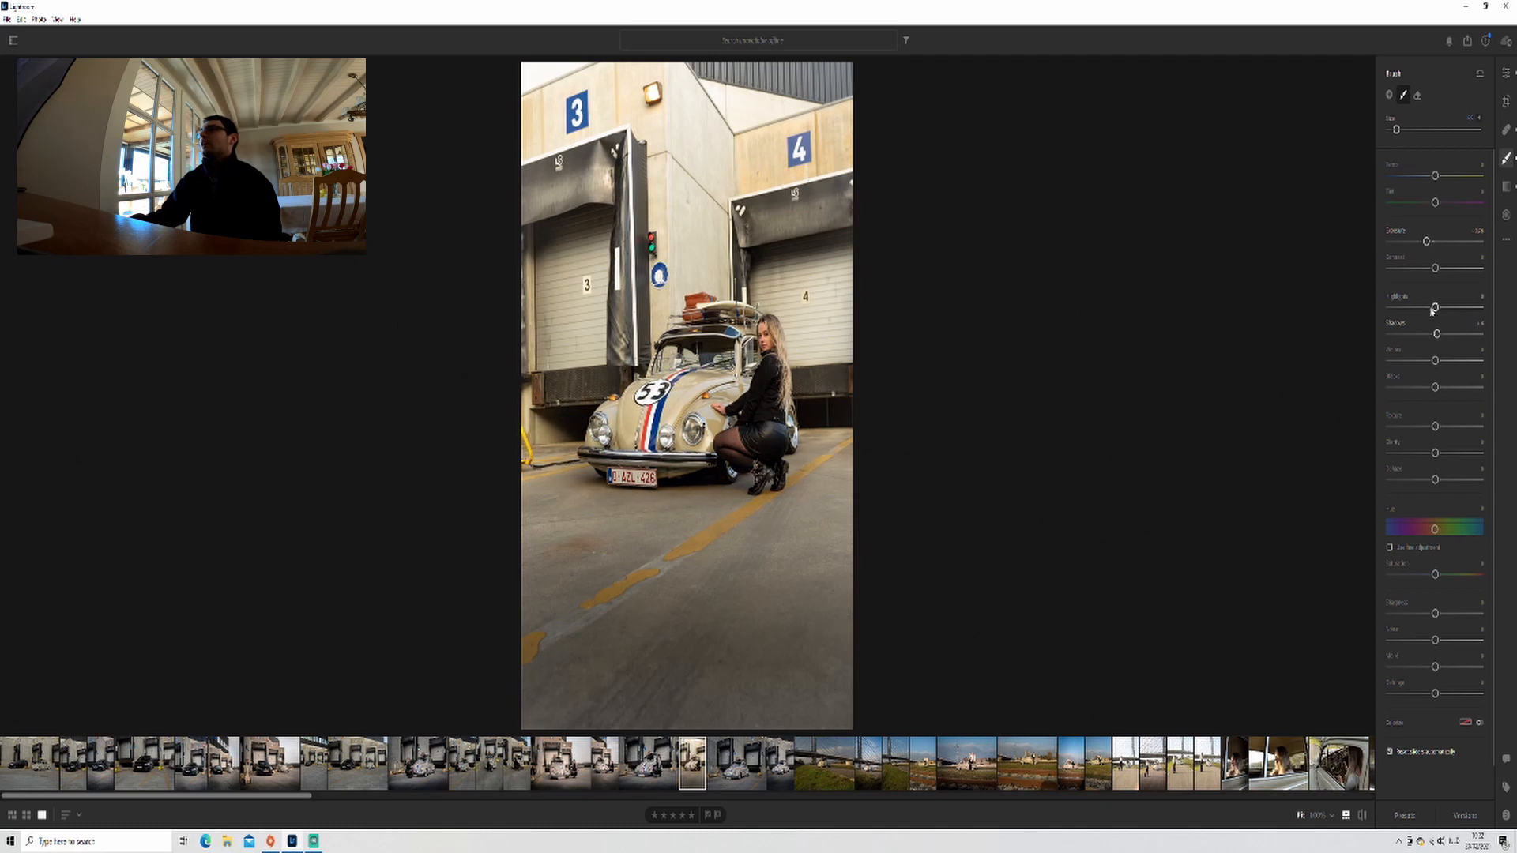
mouse_move(1435, 309)
mouse_down()
mouse_move(1362, 318)
mouse_move(1457, 315)
mouse_up()
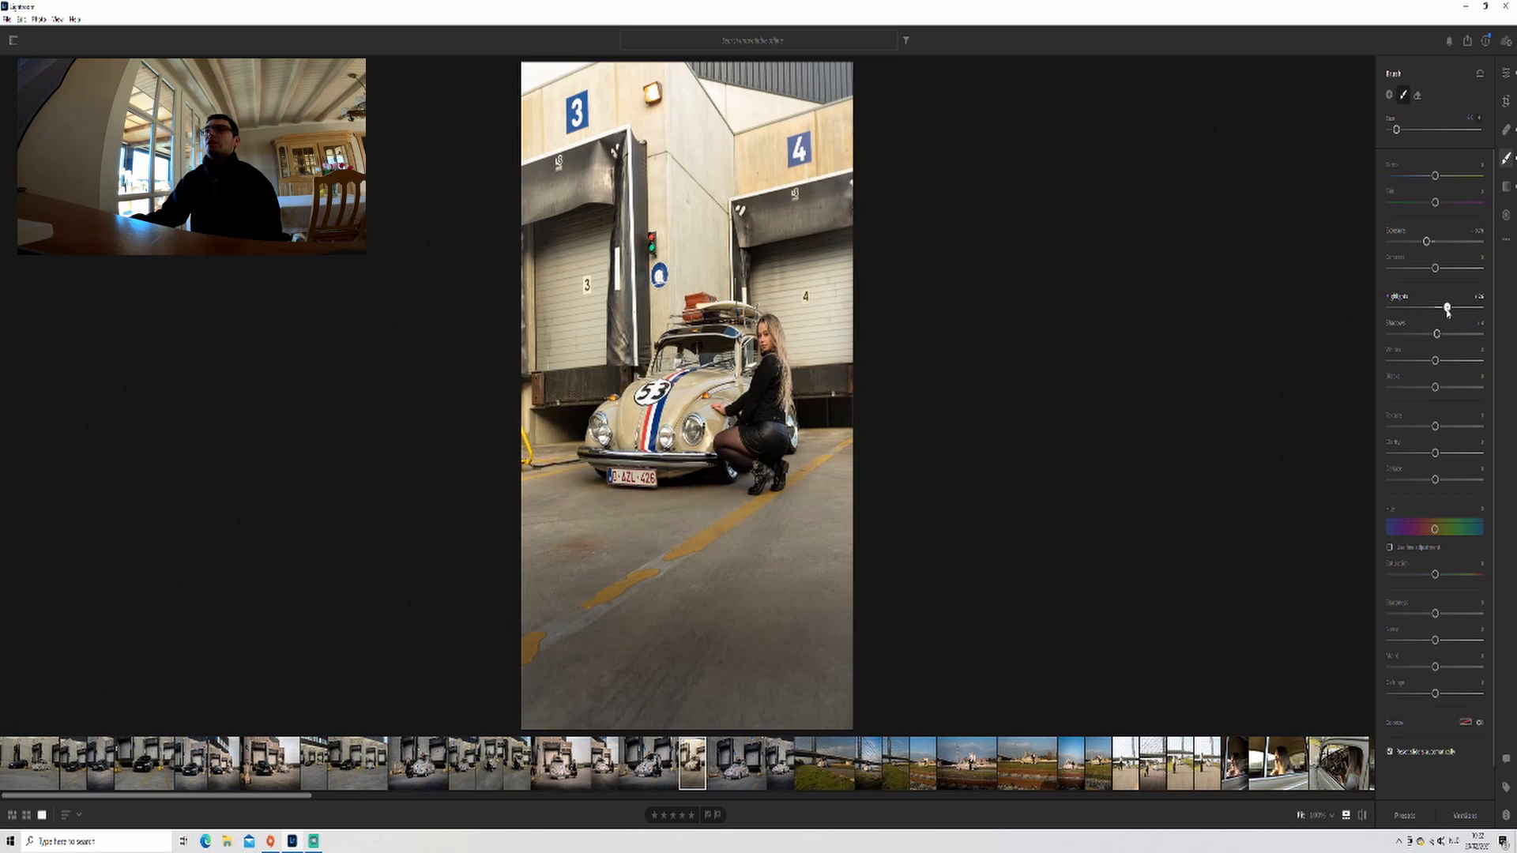
drag(1427, 243, 1437, 243)
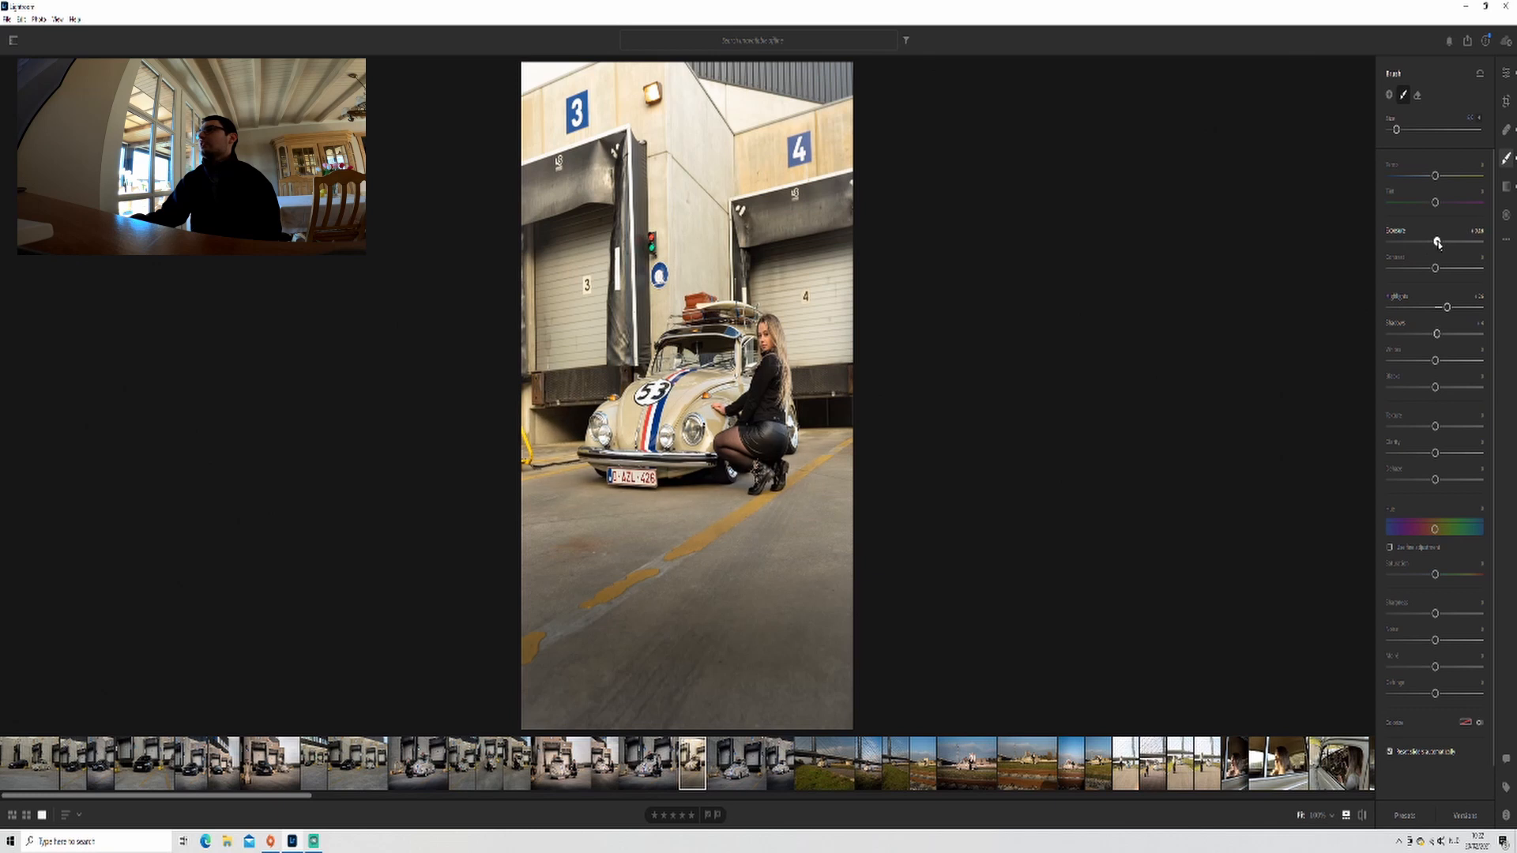
click(1505, 73)
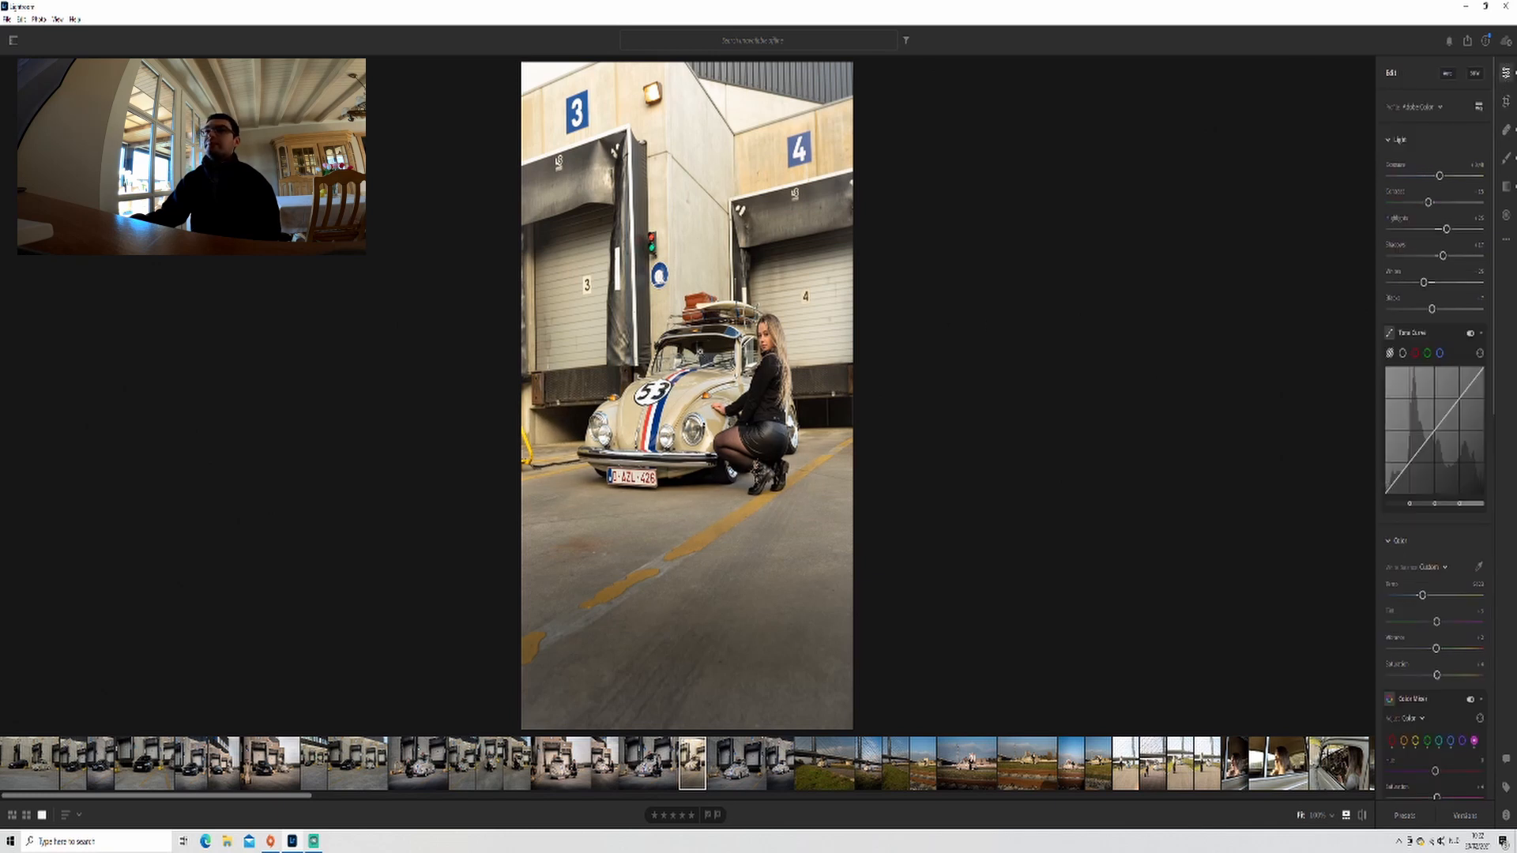
Step: Try darkening the Beetle's windscreen with a small brush at reduced Exposure and Highlights, and reset the brush adjustments
click(700, 352)
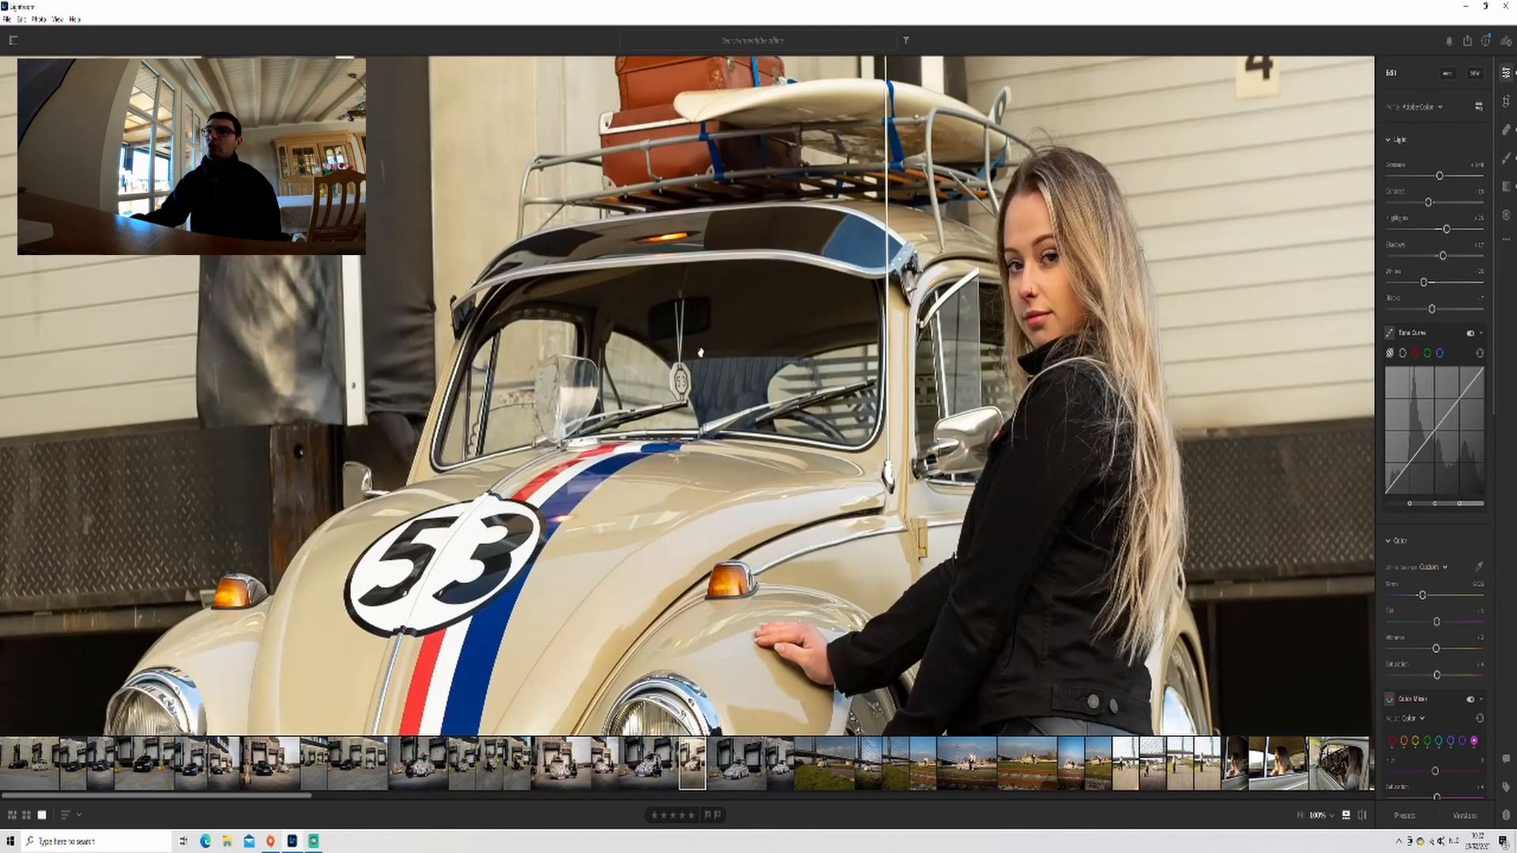
click(1506, 158)
drag(1435, 242, 1429, 244)
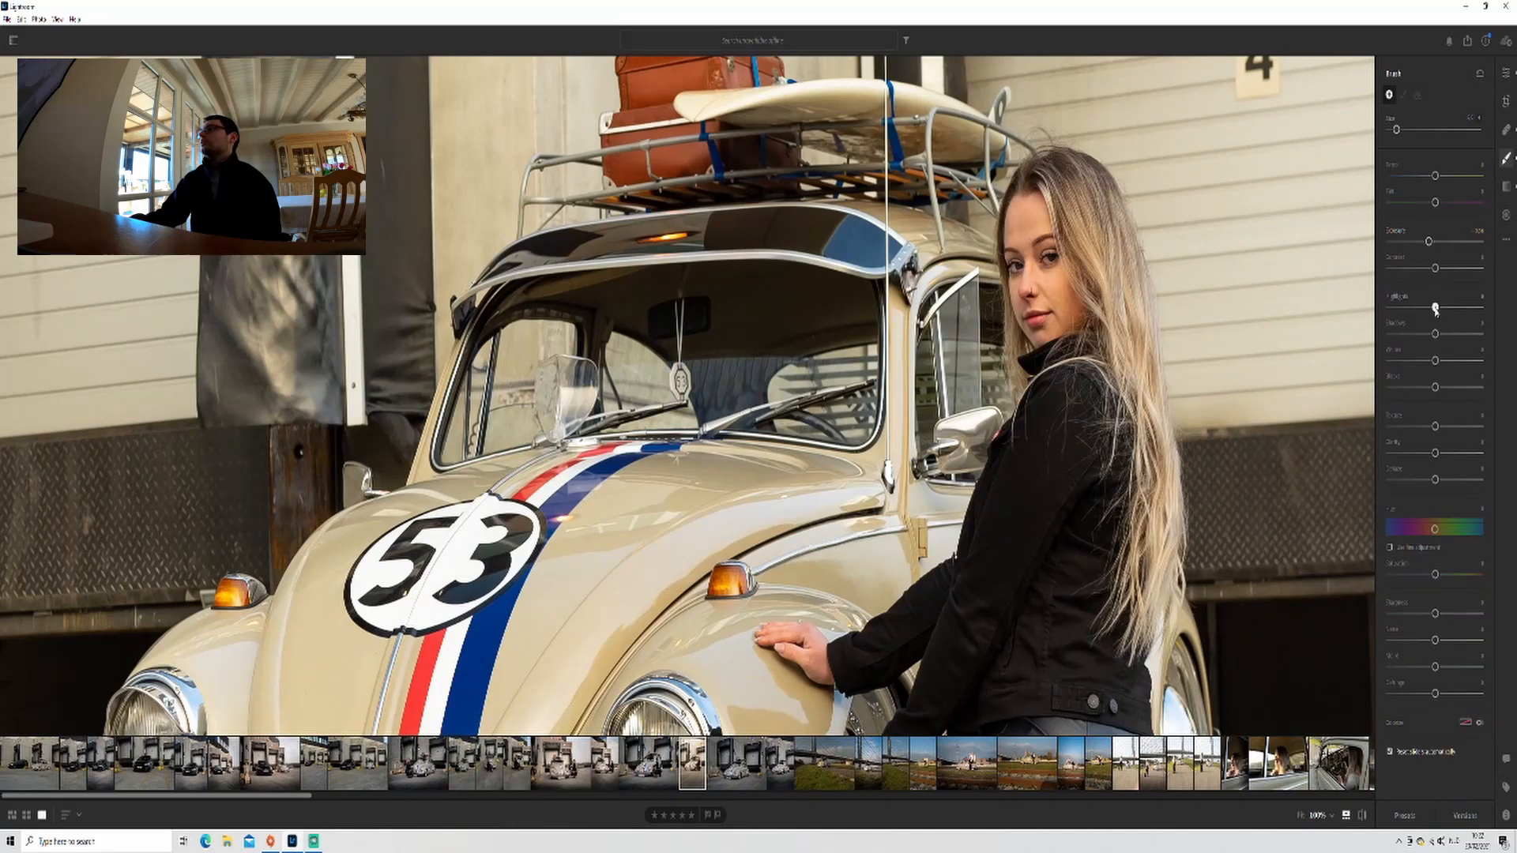
drag(1406, 316, 1412, 316)
mouse_move(650, 329)
mouse_down()
mouse_move(704, 325)
mouse_move(554, 294)
mouse_move(631, 328)
mouse_move(543, 392)
mouse_move(605, 384)
mouse_move(542, 403)
mouse_move(831, 419)
mouse_move(760, 413)
mouse_move(843, 404)
mouse_move(816, 380)
mouse_move(823, 349)
mouse_move(873, 308)
mouse_up()
mouse_move(861, 407)
mouse_down()
mouse_move(831, 423)
mouse_move(736, 399)
mouse_move(544, 403)
mouse_move(523, 432)
mouse_move(496, 367)
mouse_move(533, 322)
mouse_move(529, 357)
mouse_move(548, 354)
mouse_move(538, 369)
mouse_move(521, 311)
mouse_move(492, 318)
mouse_move(698, 261)
mouse_move(778, 296)
mouse_move(649, 456)
mouse_move(703, 392)
mouse_move(452, 424)
mouse_move(829, 417)
mouse_up()
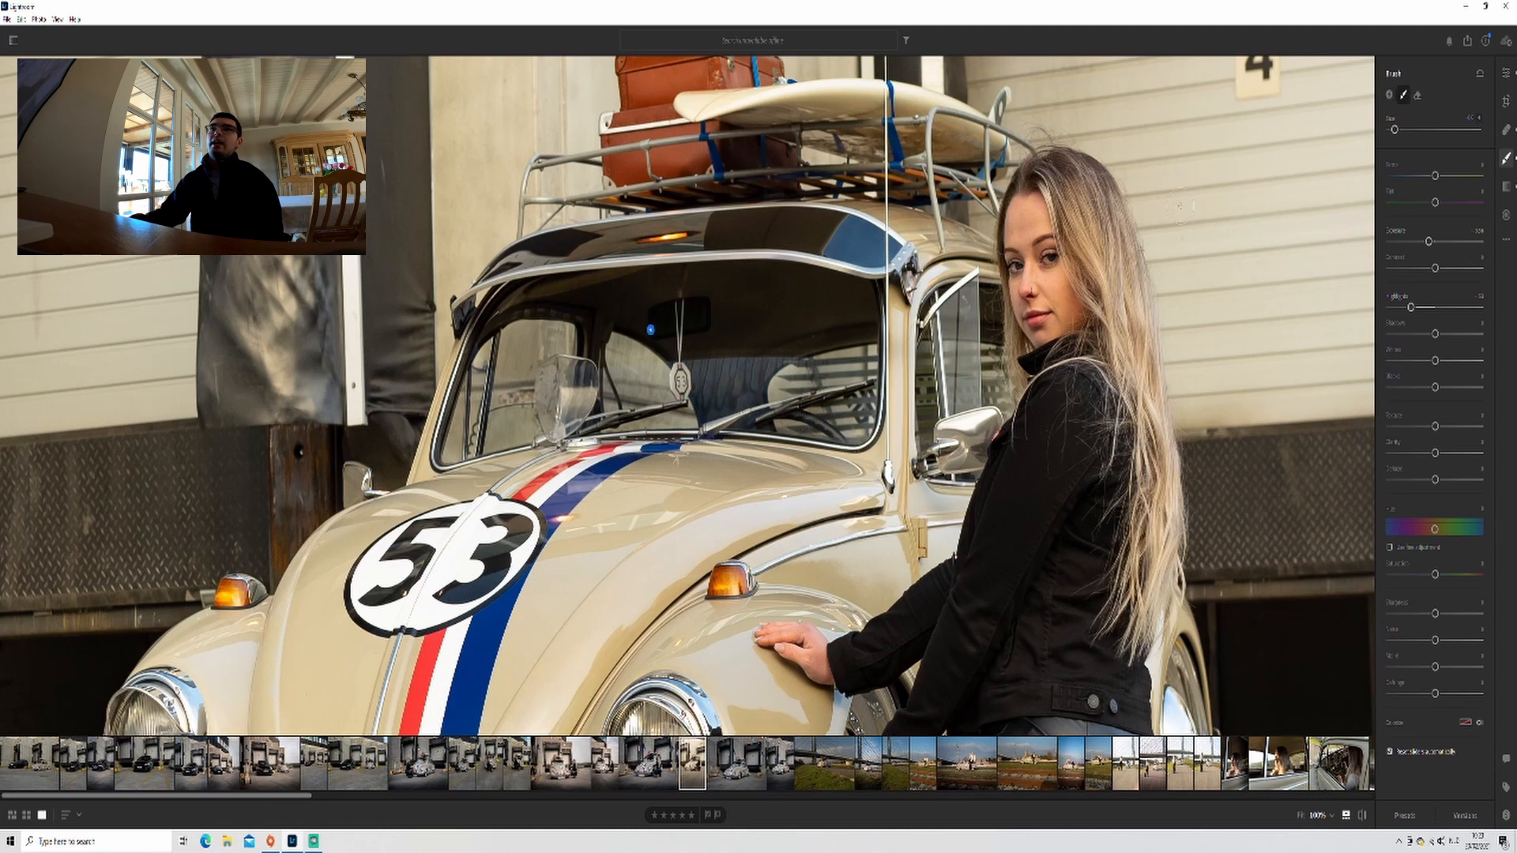
click(1480, 74)
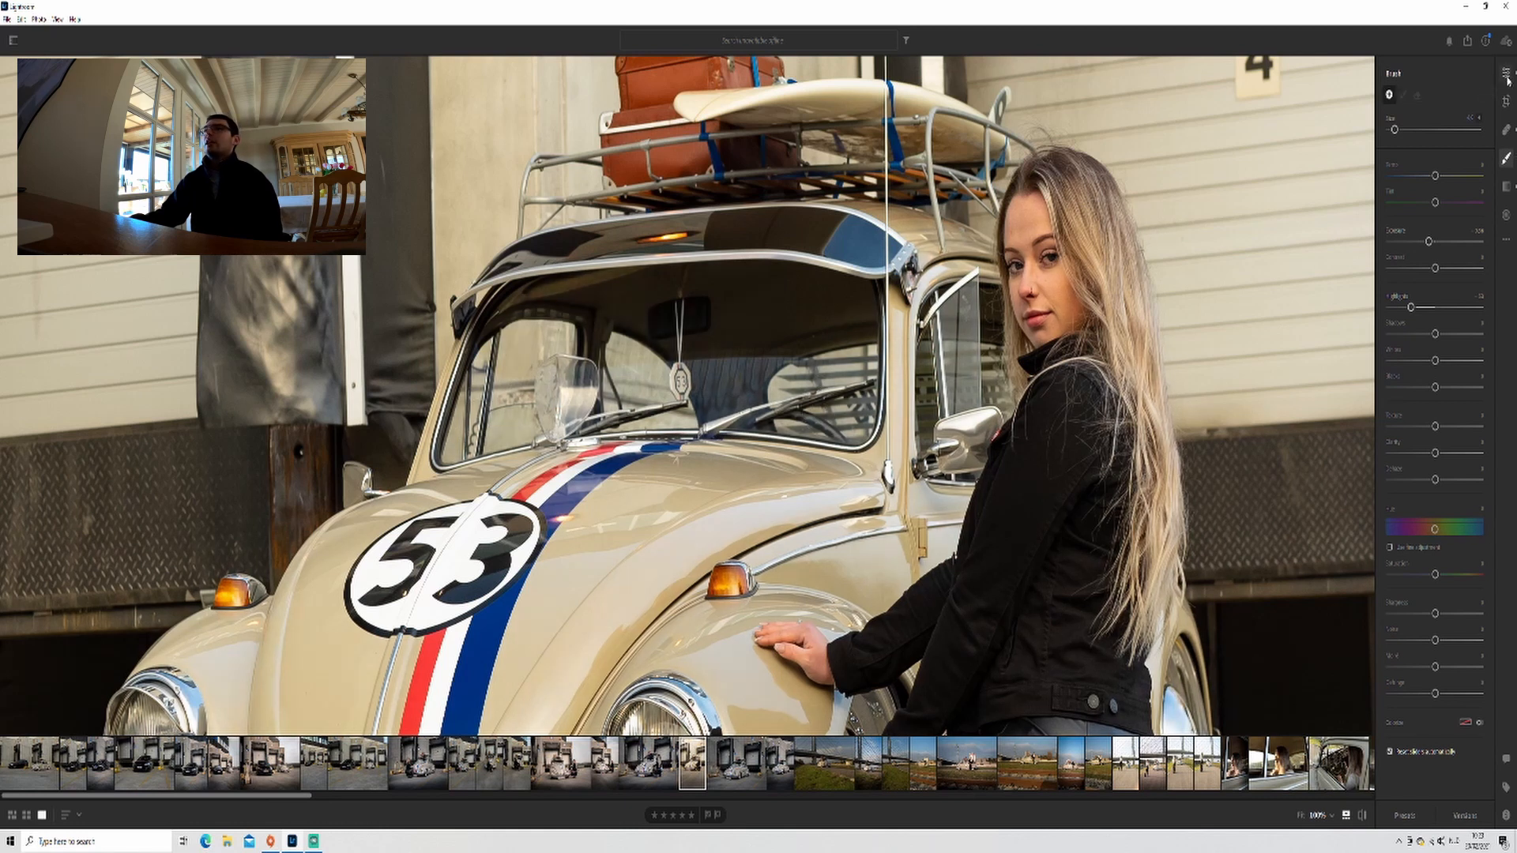
click(1506, 74)
Step: Compare the edited photo at full view with its original version, and return to the edited version
key(g)
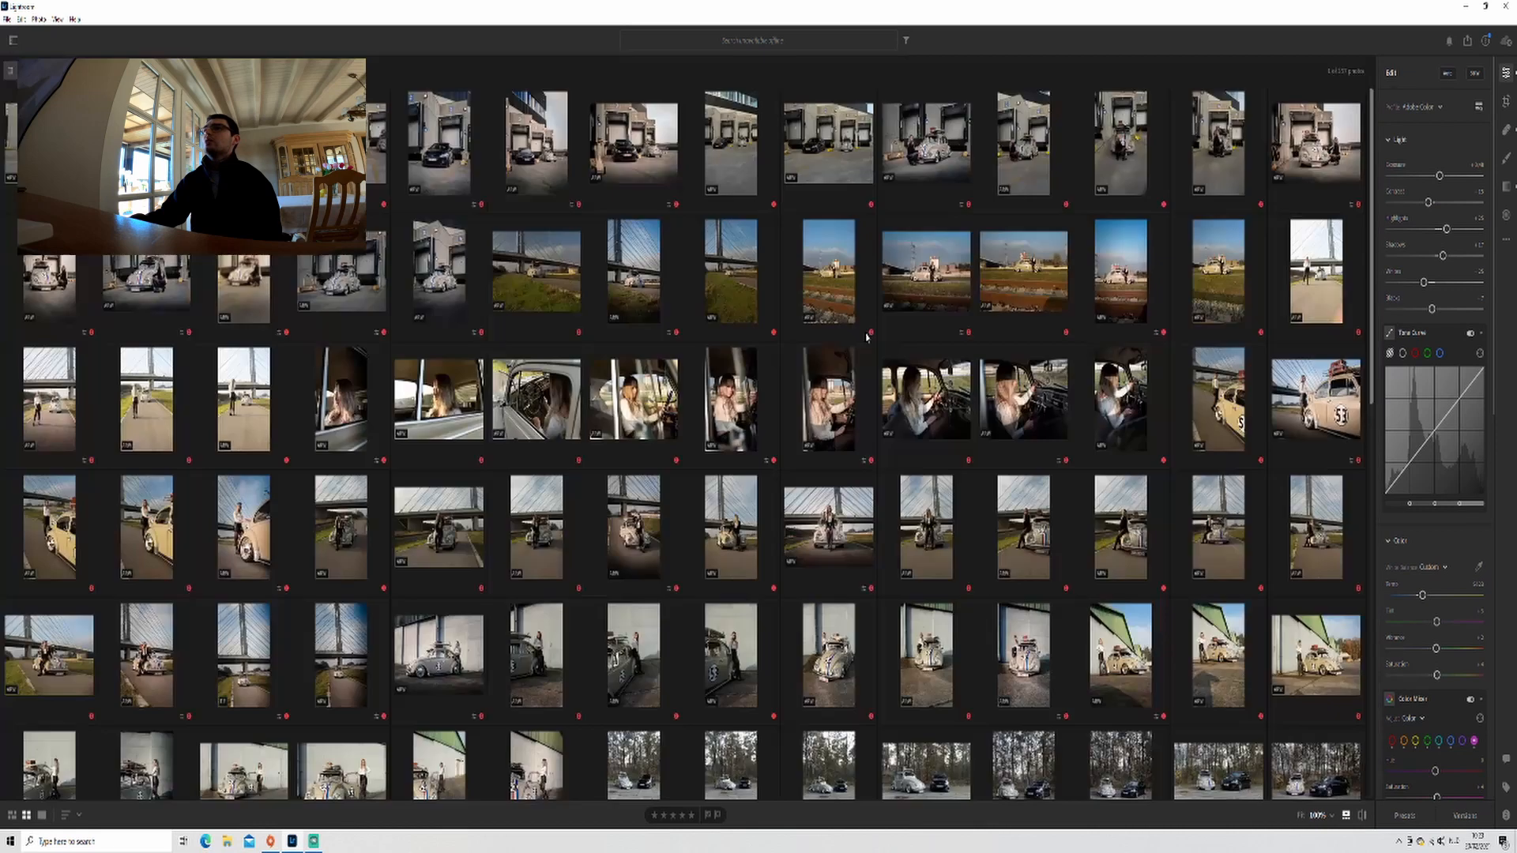
click(42, 815)
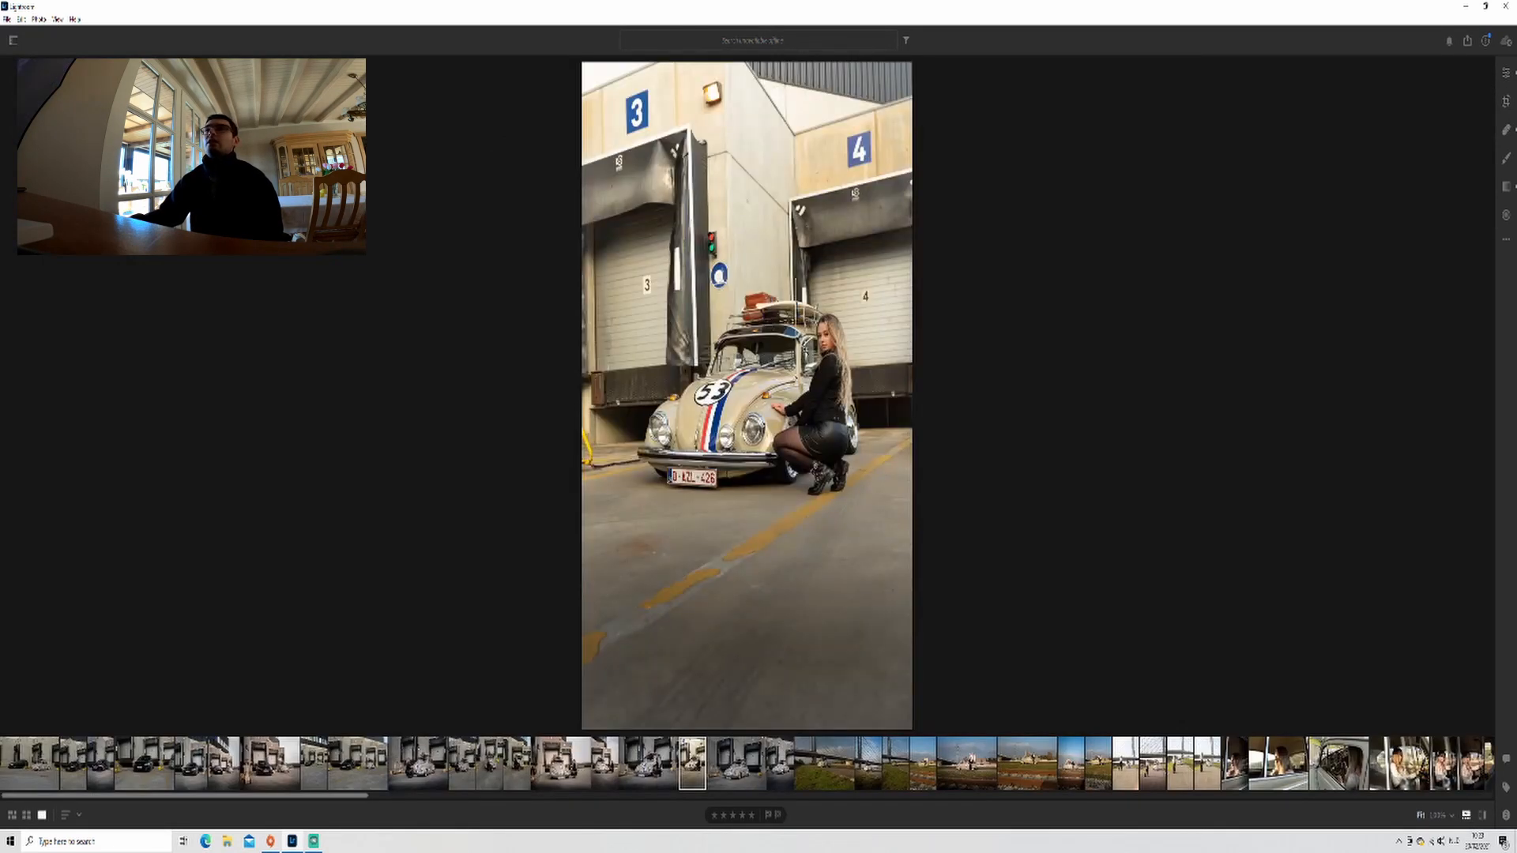
click(1507, 241)
click(1028, 318)
click(1506, 239)
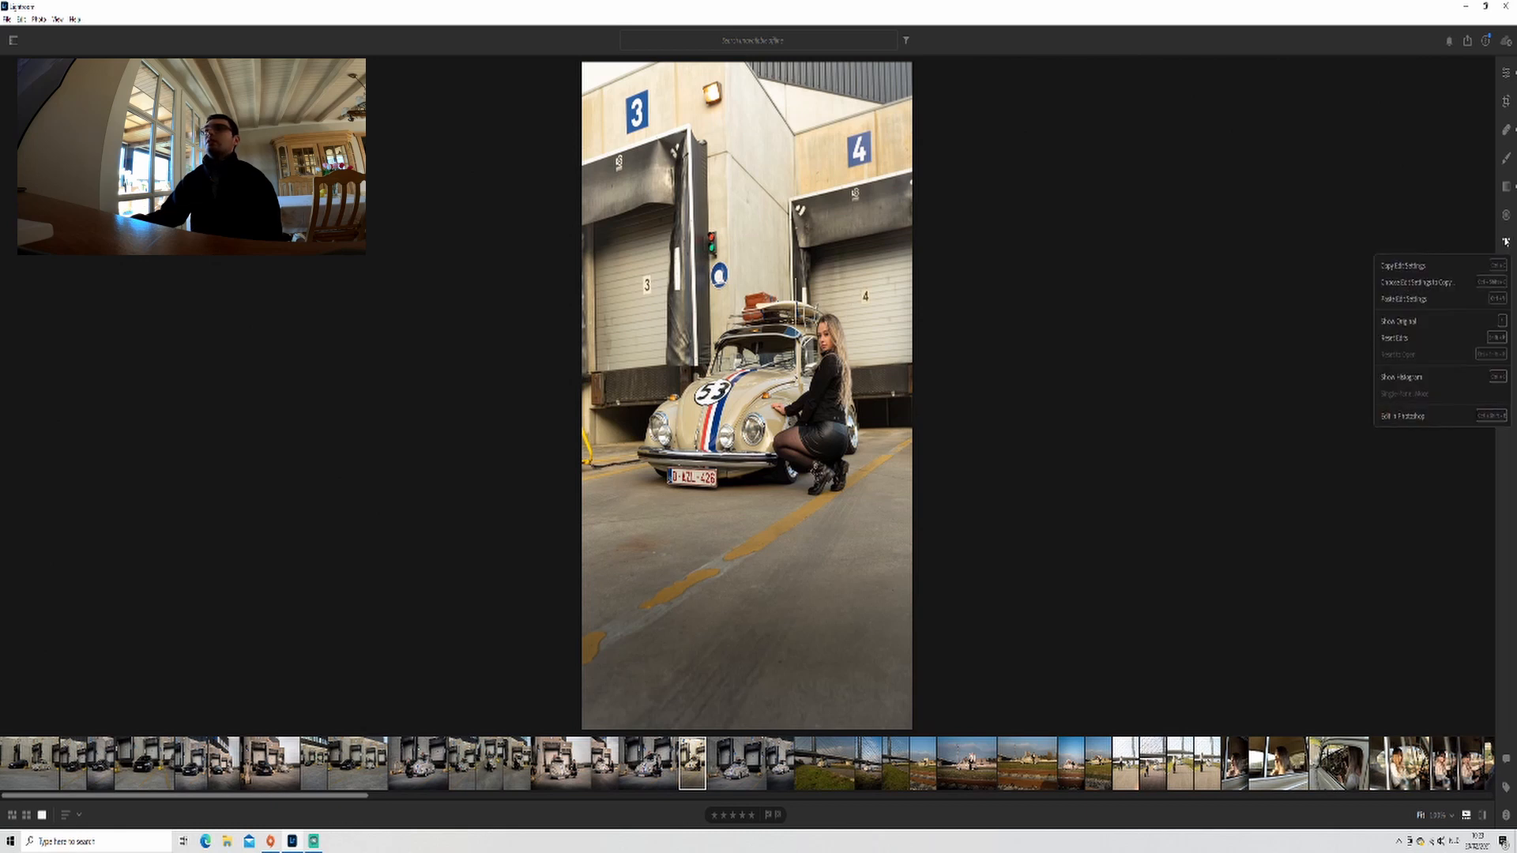
click(1418, 323)
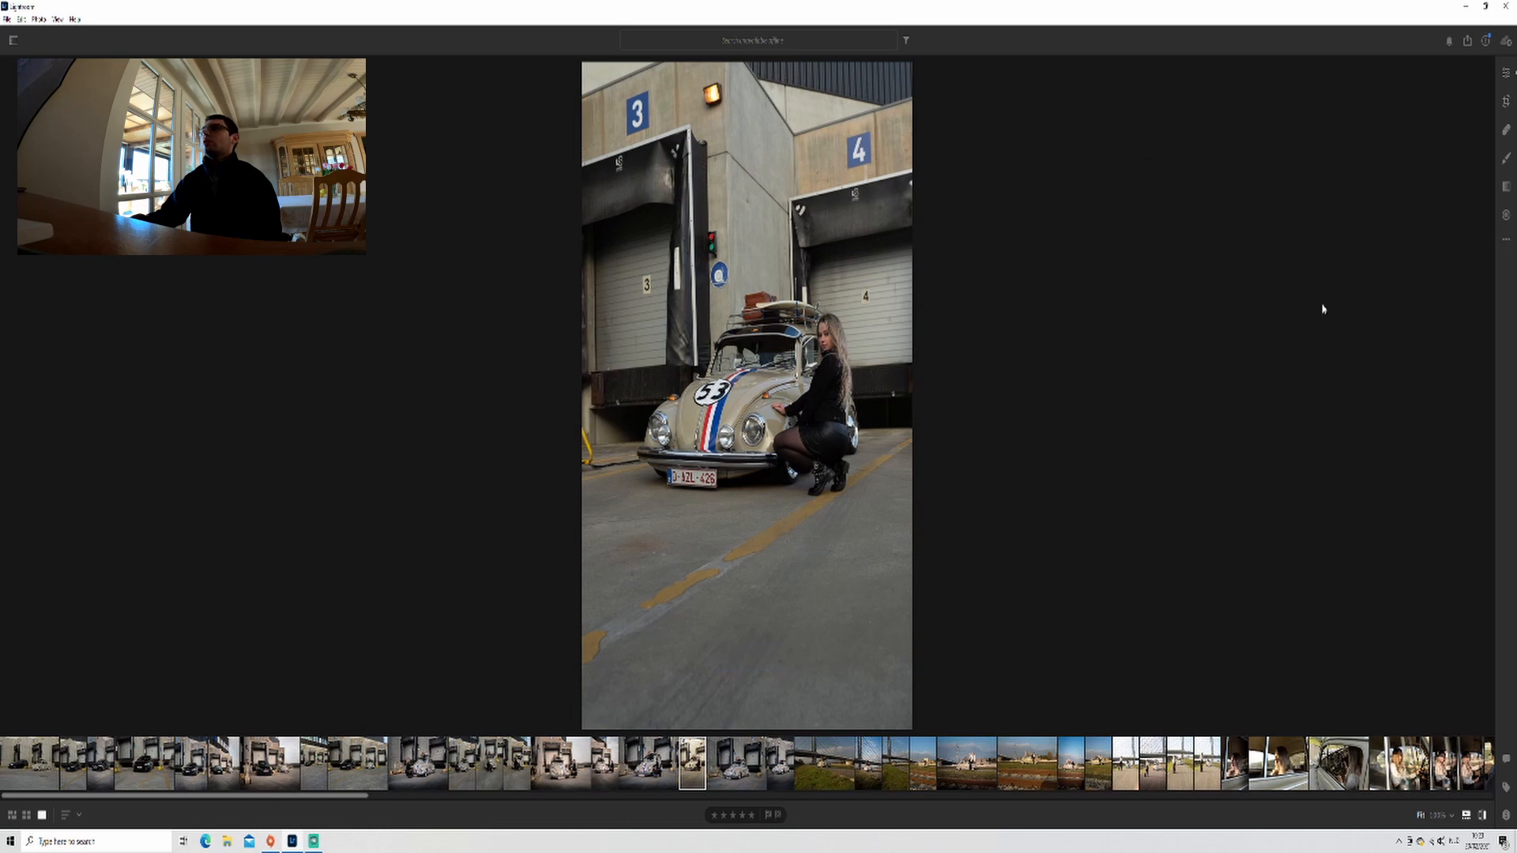
key(backslash)
click(1502, 241)
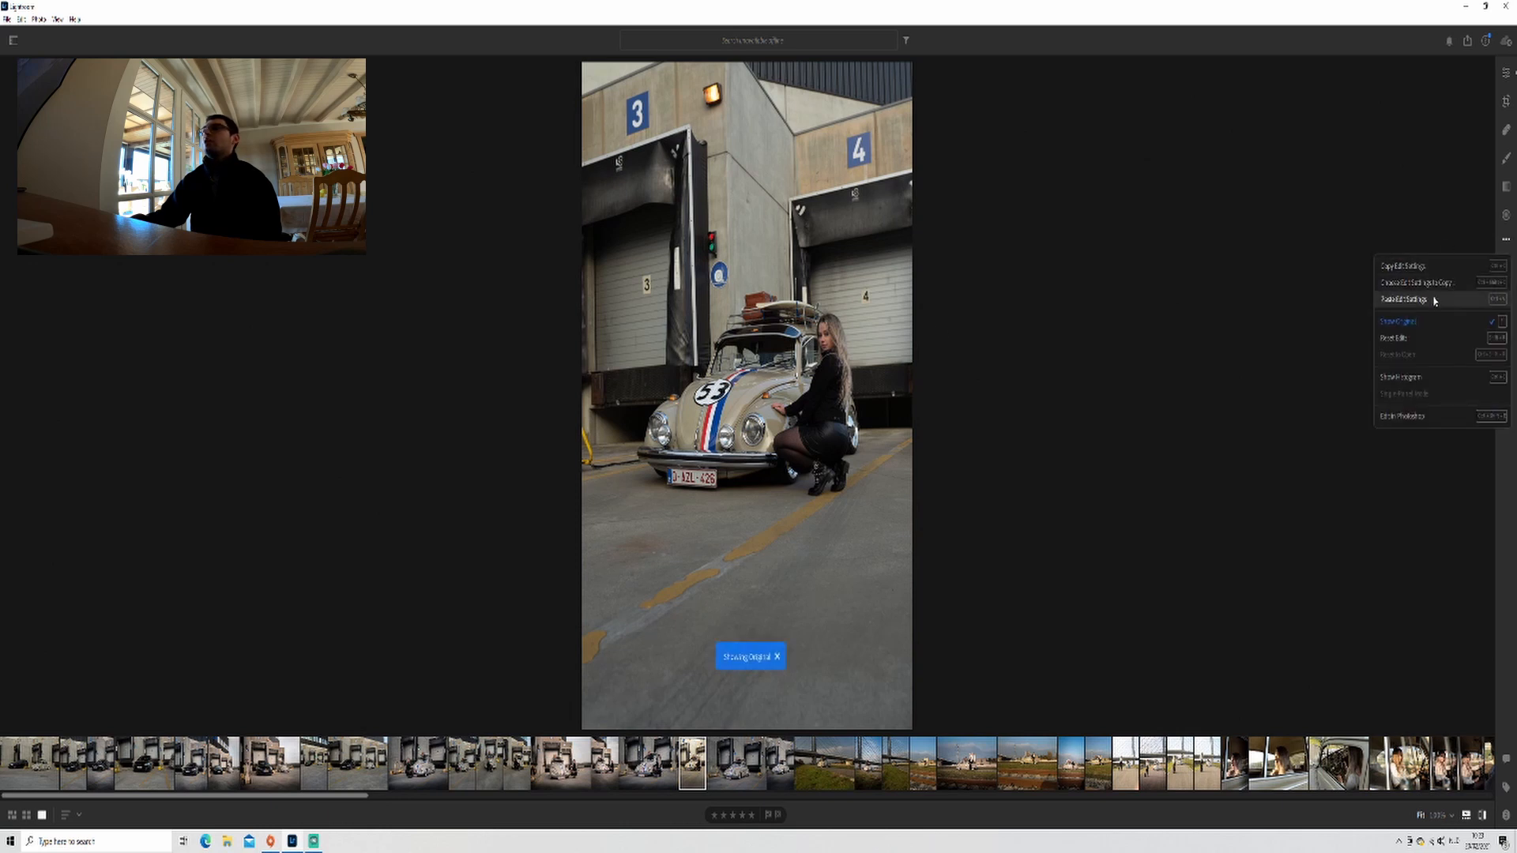
click(1481, 323)
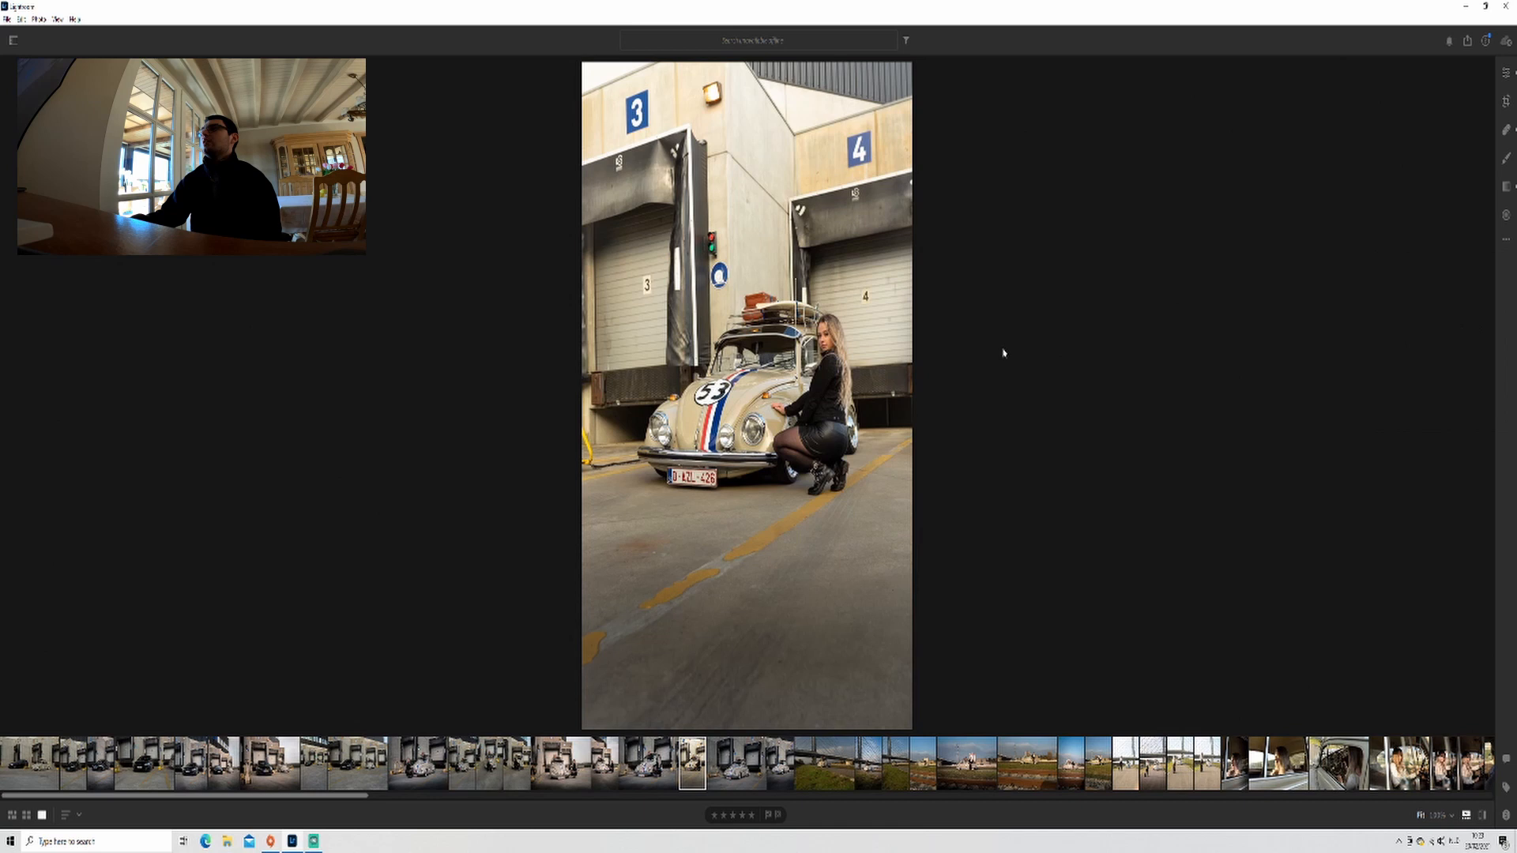